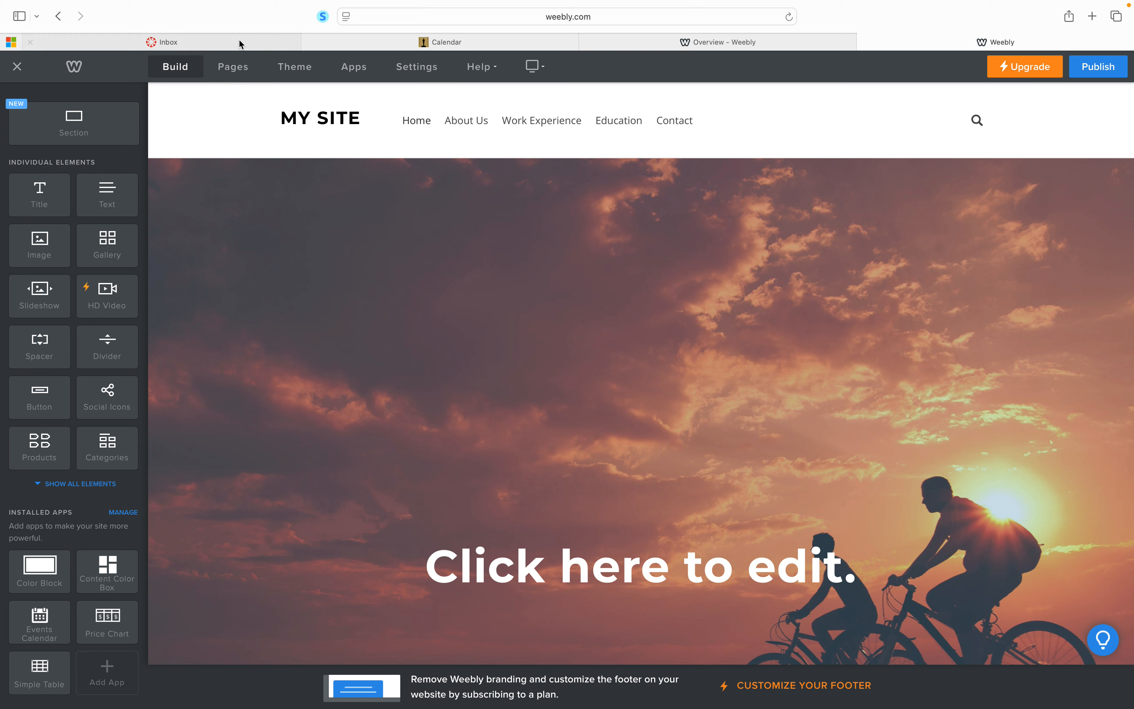
# Step: Add a standard page named "Letter of Recommendation" to the site
pyautogui.click(232, 74)
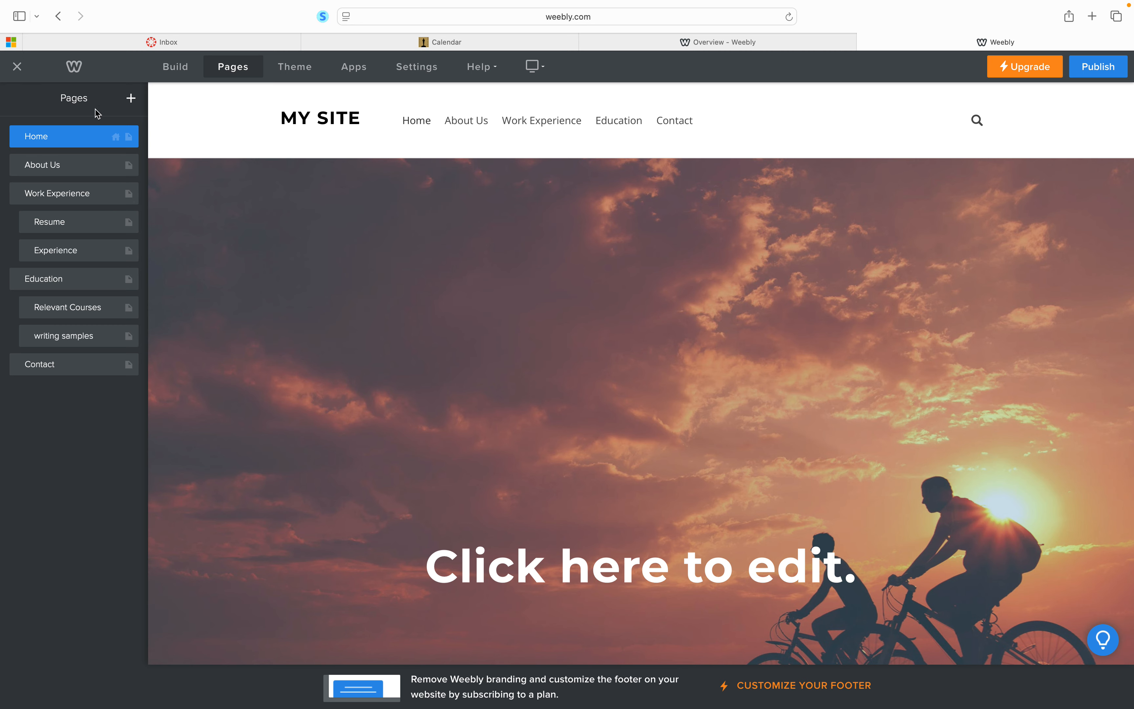
pyautogui.click(131, 100)
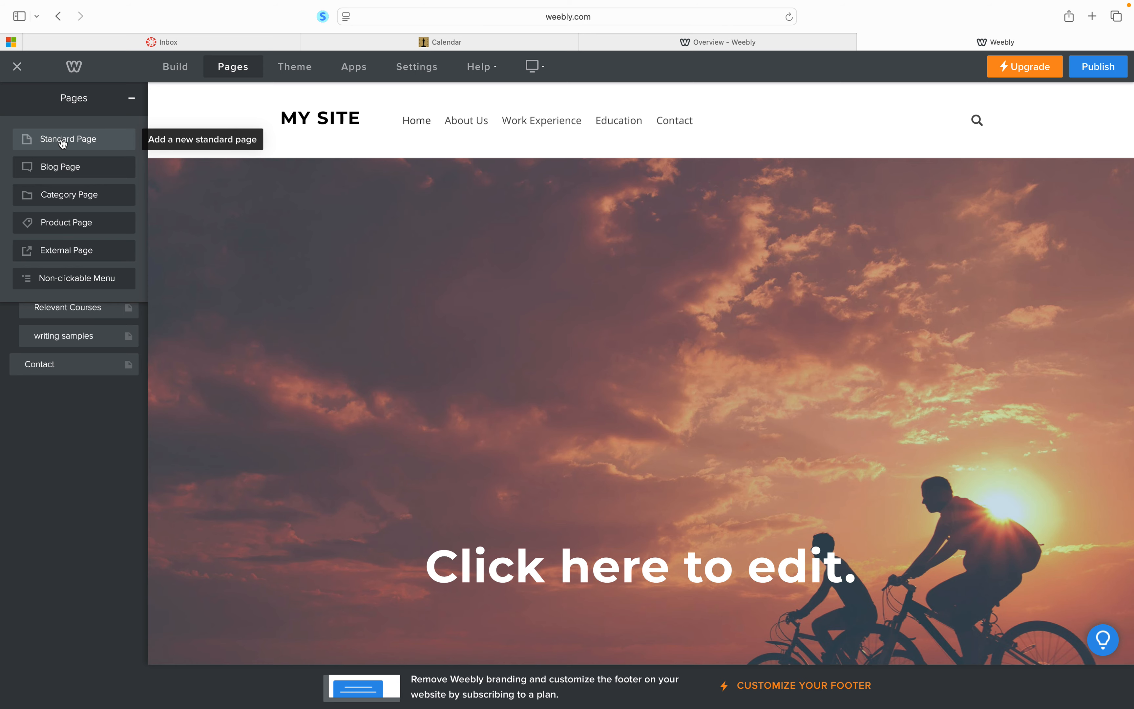
pyautogui.click(63, 141)
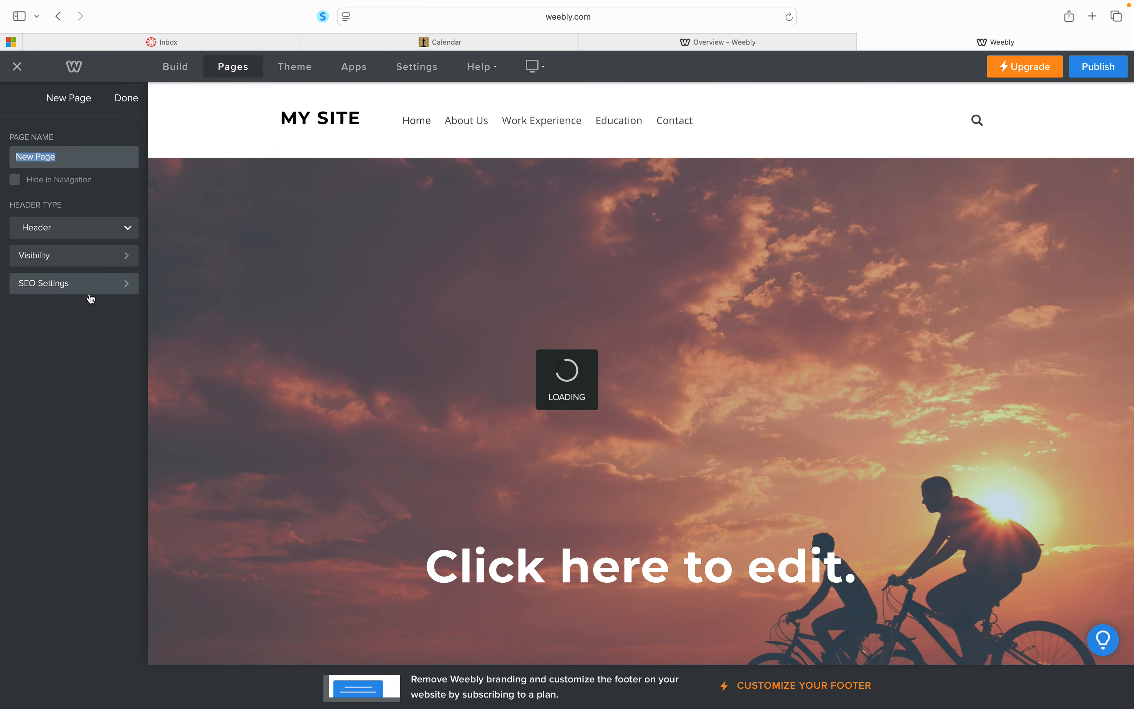
pyautogui.write('4')
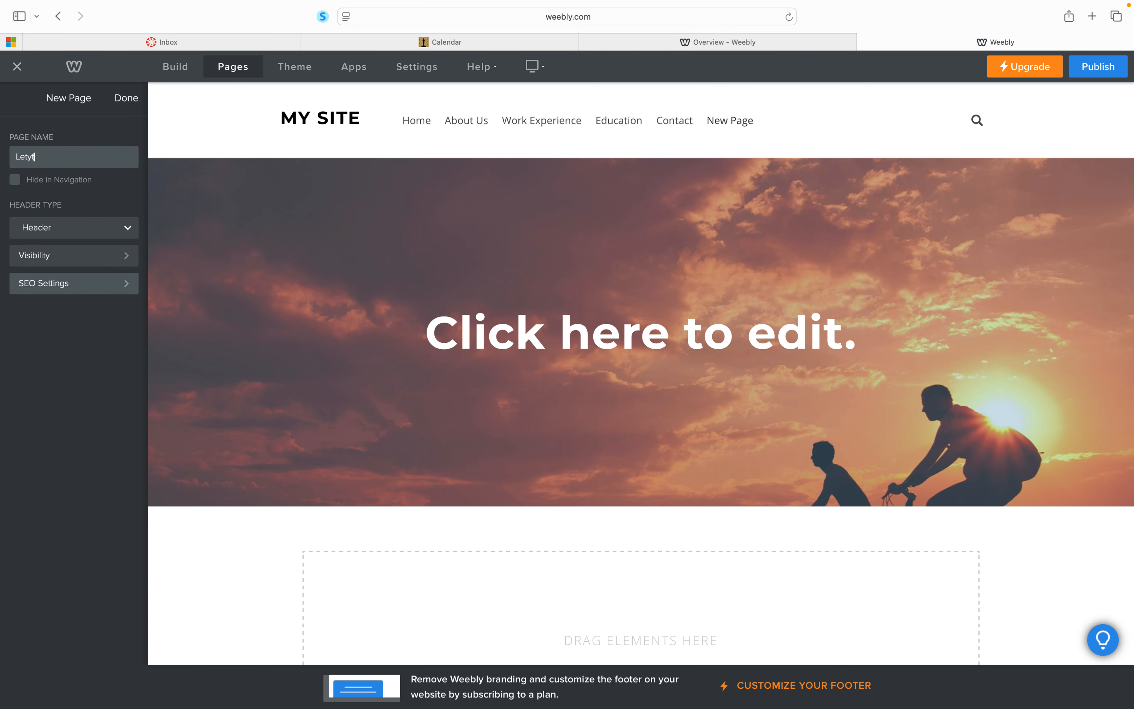
pyautogui.write('etter of Recomn')
pyautogui.write('endation')
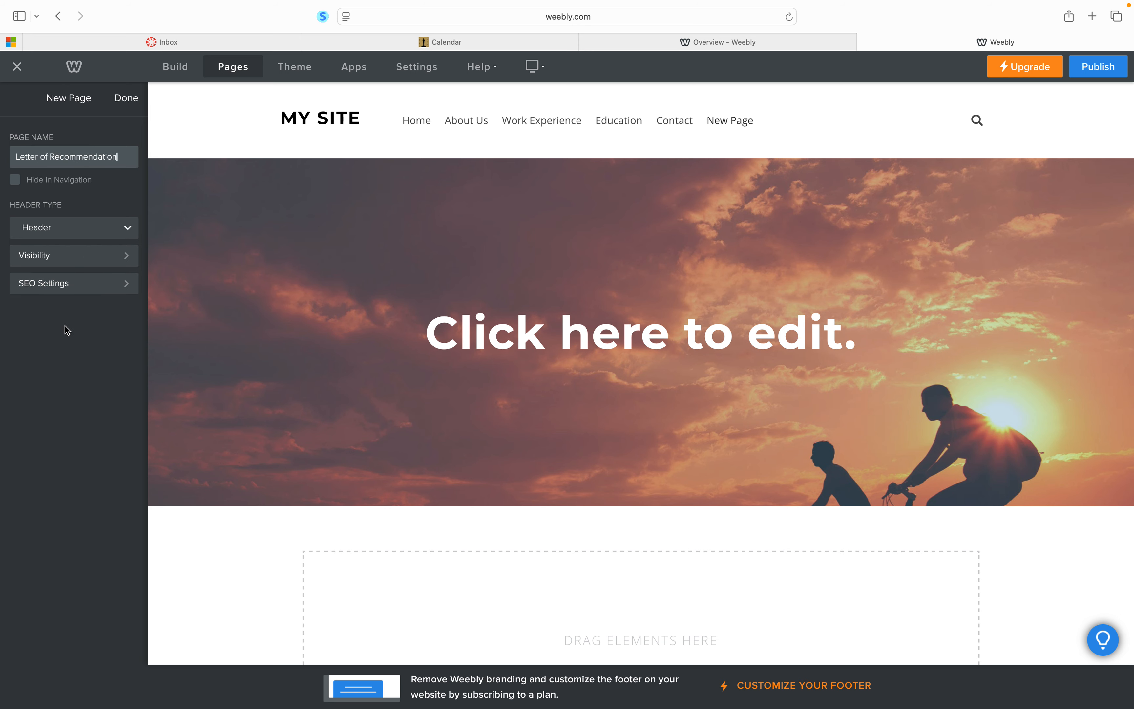
pyautogui.click(126, 99)
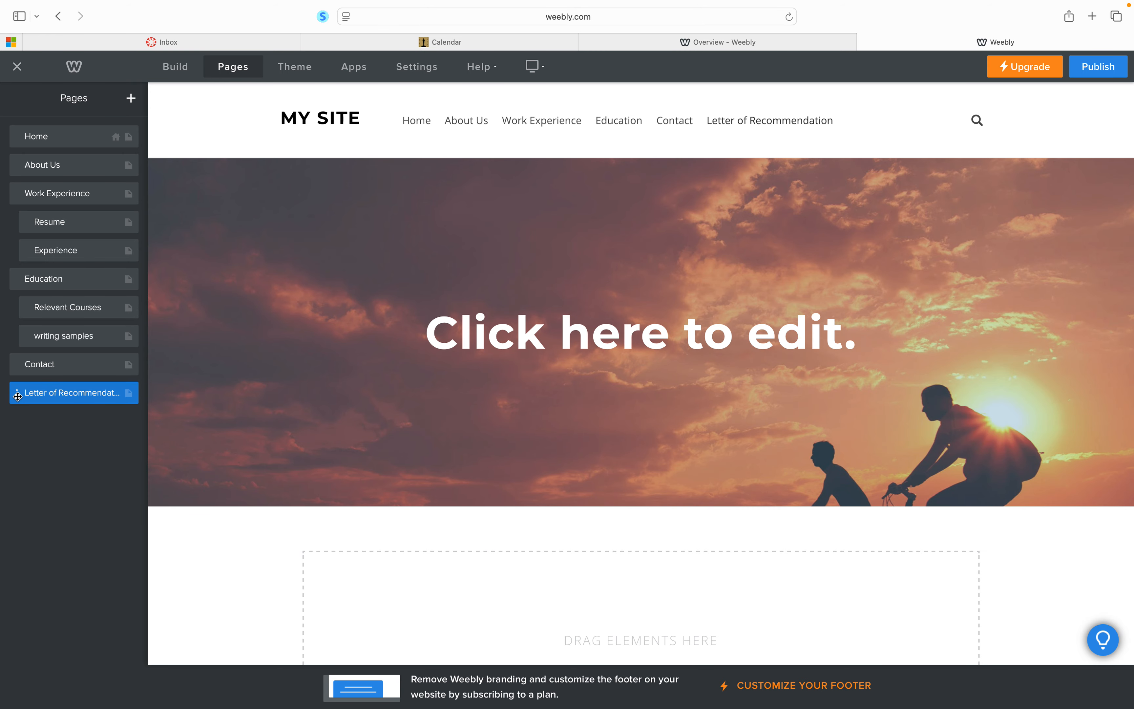
# Step: Nest the Letter of Recommendation page under Work Experience, directly below the Experience page
pyautogui.moveTo(17, 396); pyautogui.dragTo(26, 276)
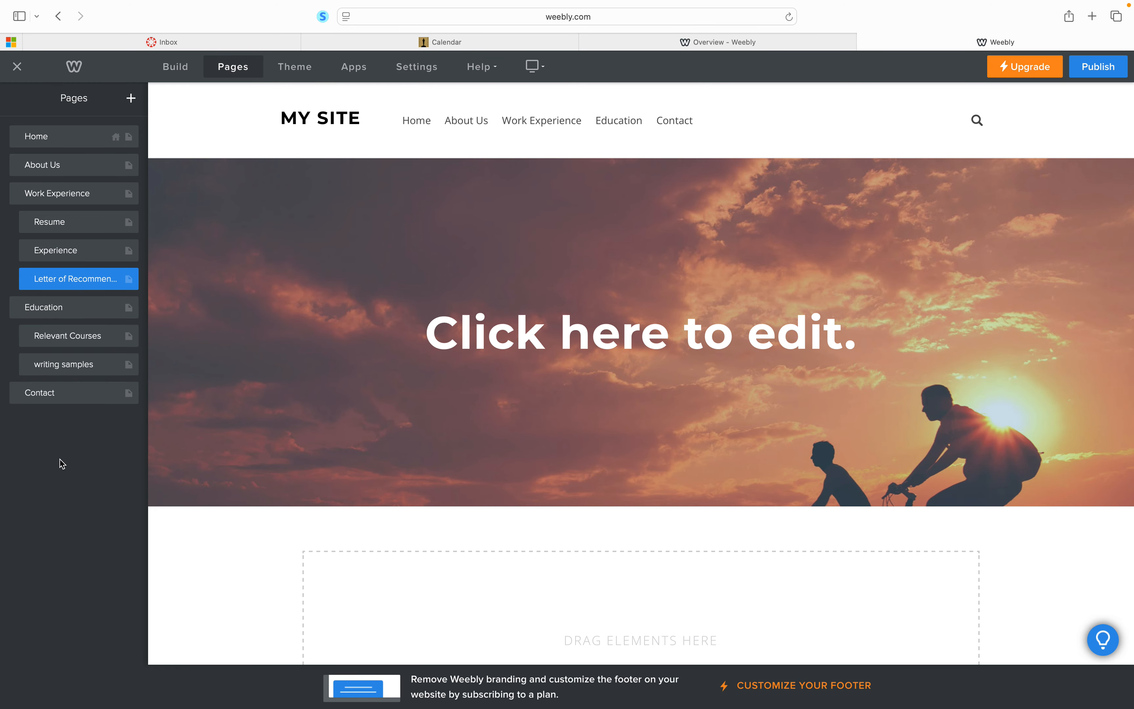
pyautogui.moveTo(546, 121)
pyautogui.moveTo(640, 128)
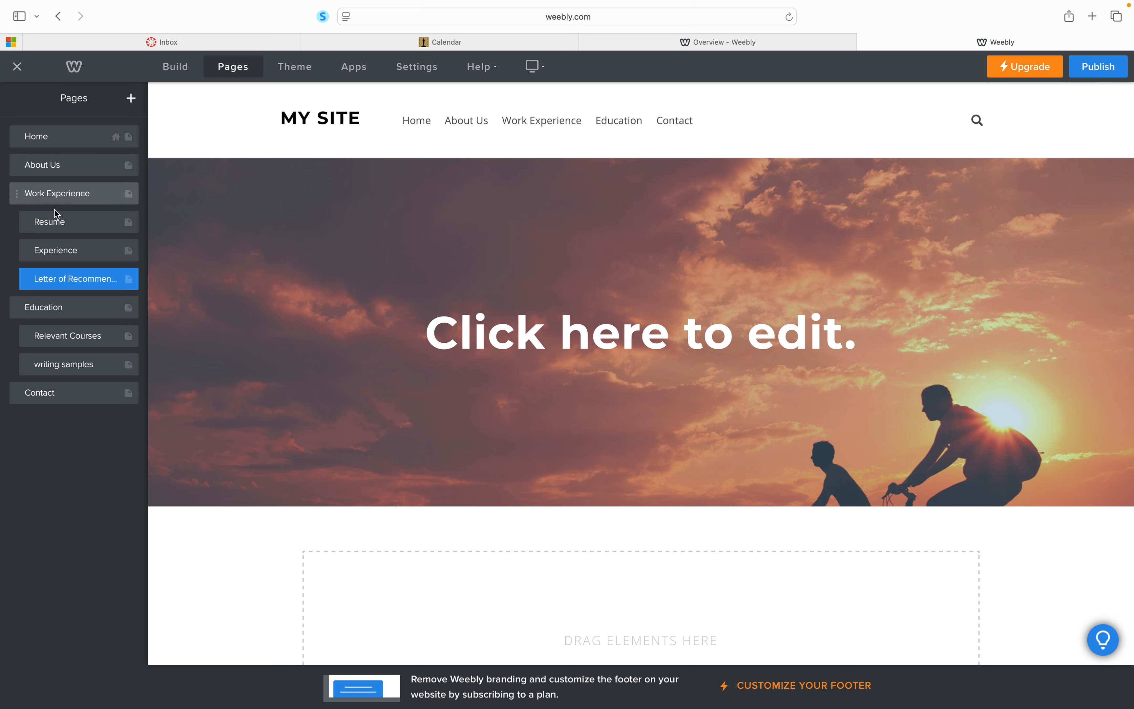
# Step: Add a standard page named "Cover Letter" and nest it under Work Experience, directly below Resume
pyautogui.click(133, 102)
pyautogui.click(68, 139)
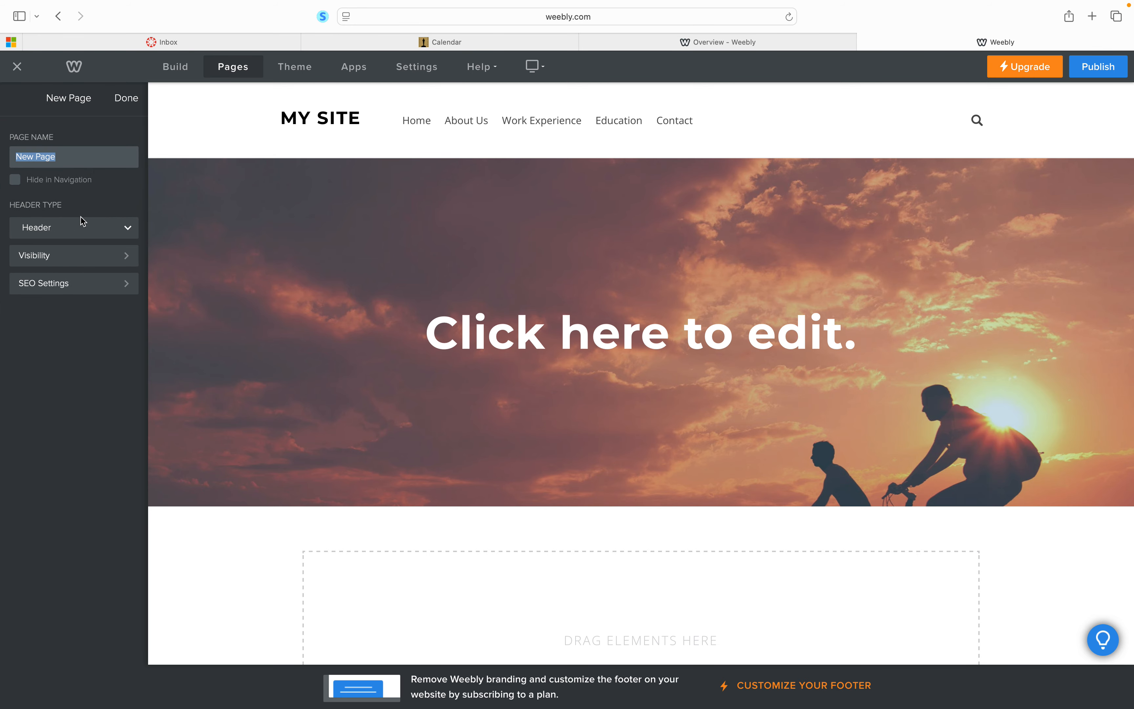
pyautogui.write('Cover Letter')
pyautogui.click(127, 99)
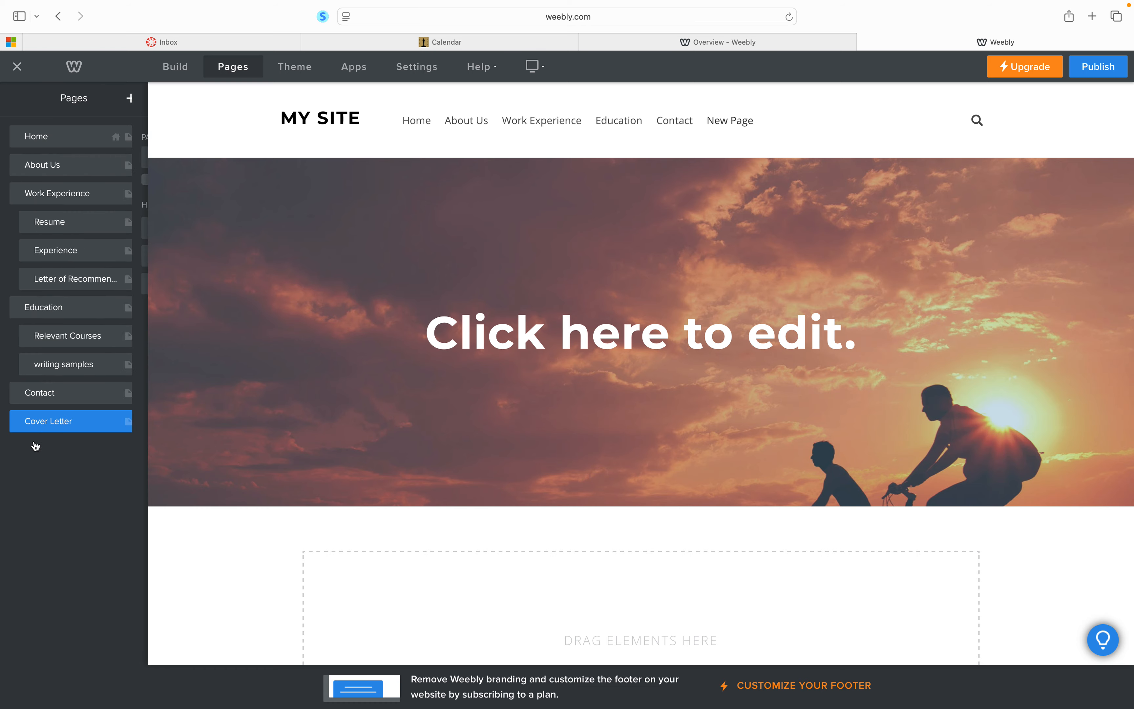
pyautogui.moveTo(17, 421); pyautogui.dragTo(29, 247)
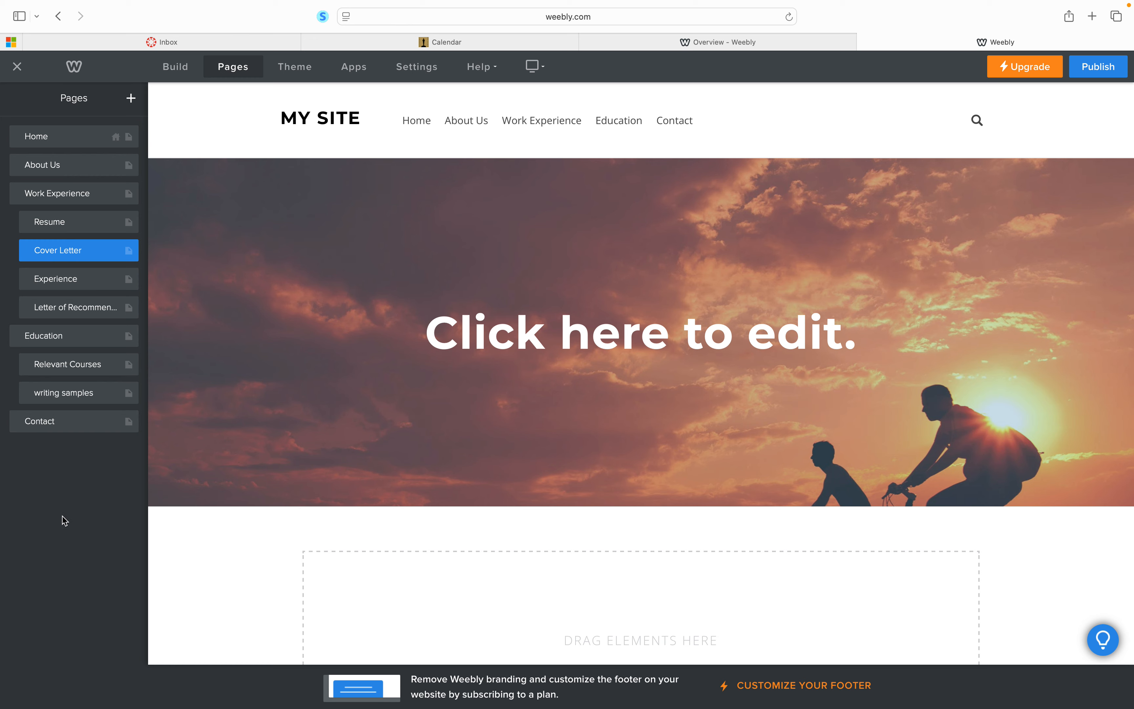
# Step: Add a standard page named "Interview Q & A" and nest it under Work Experience, directly below Cover Letter
pyautogui.click(132, 99)
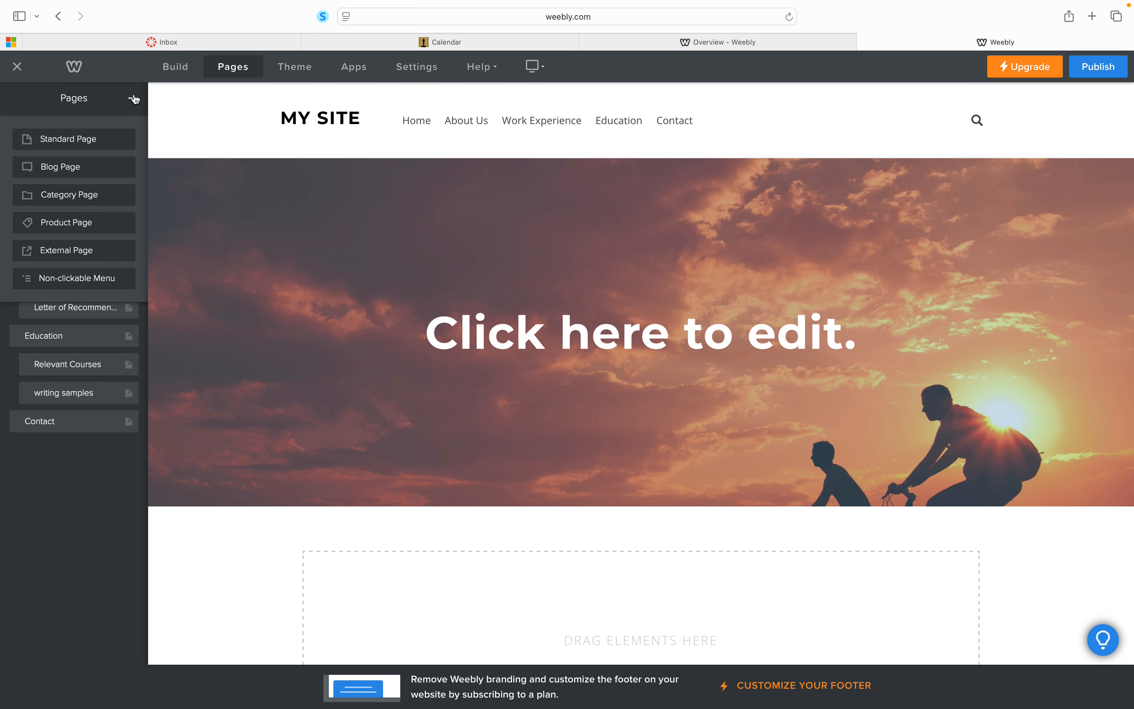
pyautogui.click(70, 138)
pyautogui.write('Interview Q')
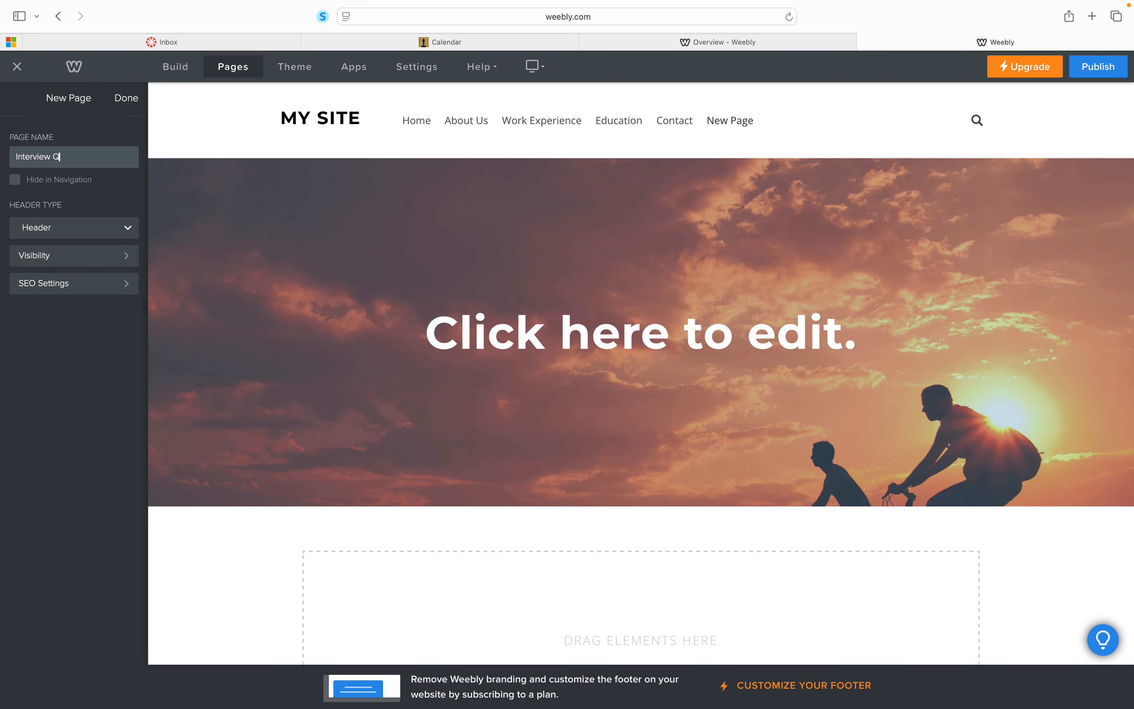
pyautogui.write(' & A')
pyautogui.click(126, 98)
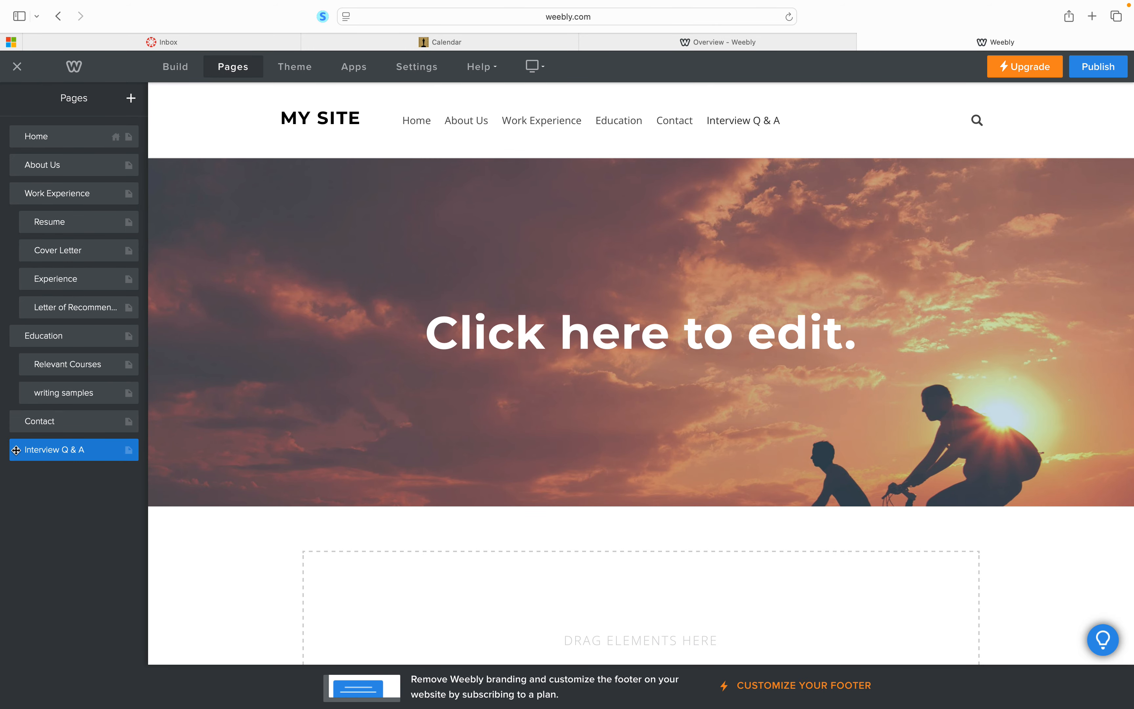
pyautogui.moveTo(16, 449); pyautogui.dragTo(24, 273)
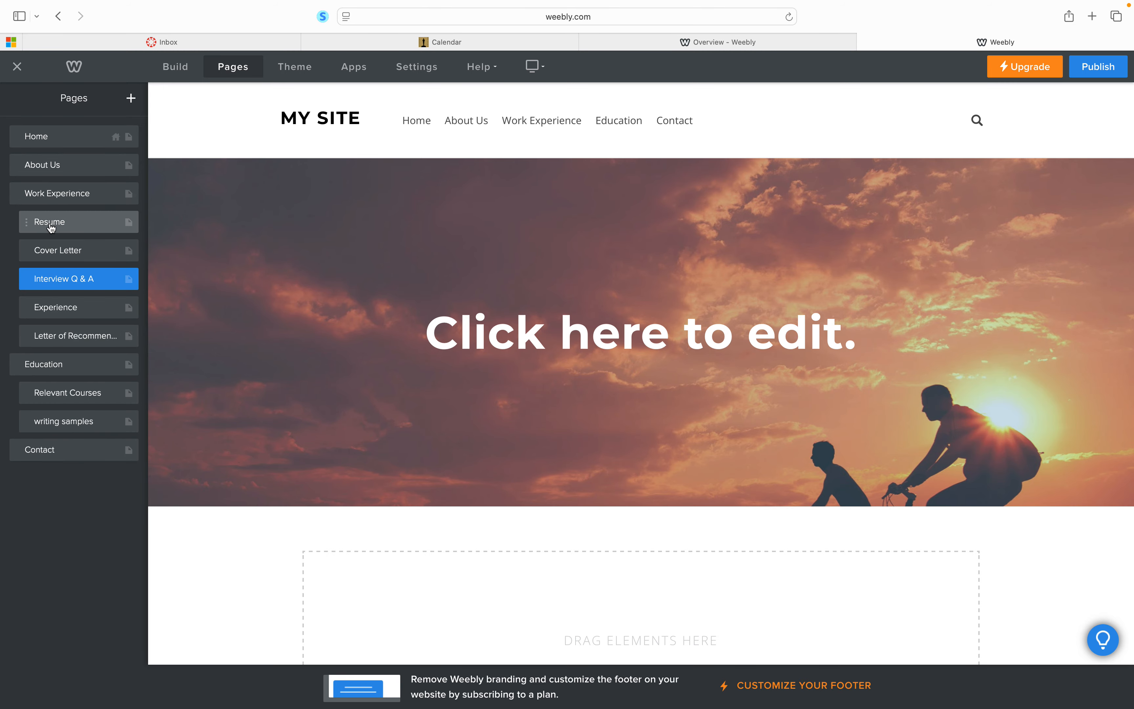
# Step: Nest the Experience page under Resume, and add a standard page named "Skills" below it as another Resume subpage
pyautogui.moveTo(27, 311); pyautogui.dragTo(43, 249)
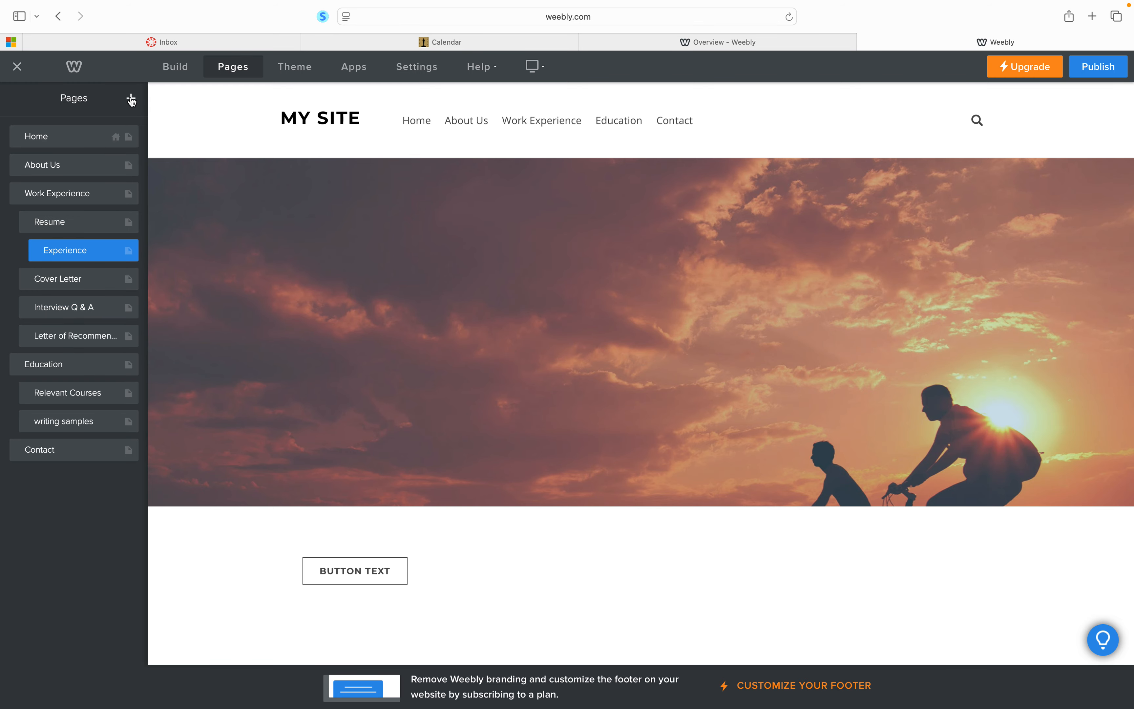
pyautogui.click(130, 98)
pyautogui.click(71, 141)
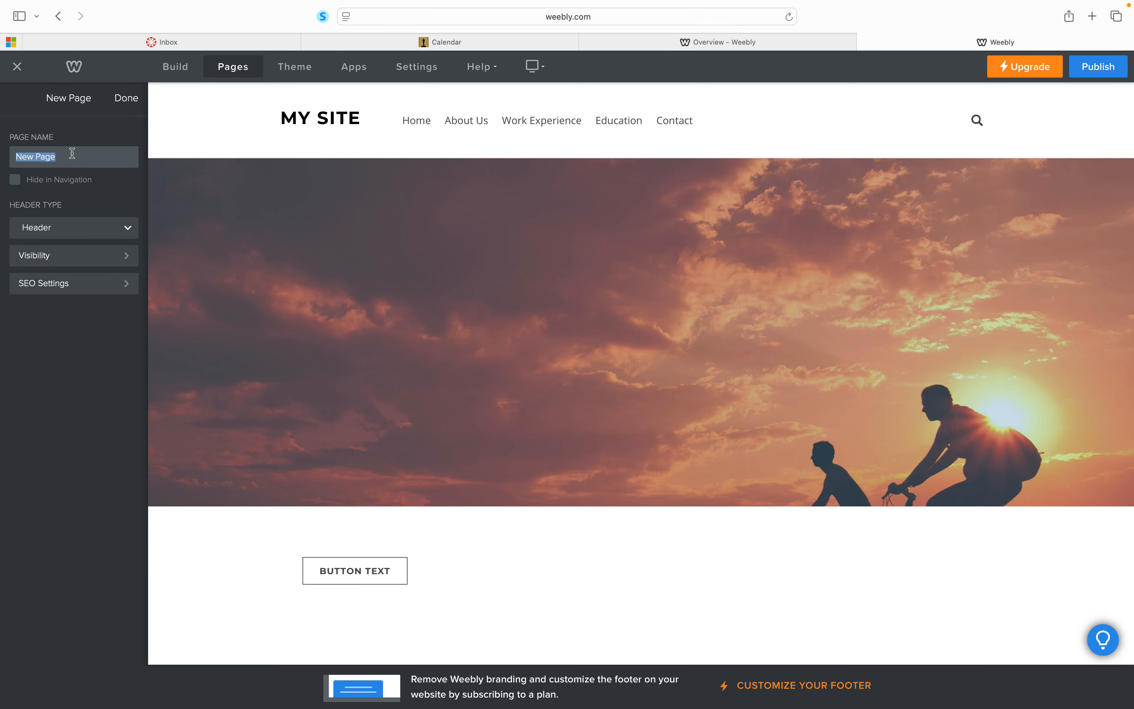
pyautogui.write('Skills')
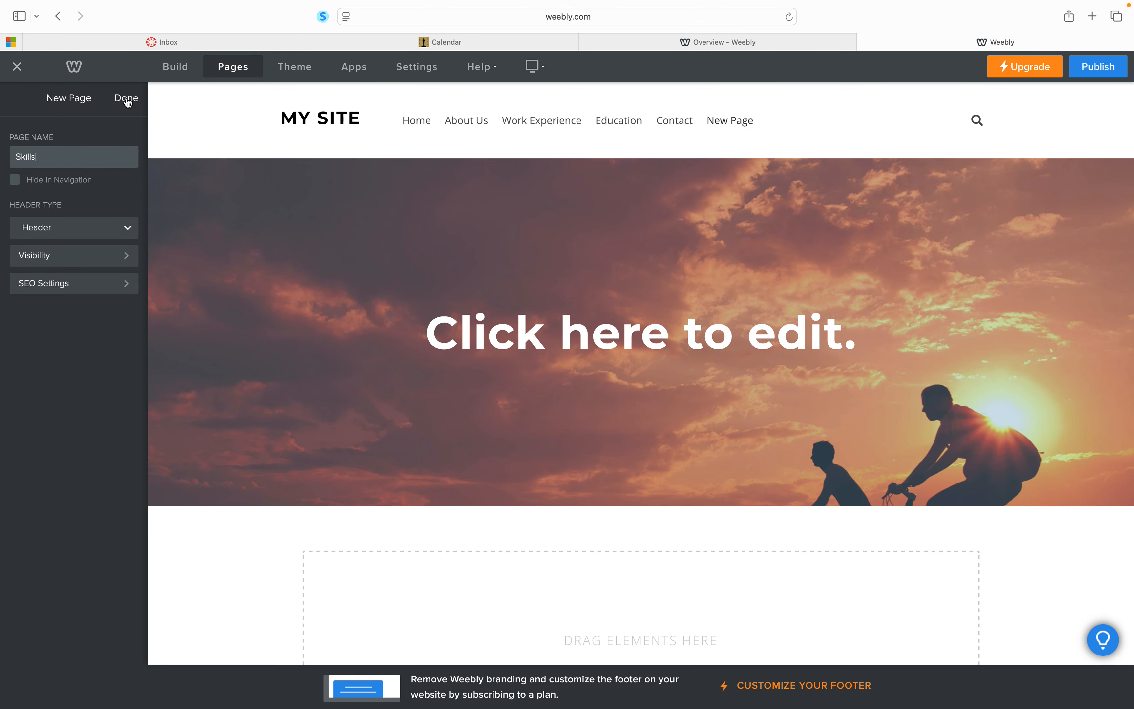
pyautogui.click(127, 97)
pyautogui.moveTo(56, 478); pyautogui.dragTo(49, 249)
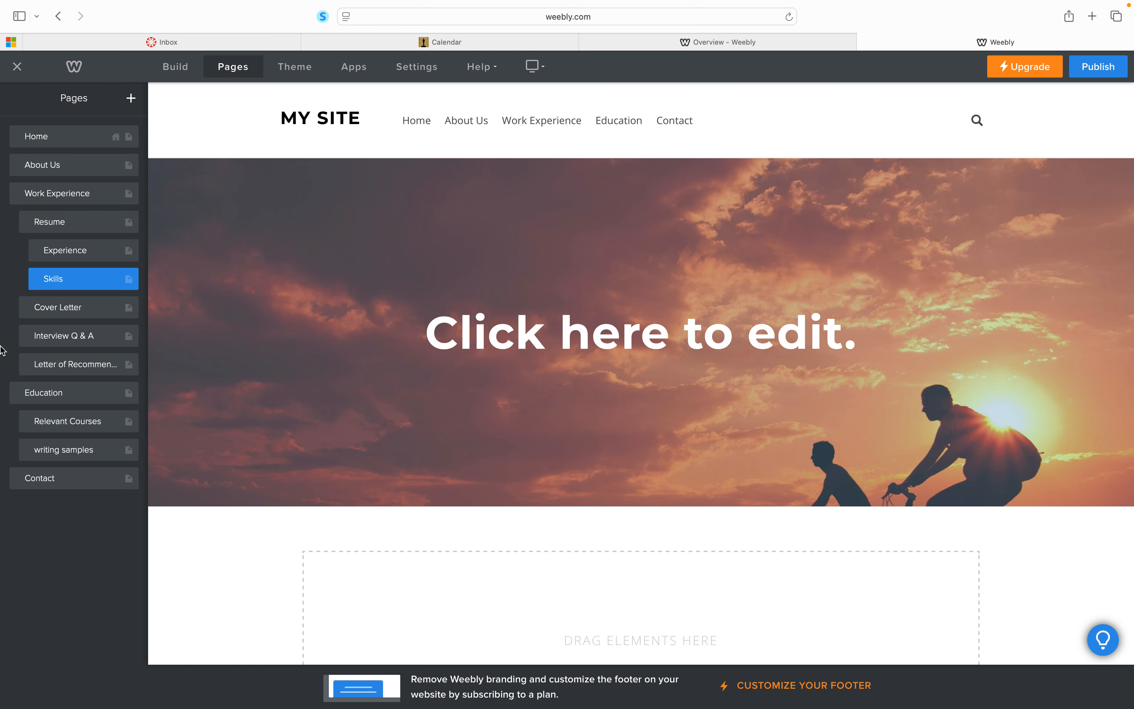
# Step: Add a standard page named "Volunteering" and nest it under Resume, directly below Skills
pyautogui.click(129, 99)
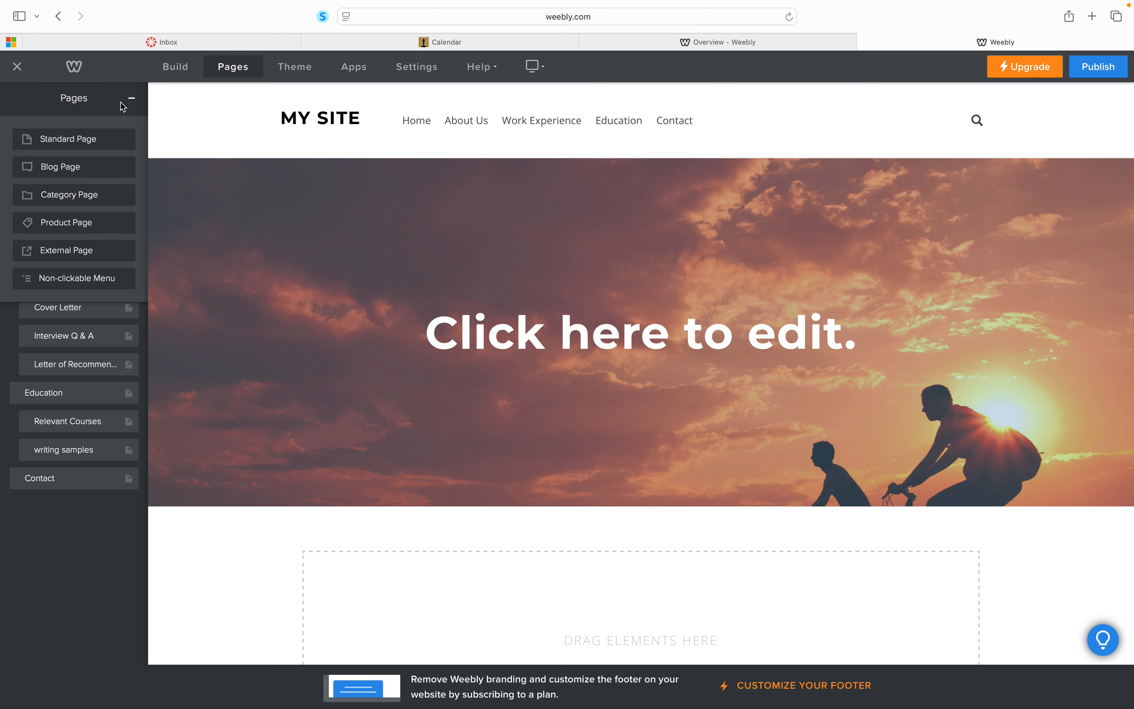
pyautogui.click(69, 138)
pyautogui.write('Volunteering')
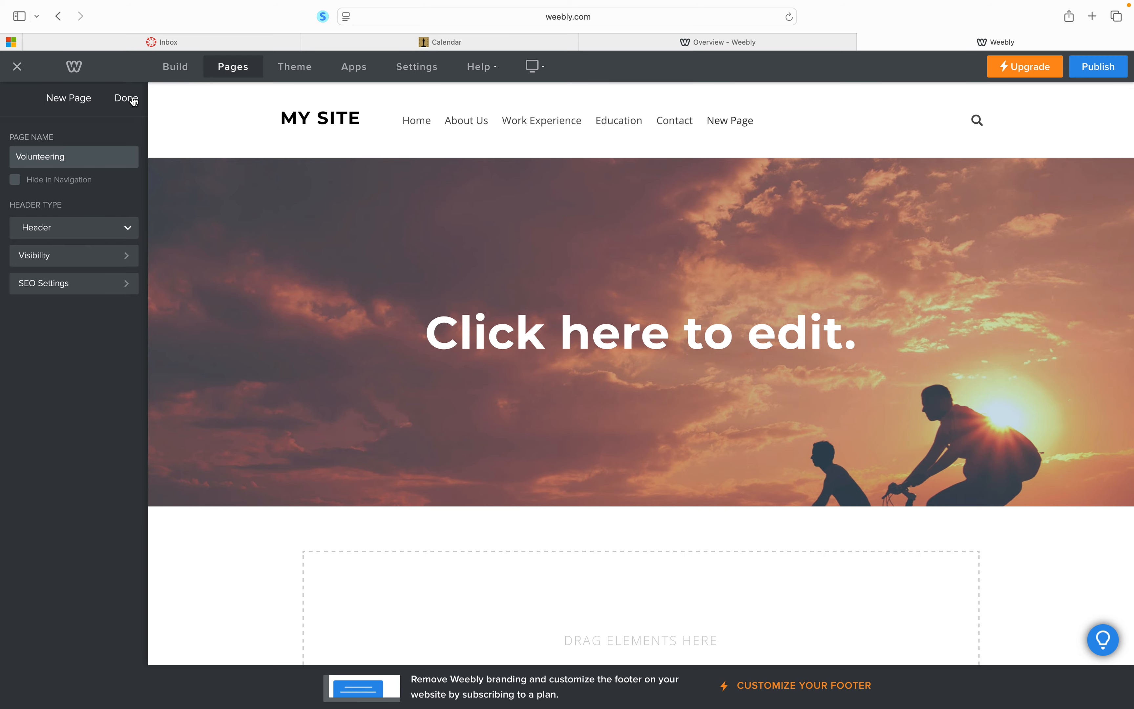
pyautogui.click(134, 100)
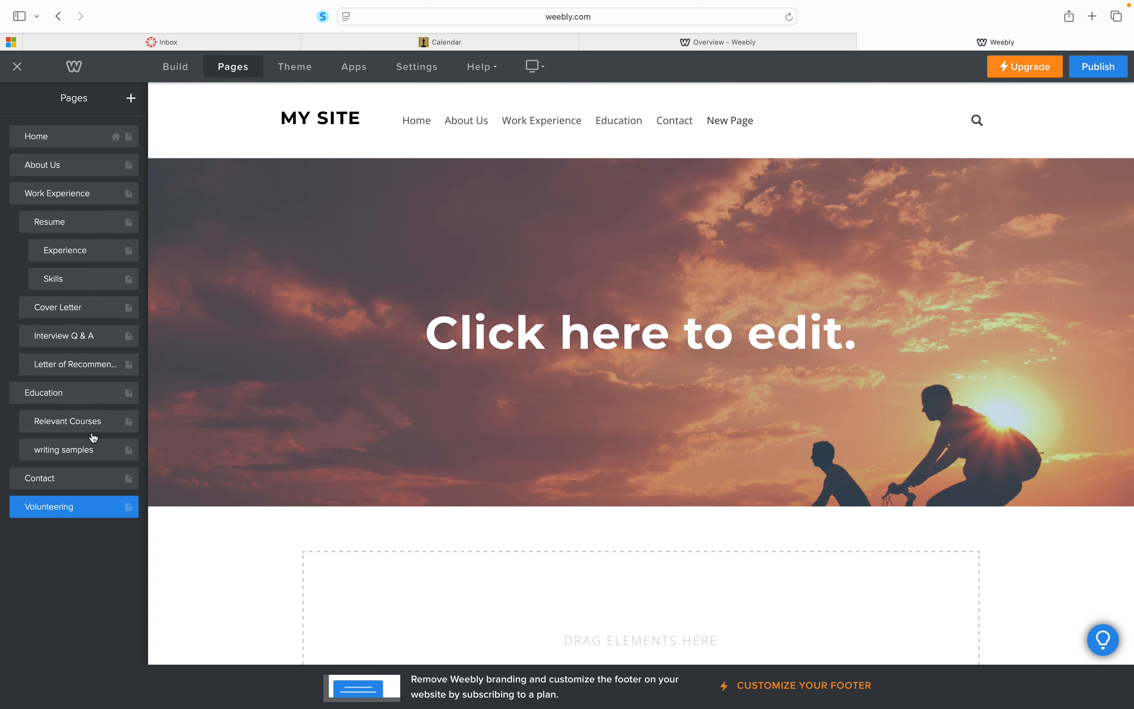
pyautogui.moveTo(14, 509); pyautogui.dragTo(48, 307)
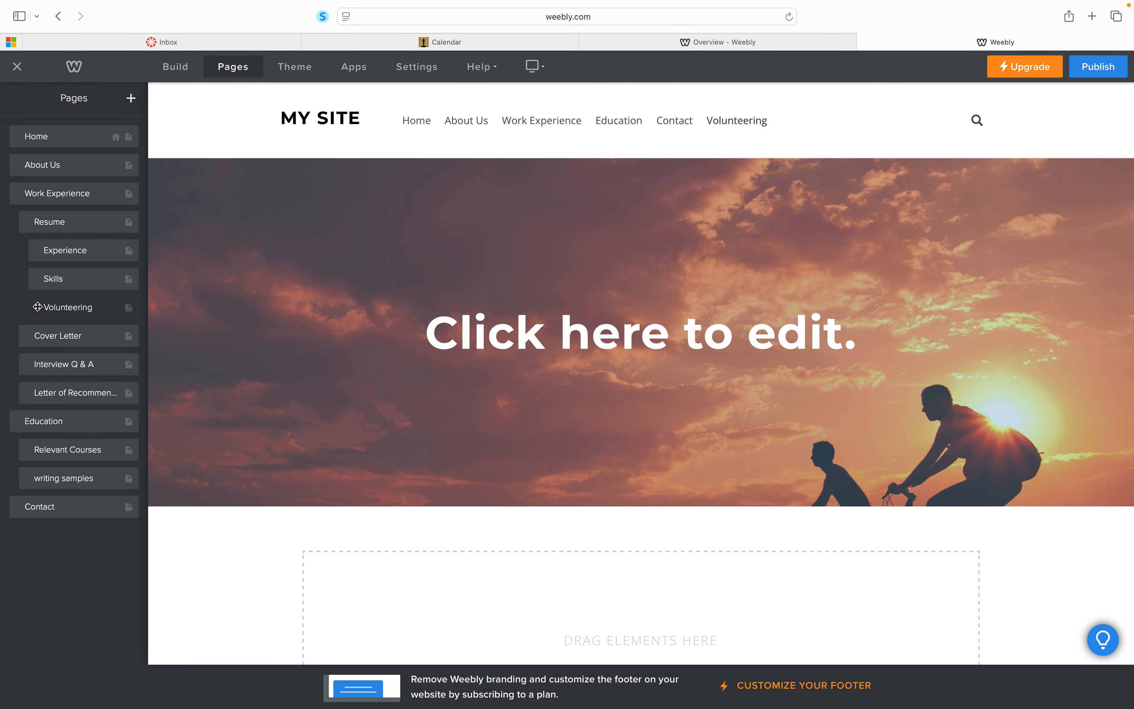
# Step: Add a standard page named "5-Year and 10-Year Goals" and nest it under Resume, between Skills and Volunteering
pyautogui.click(130, 100)
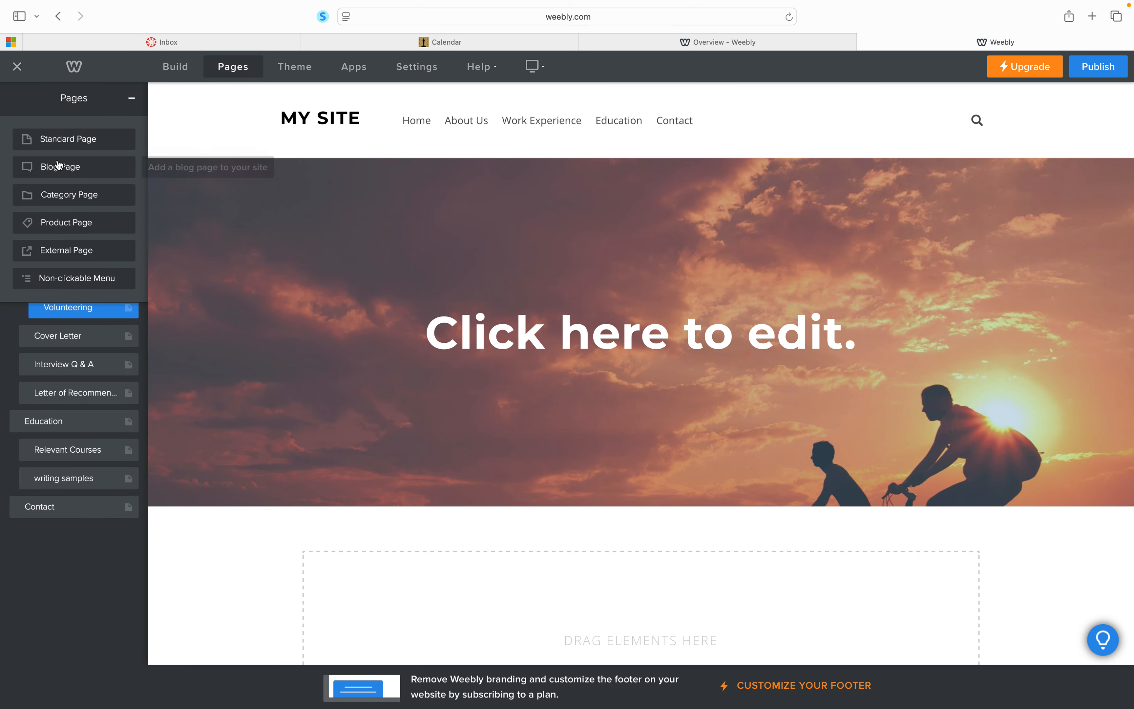
pyautogui.click(60, 141)
pyautogui.press('BackSpace')
pyautogui.write('5-Year and 10-Year Goals')
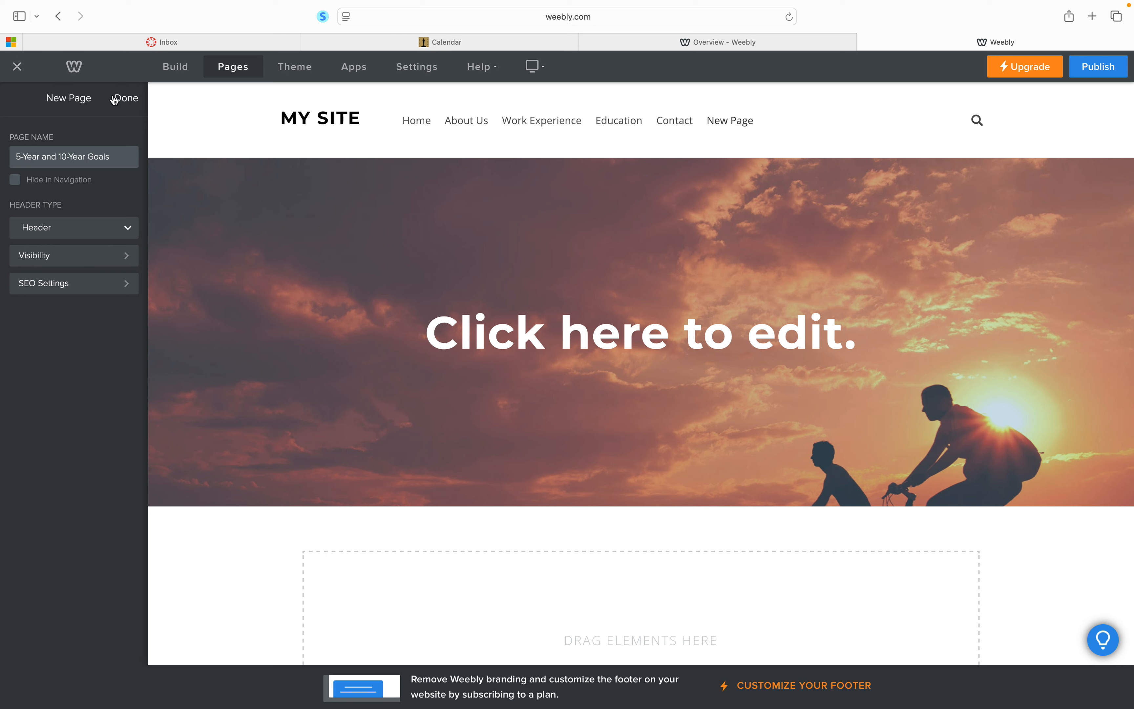
pyautogui.click(114, 100)
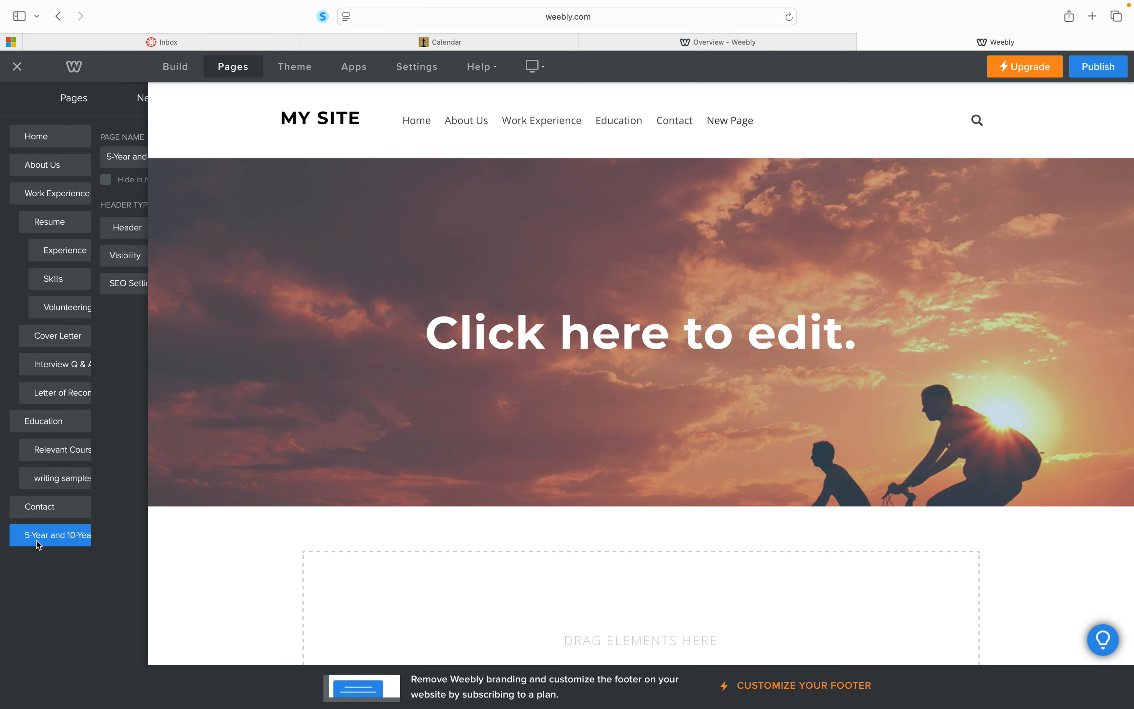
pyautogui.moveTo(18, 537); pyautogui.dragTo(35, 328)
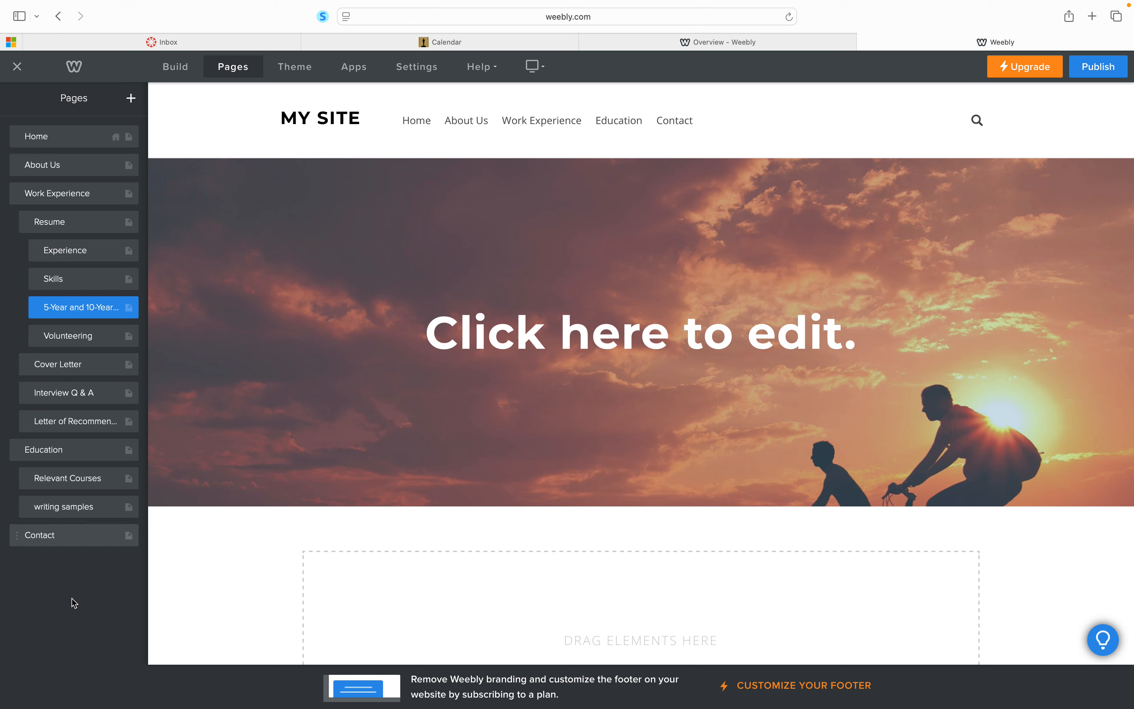
# Step: Add a standard page named "Social Media Experience" and nest it under the Experience page
pyautogui.click(131, 98)
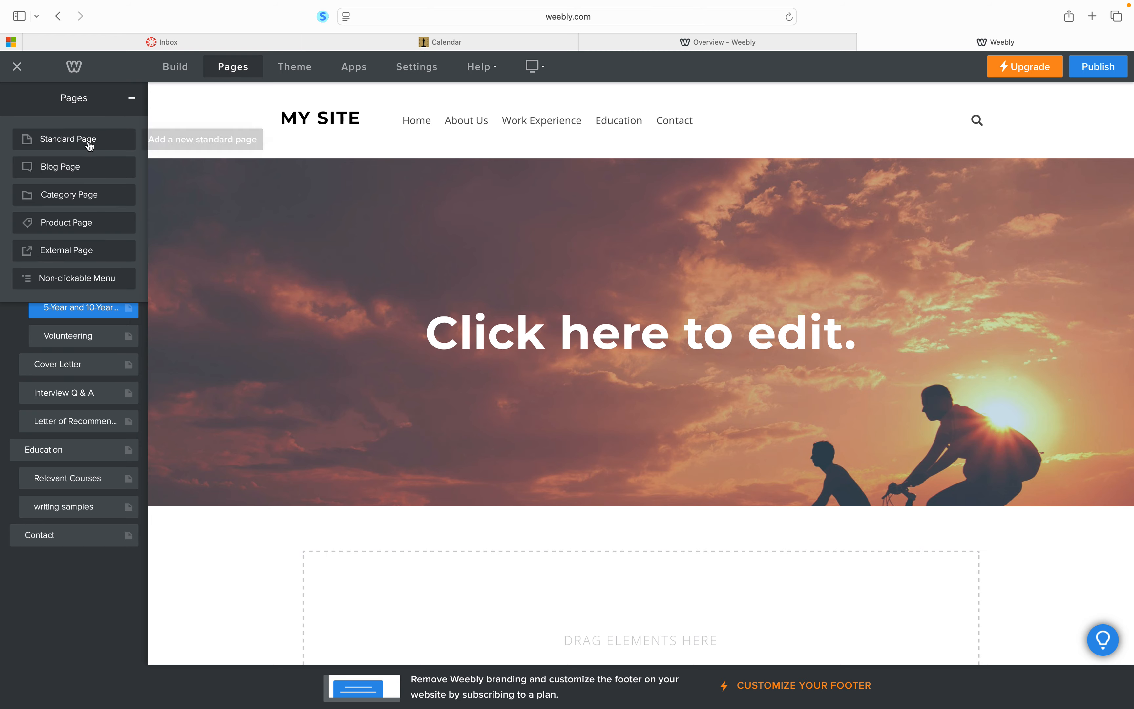
pyautogui.click(87, 140)
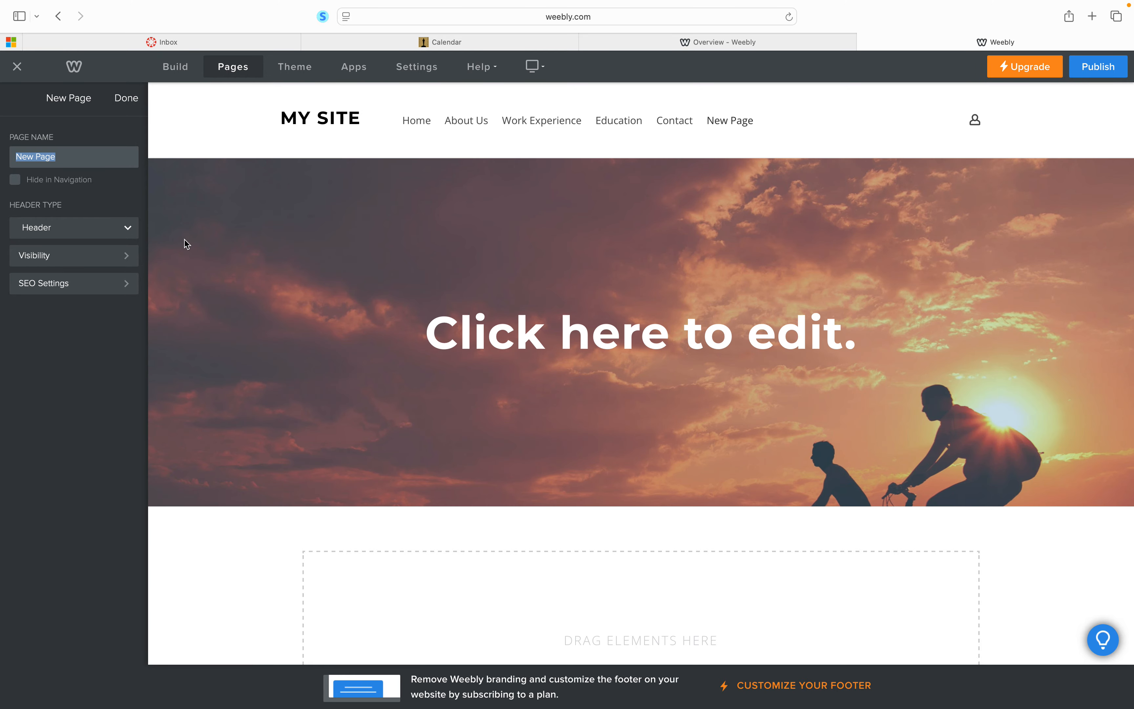
pyautogui.write('Social Media Experience')
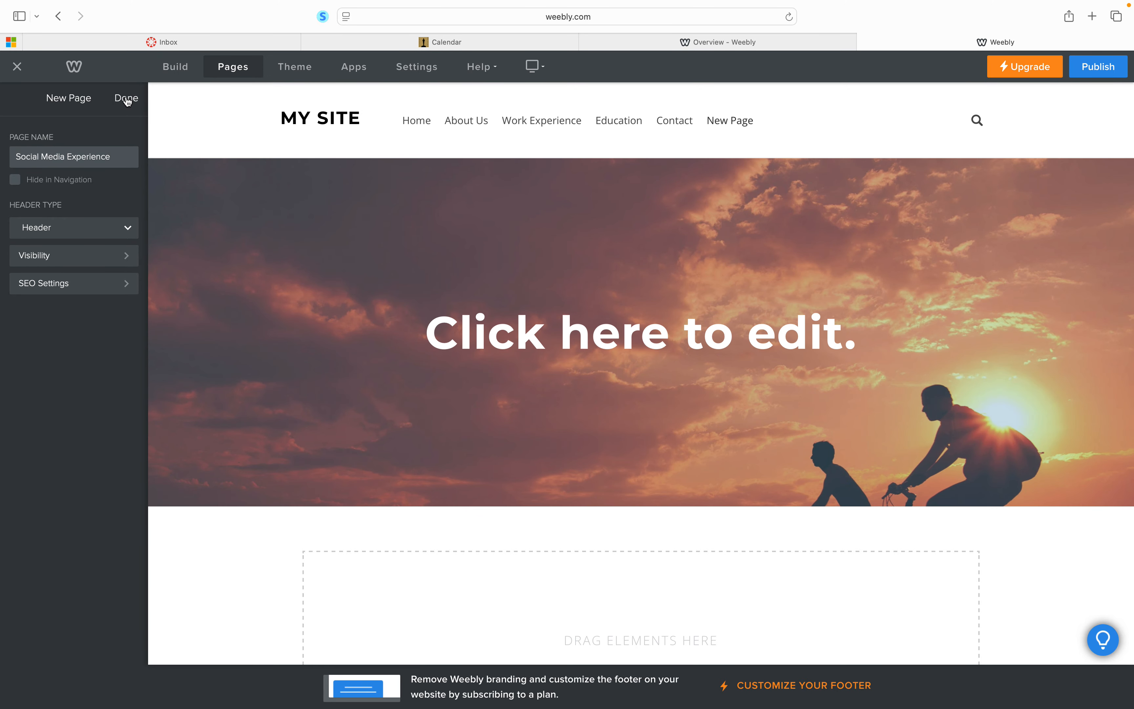
pyautogui.click(126, 99)
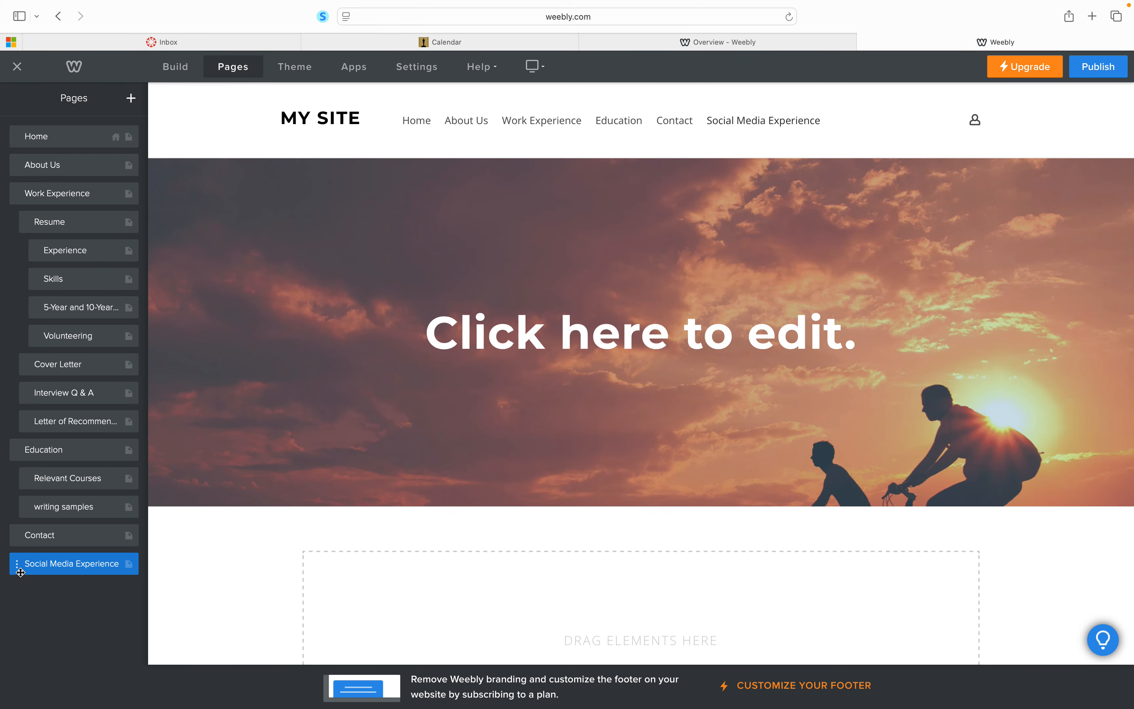
pyautogui.moveTo(19, 564); pyautogui.dragTo(48, 413)
pyautogui.moveTo(54, 297)
pyautogui.mouseDown()
pyautogui.moveTo(58, 270)
pyautogui.moveTo(58, 284)
pyautogui.mouseUp()
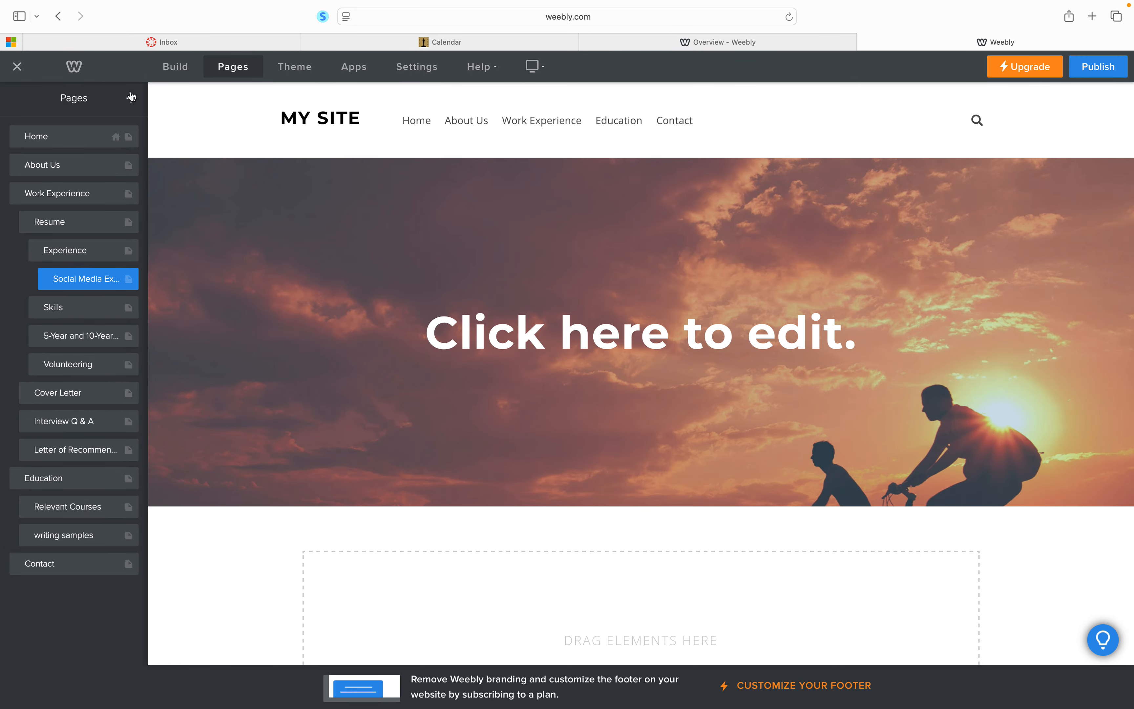
# Step: Add a standard page named "Certifications" to the site
pyautogui.click(131, 97)
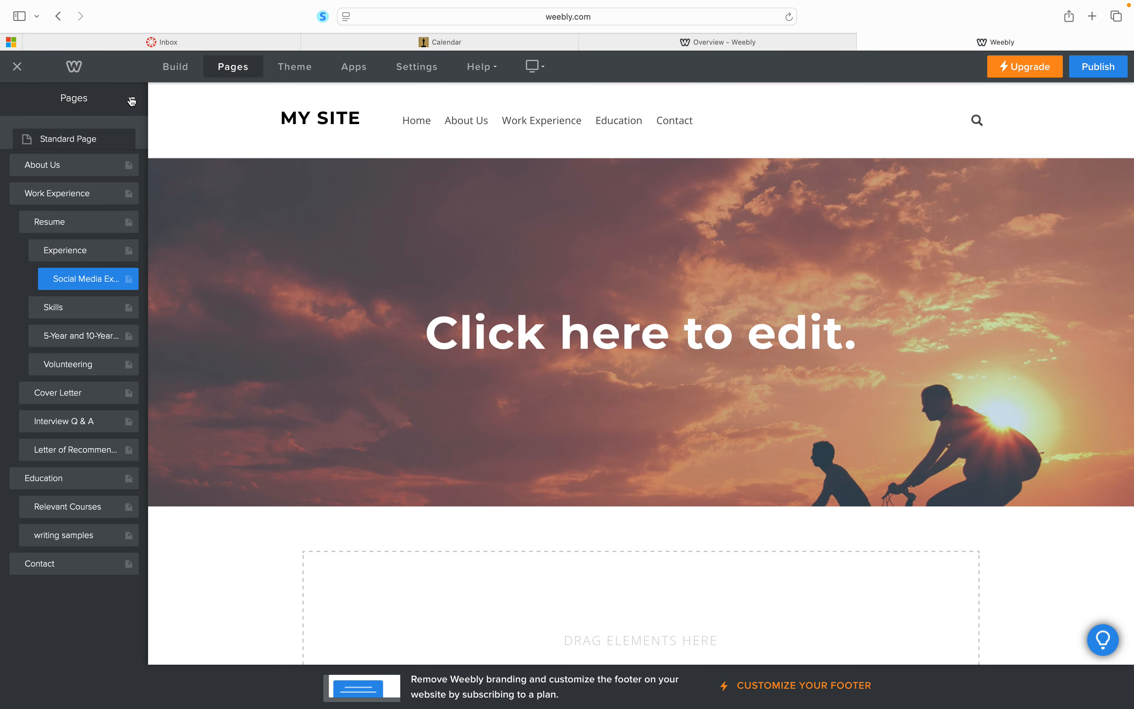
pyautogui.click(63, 137)
pyautogui.write('Certifications')
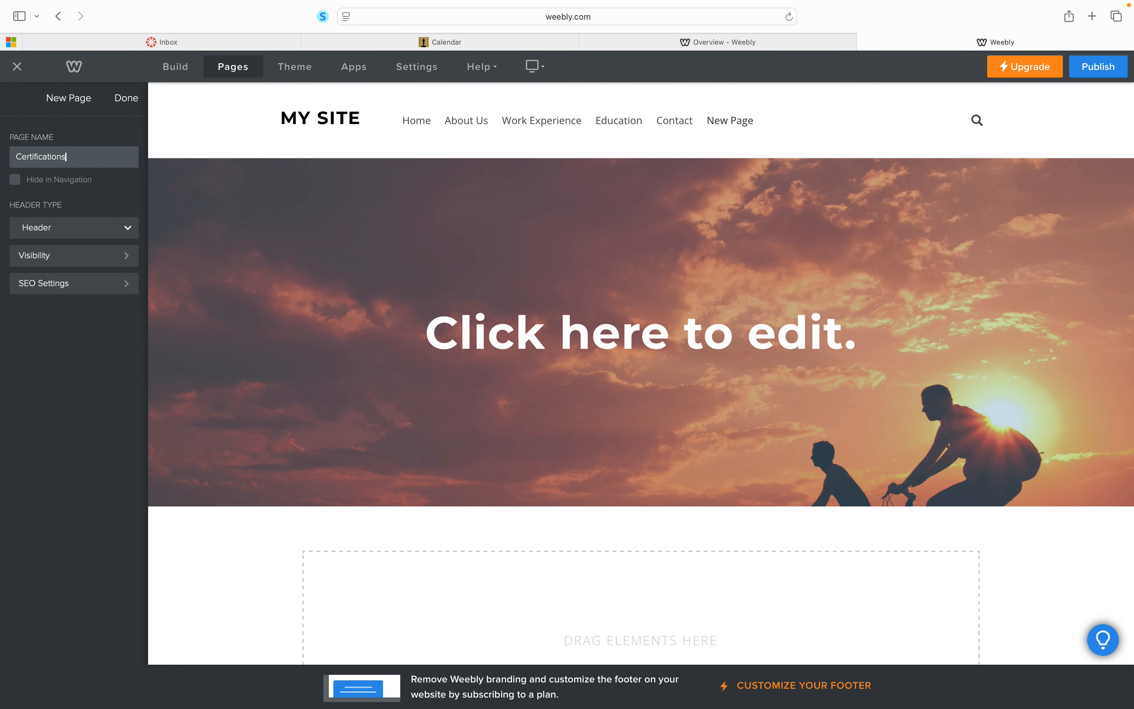
pyautogui.click(126, 99)
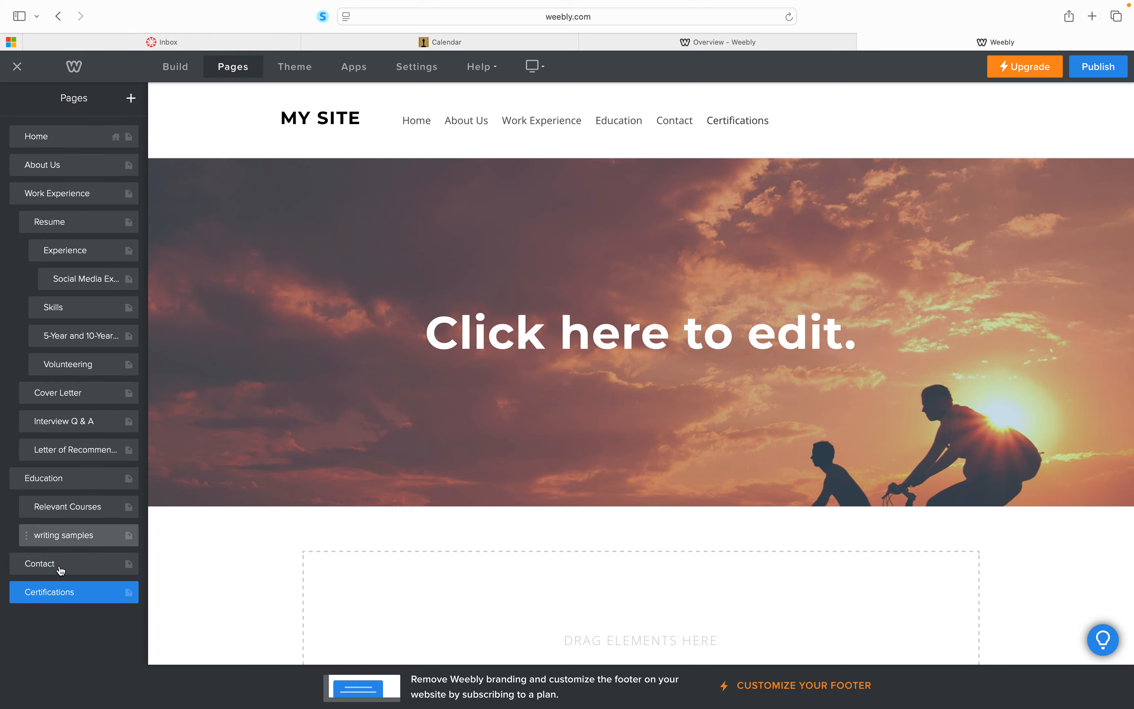
# Step: Nest the Certifications page under Resume, directly above Experience
pyautogui.moveTo(18, 595); pyautogui.dragTo(41, 252)
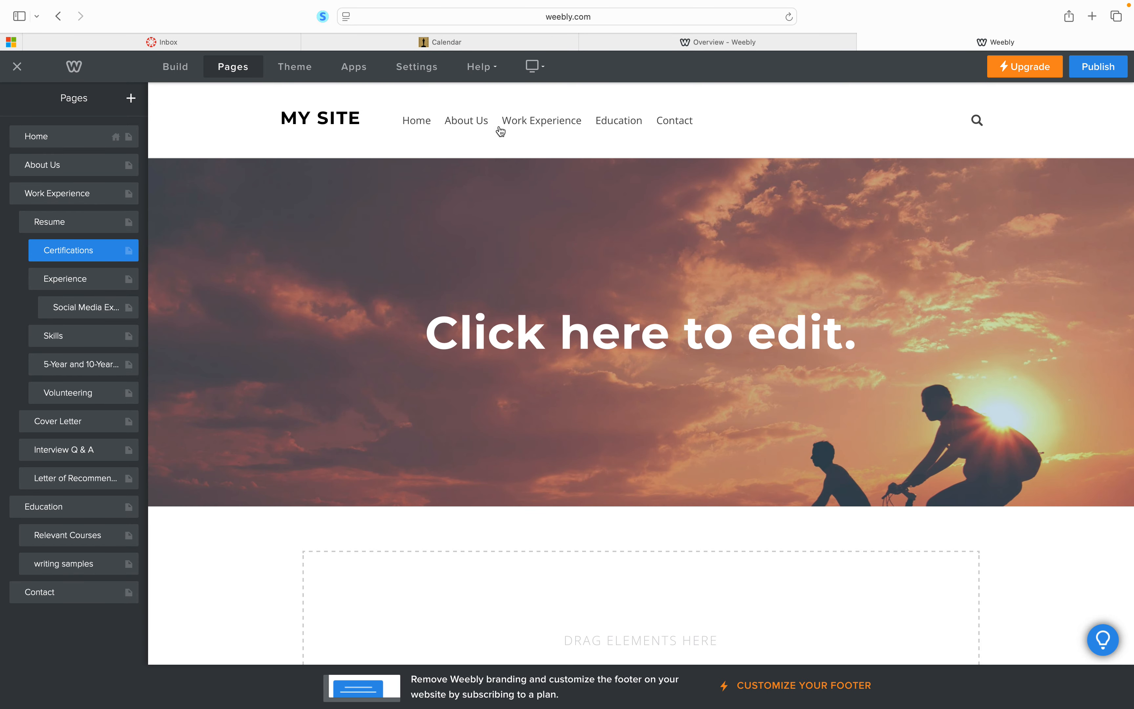
pyautogui.moveTo(541, 123)
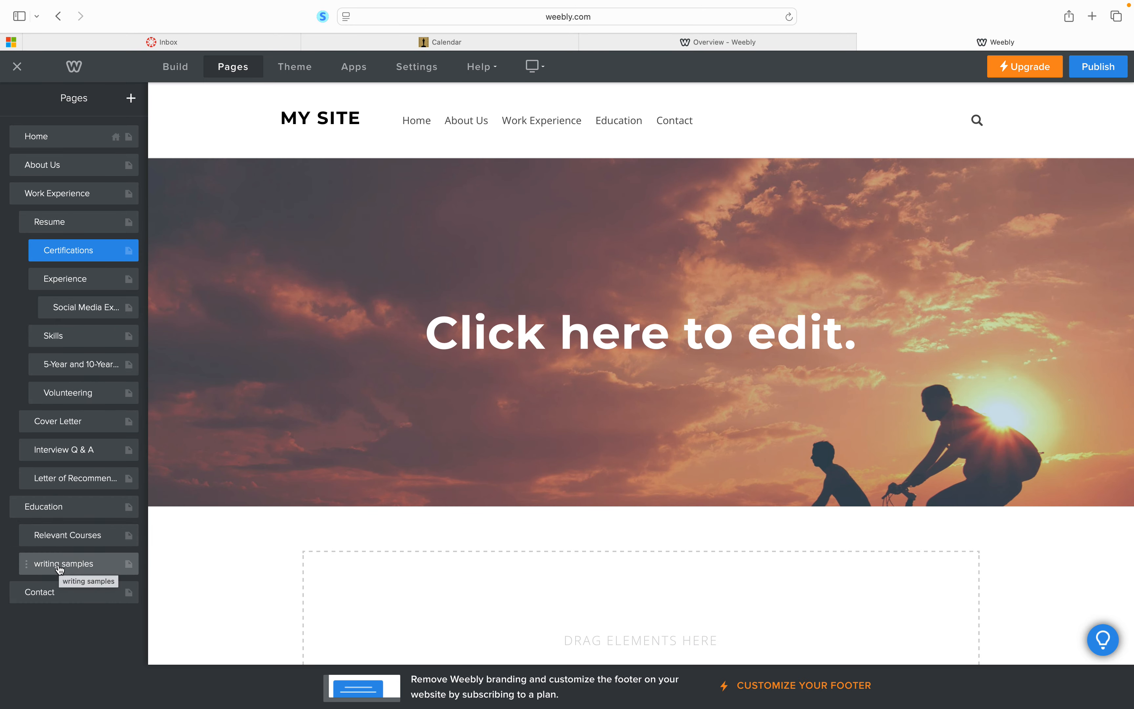
# Step: Add a standard page named "Presentation Samples" to the site
pyautogui.click(130, 97)
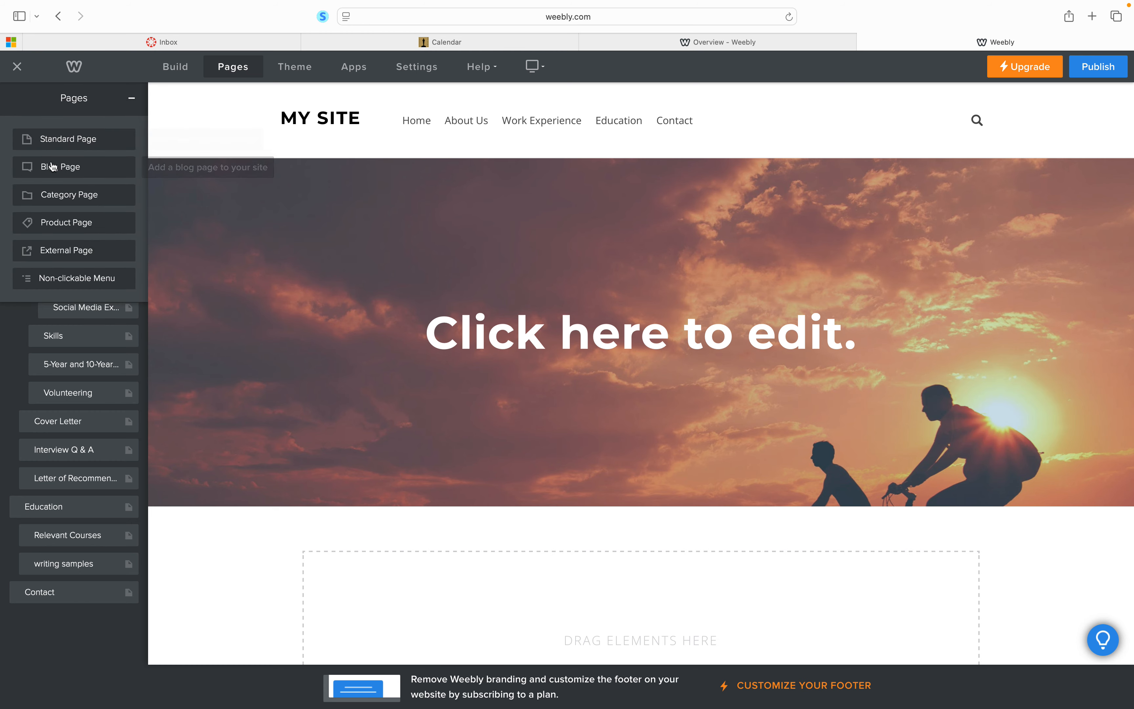
pyautogui.click(56, 147)
pyautogui.write('Presentation Samples')
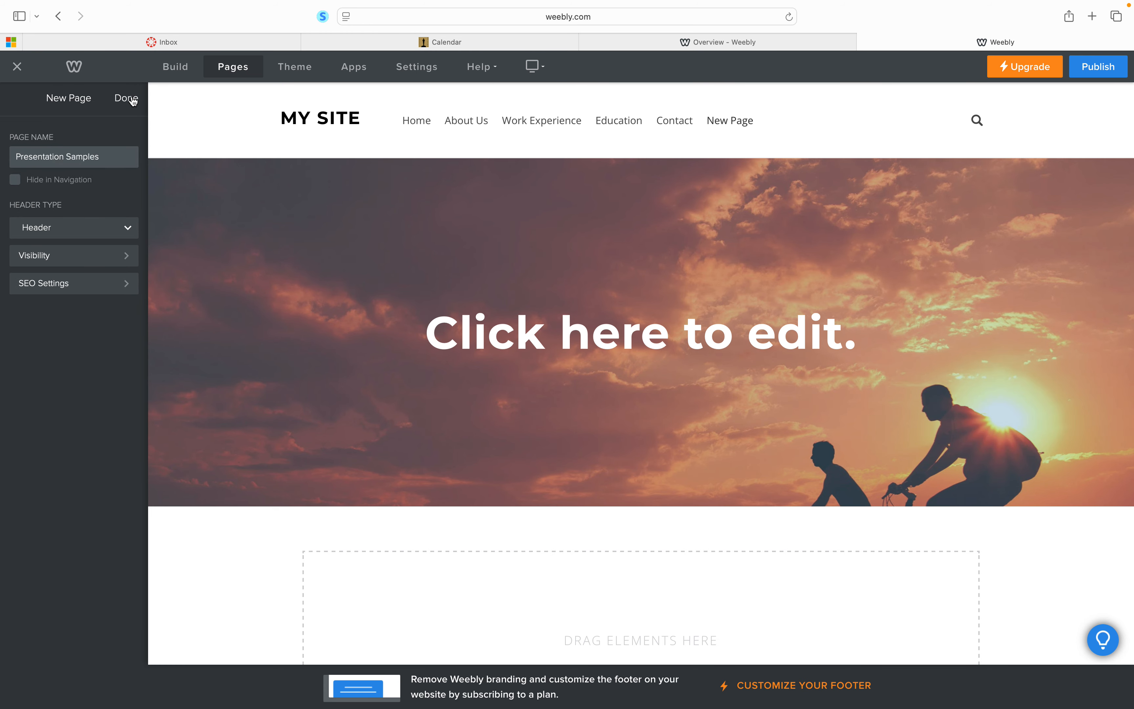
pyautogui.click(127, 98)
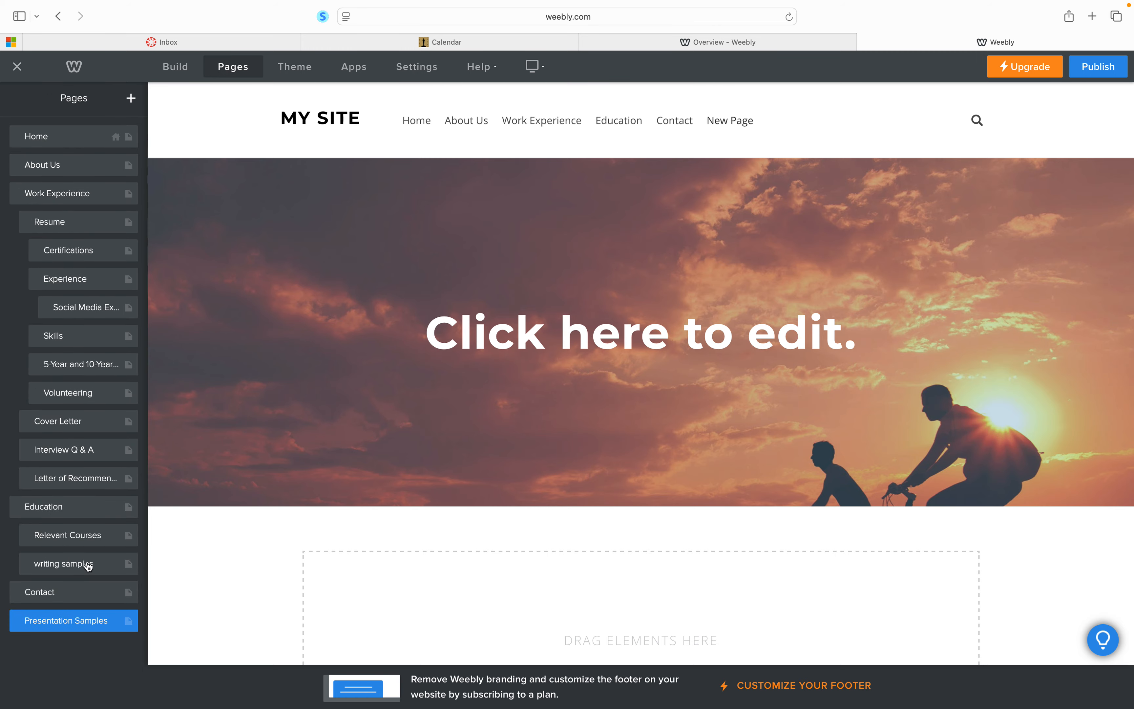
# Step: Nest the Presentation Samples and writing samples pages under Relevant Courses in the Education section
pyautogui.moveTo(19, 616); pyautogui.dragTo(34, 565)
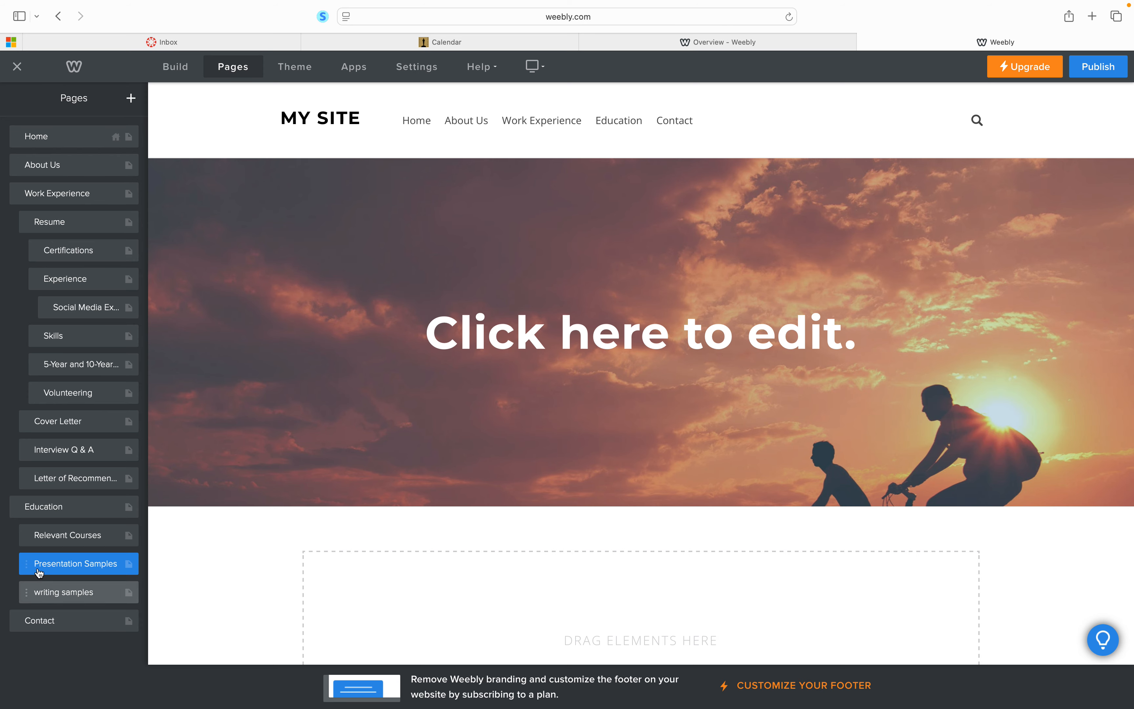
pyautogui.moveTo(31, 562); pyautogui.dragTo(55, 594)
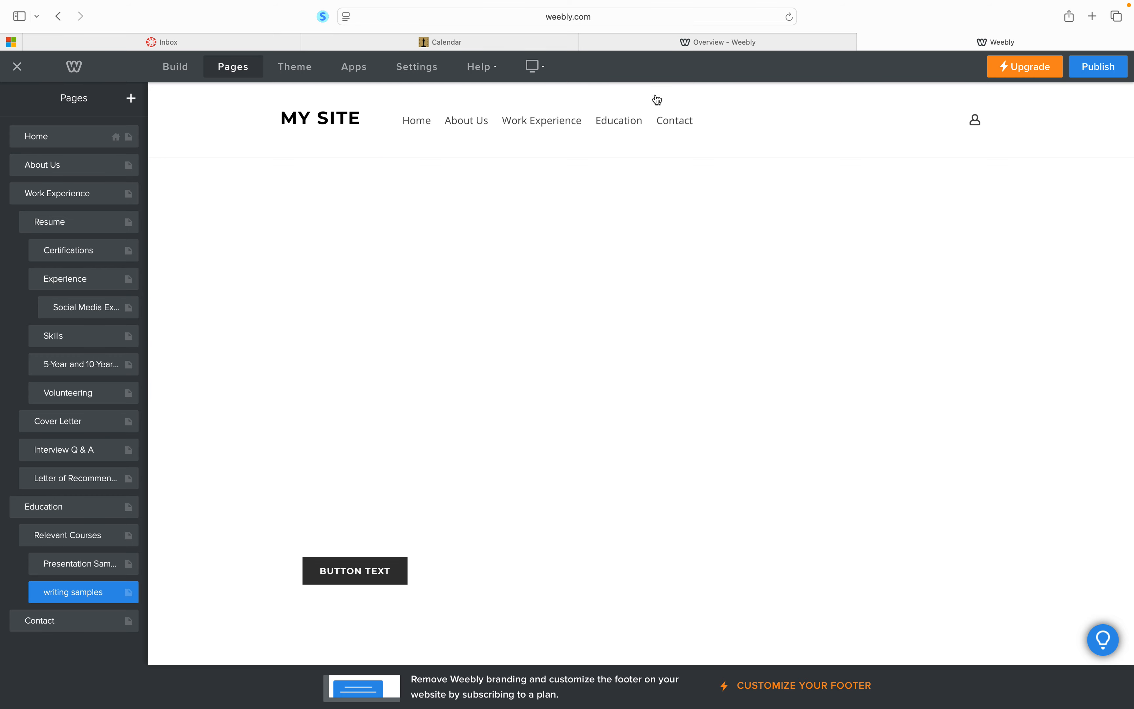
pyautogui.moveTo(625, 120)
pyautogui.moveTo(637, 177)
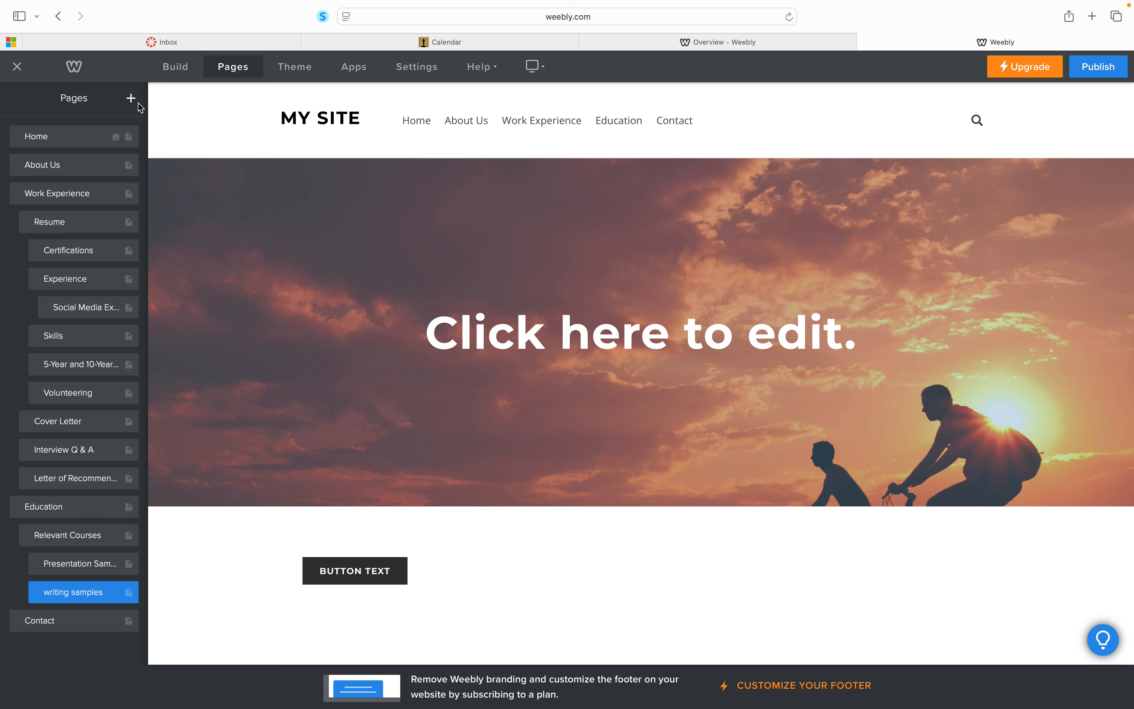
# Step: Add a standard page named "Club involvement" and nest it under Education, below Relevant Courses and its subpages
pyautogui.click(131, 98)
pyautogui.click(77, 140)
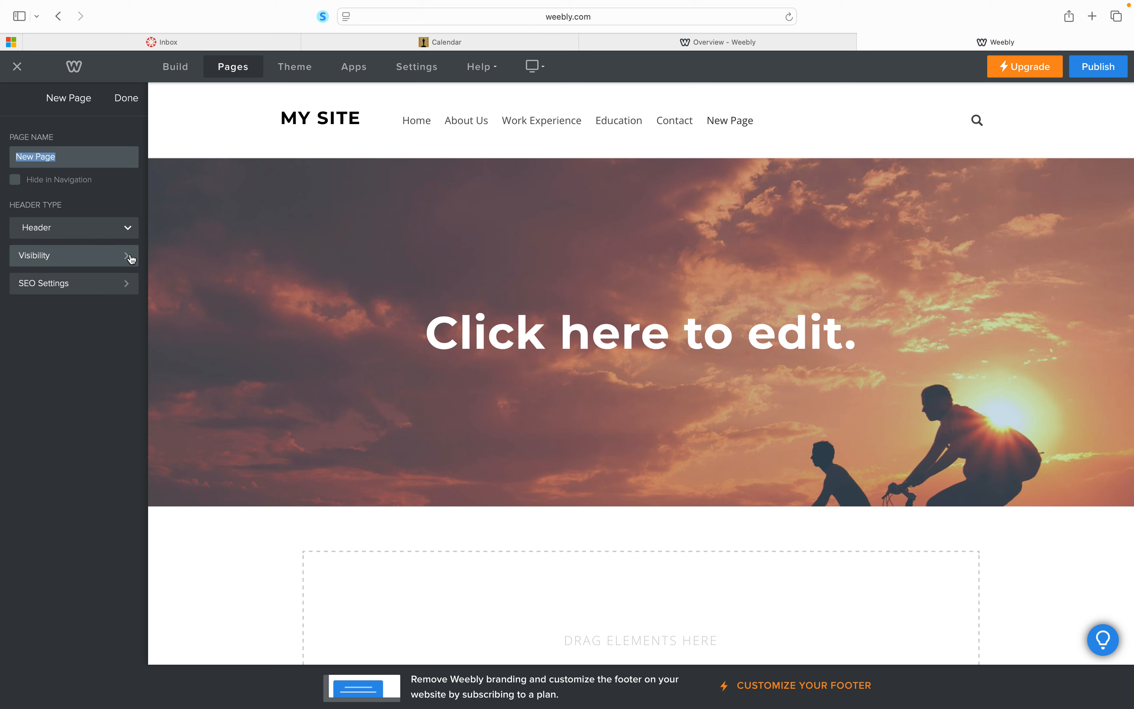
pyautogui.write('Co')
pyautogui.write('ub involv')
pyautogui.write('ement')
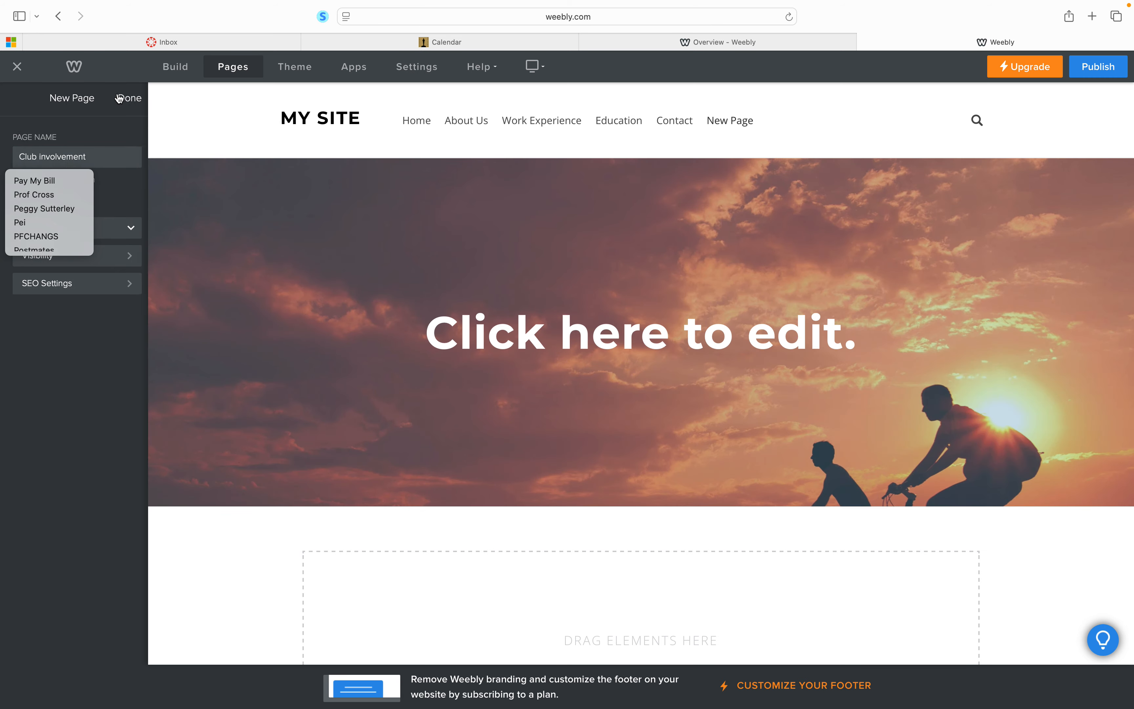
pyautogui.click(126, 98)
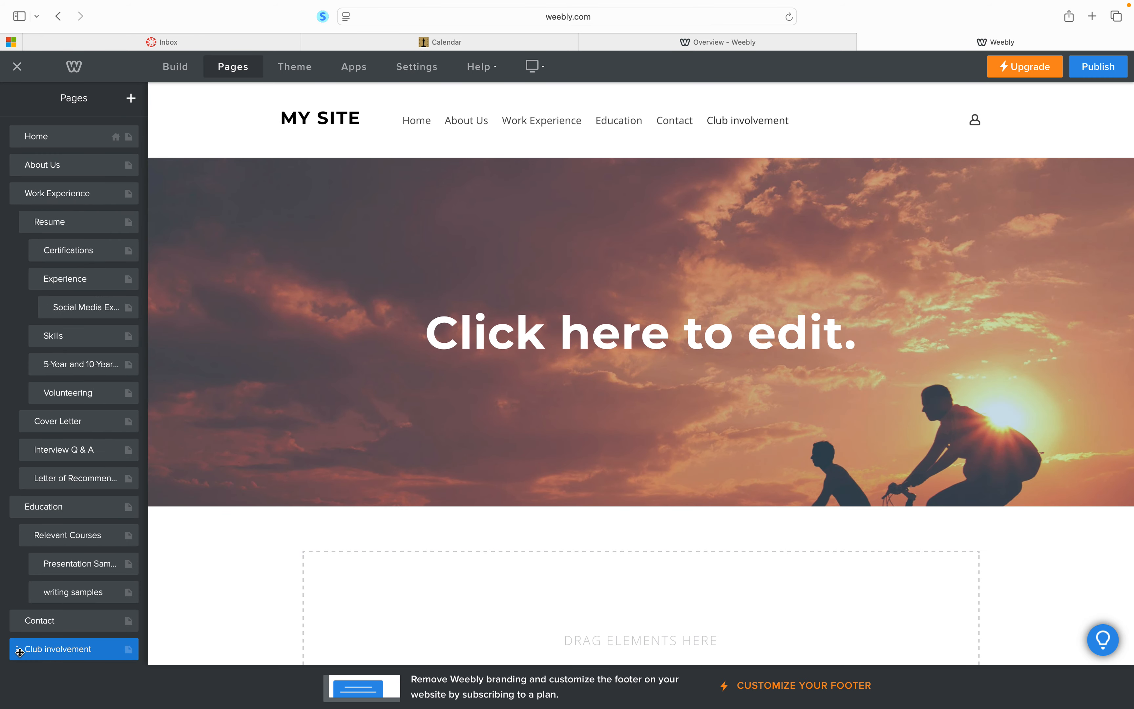
pyautogui.moveTo(26, 658); pyautogui.dragTo(28, 622)
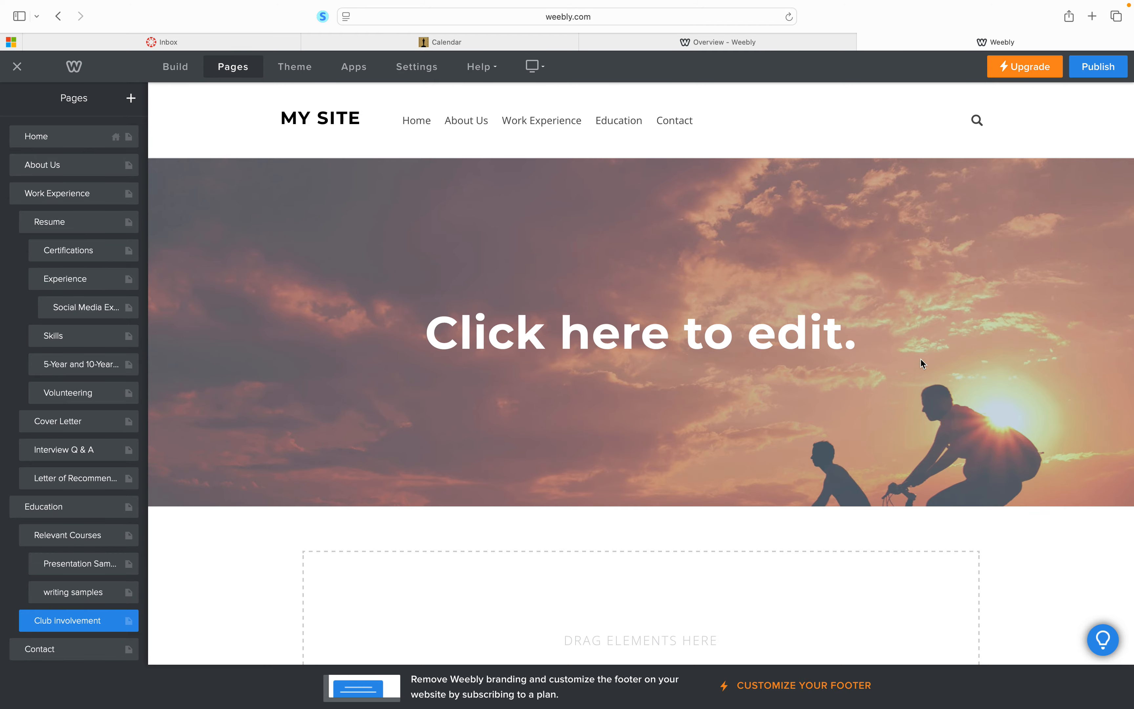
# Step: Open the background image replacement for the Club involvement page's header and dismiss the photo upload dialog
pyautogui.click(959, 240)
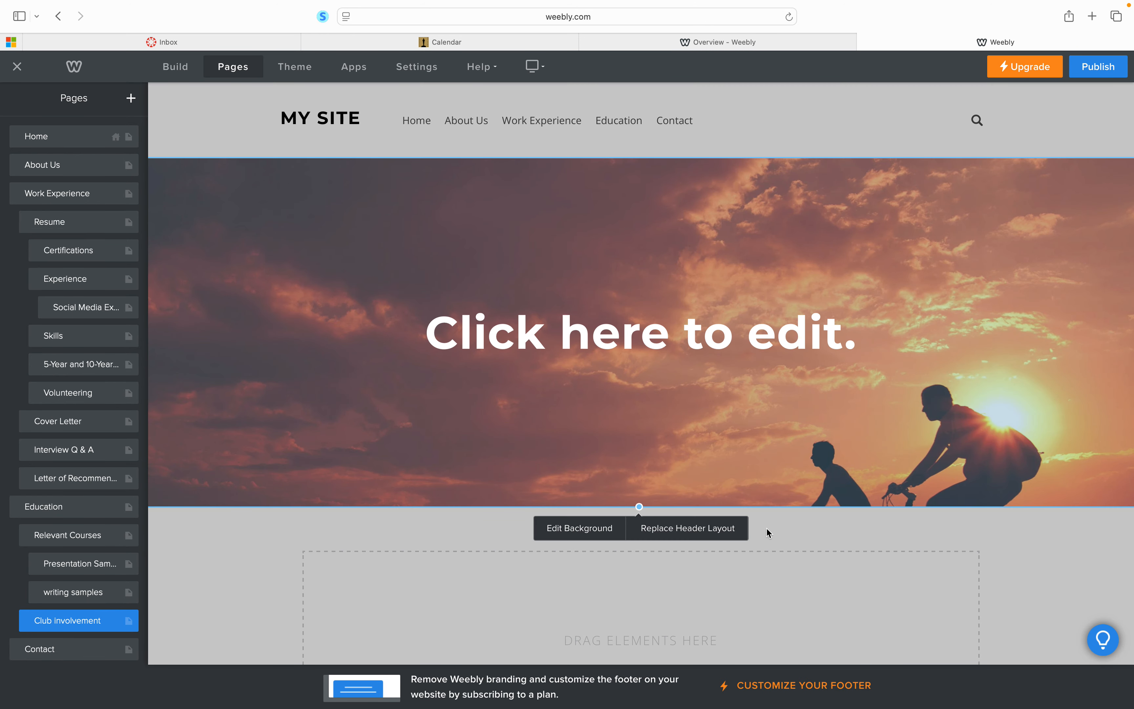
pyautogui.click(585, 534)
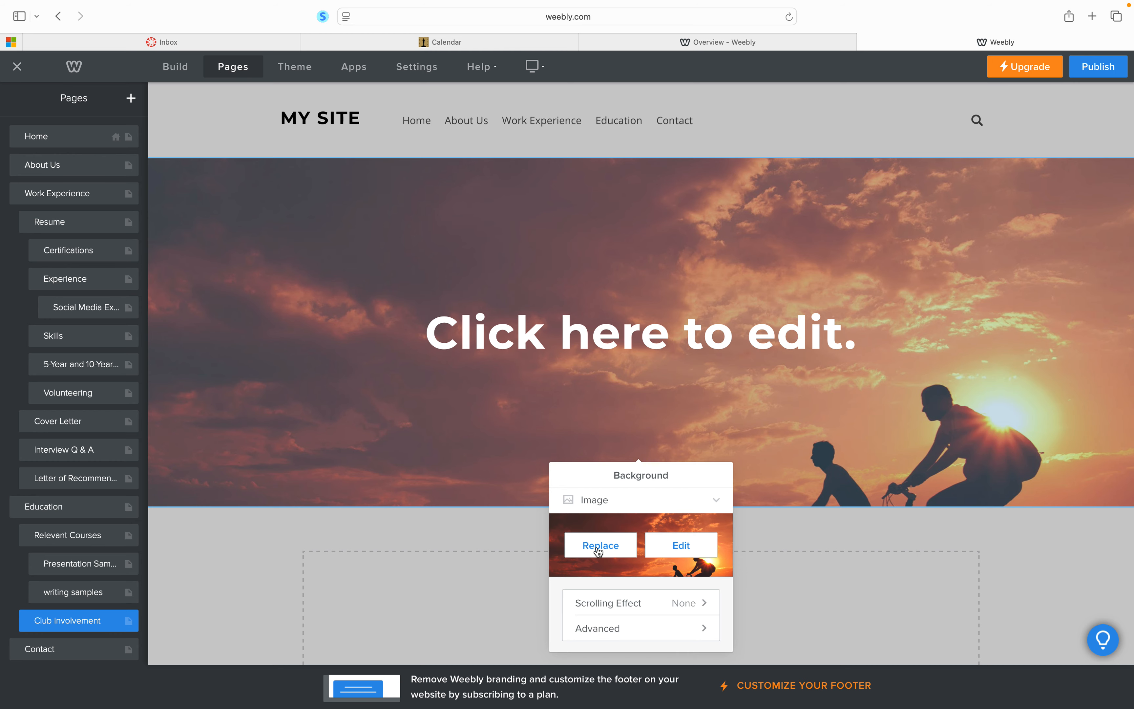
pyautogui.click(600, 546)
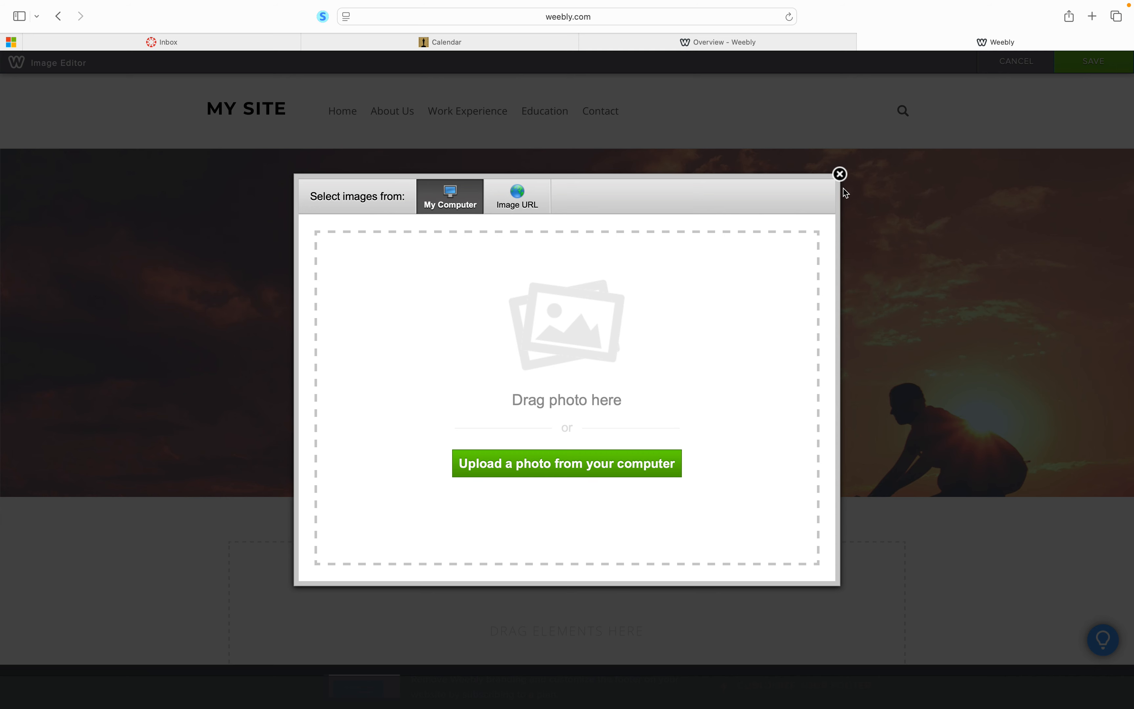
pyautogui.click(839, 175)
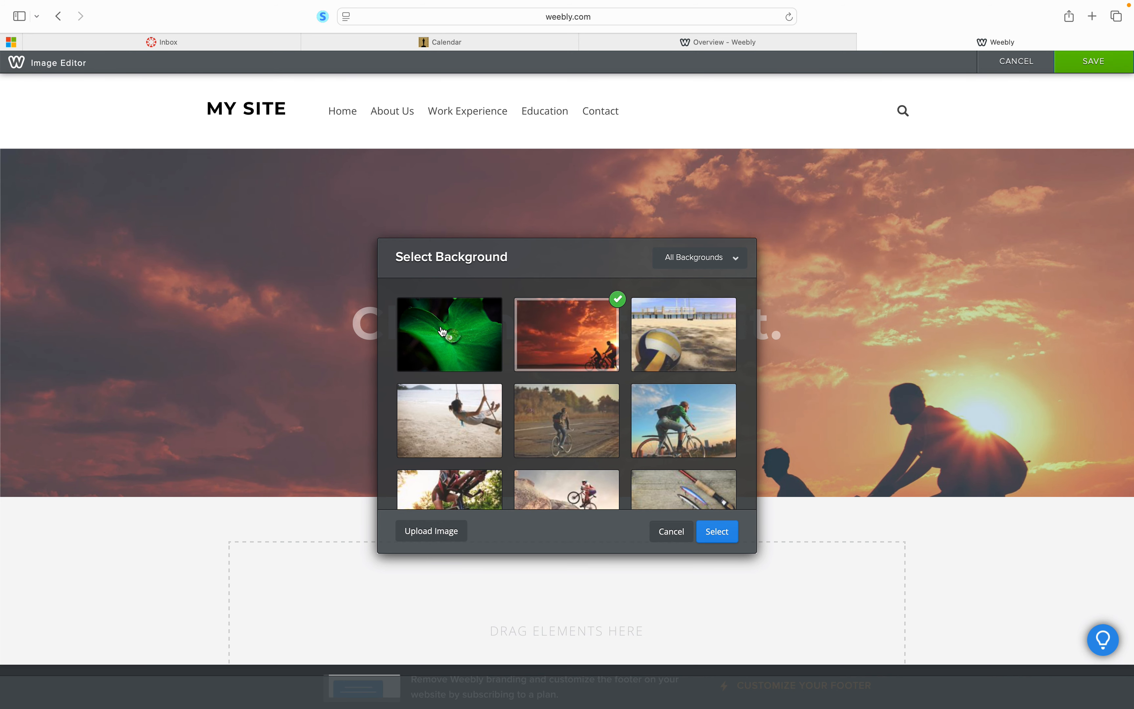
# Step: Preview the stock rowing photo and the smiling office team photo as the header background
pyautogui.scroll(-1, 668, 412)
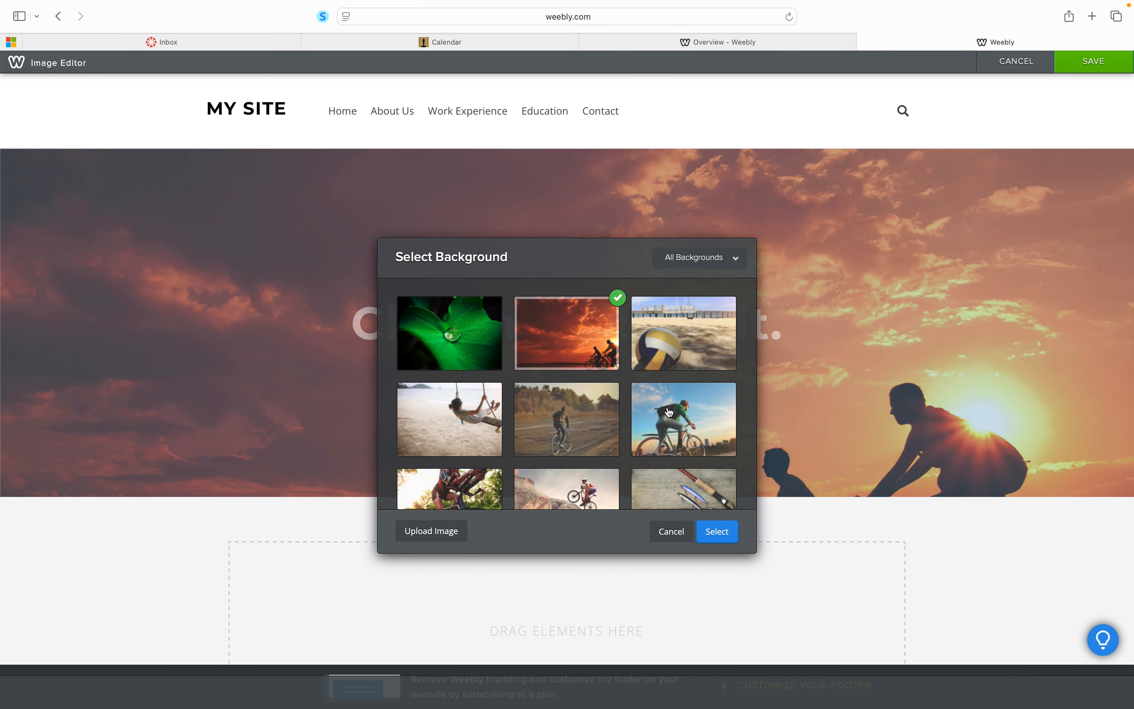
pyautogui.scroll(-15, 668, 411)
pyautogui.scroll(-2, 669, 411)
pyautogui.click(668, 411)
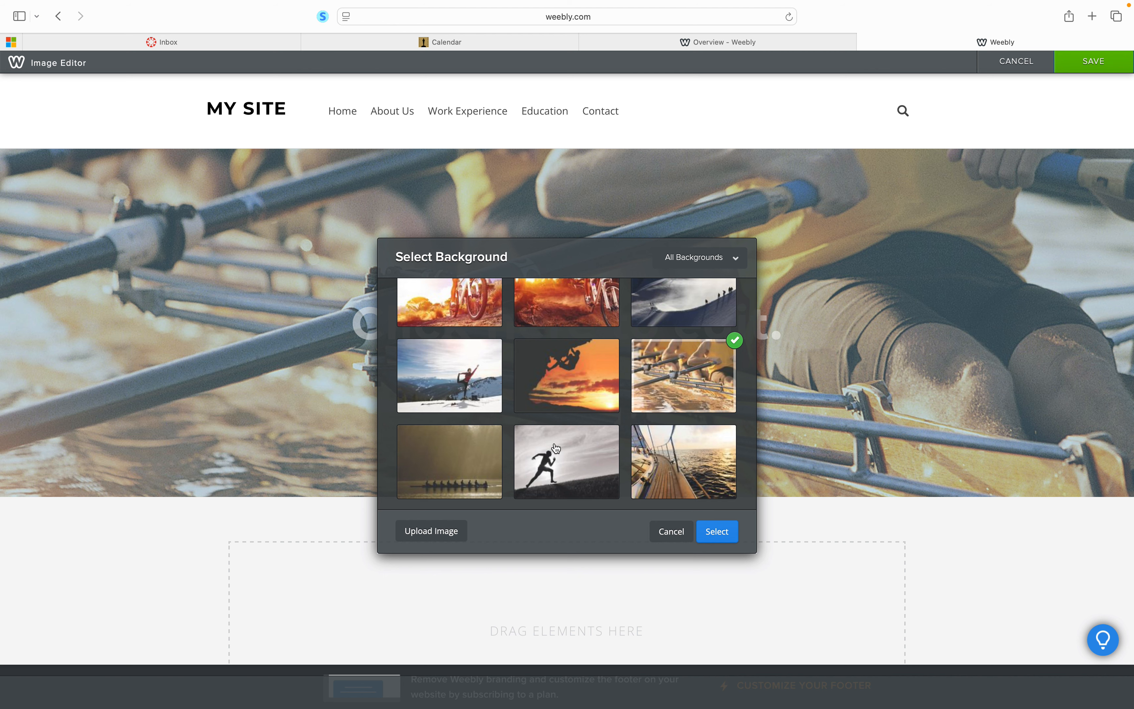
pyautogui.scroll(-10, 555, 449)
pyautogui.scroll(-2, 555, 449)
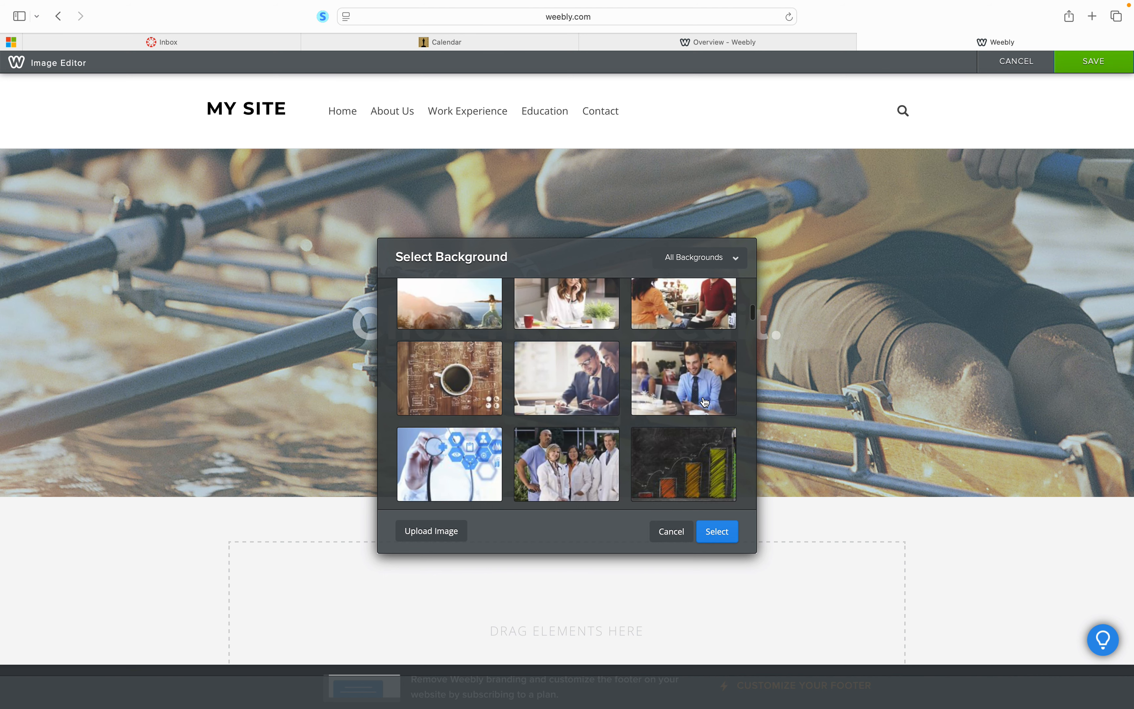
pyautogui.click(695, 395)
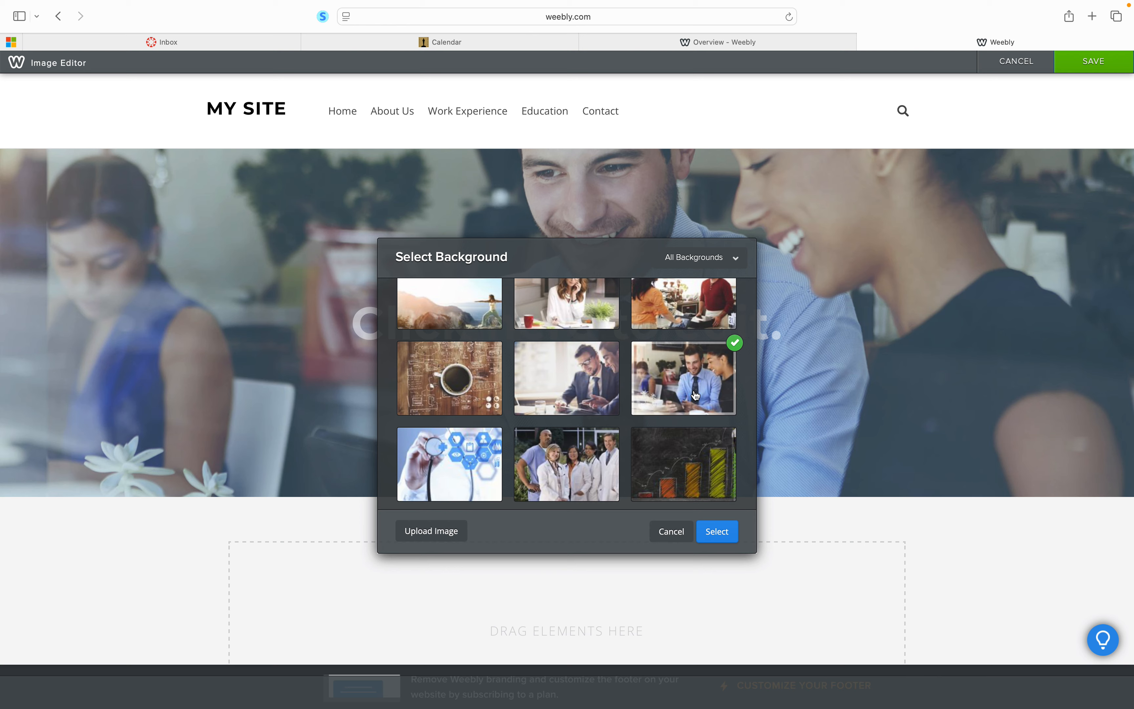
# Step: Preview the city skyline window photo and the handshake silhouette photo as the header background
pyautogui.scroll(2, 693, 394)
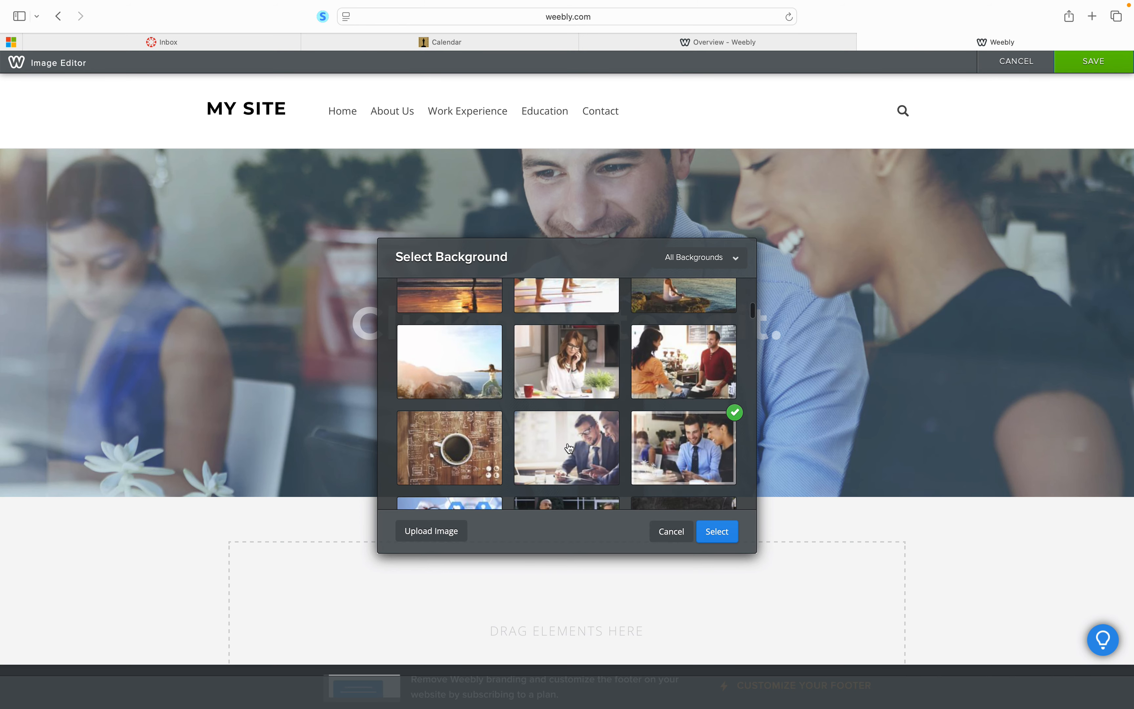
pyautogui.scroll(-5, 569, 448)
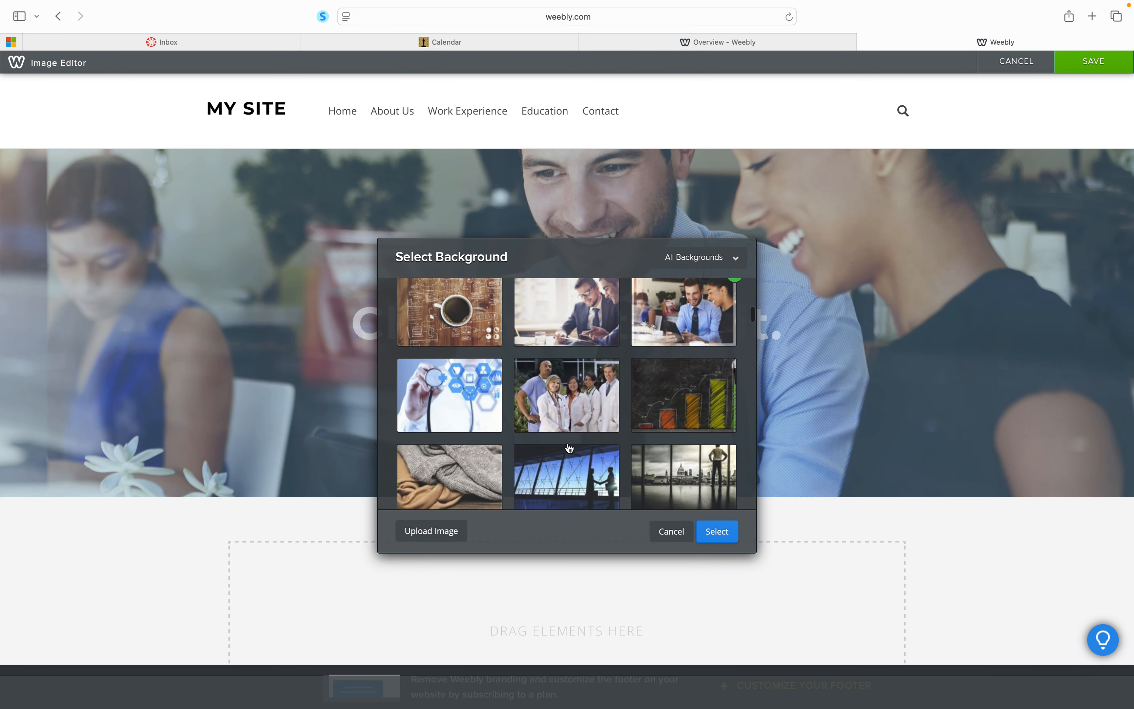
pyautogui.click(677, 410)
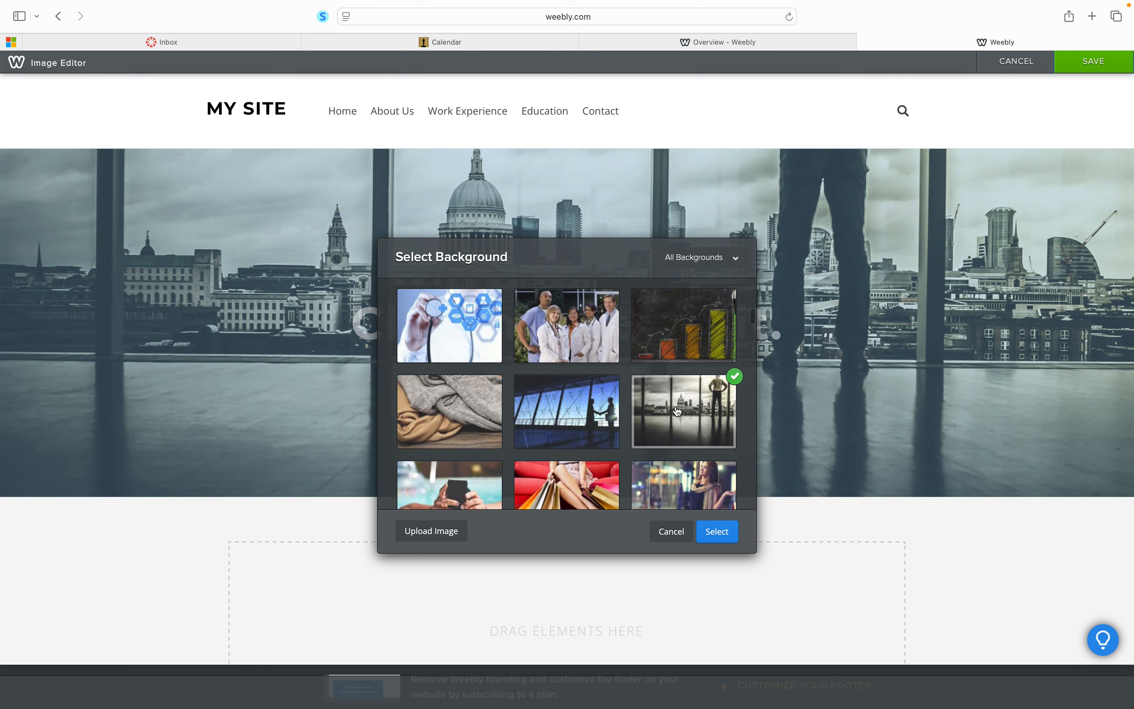
pyautogui.click(543, 417)
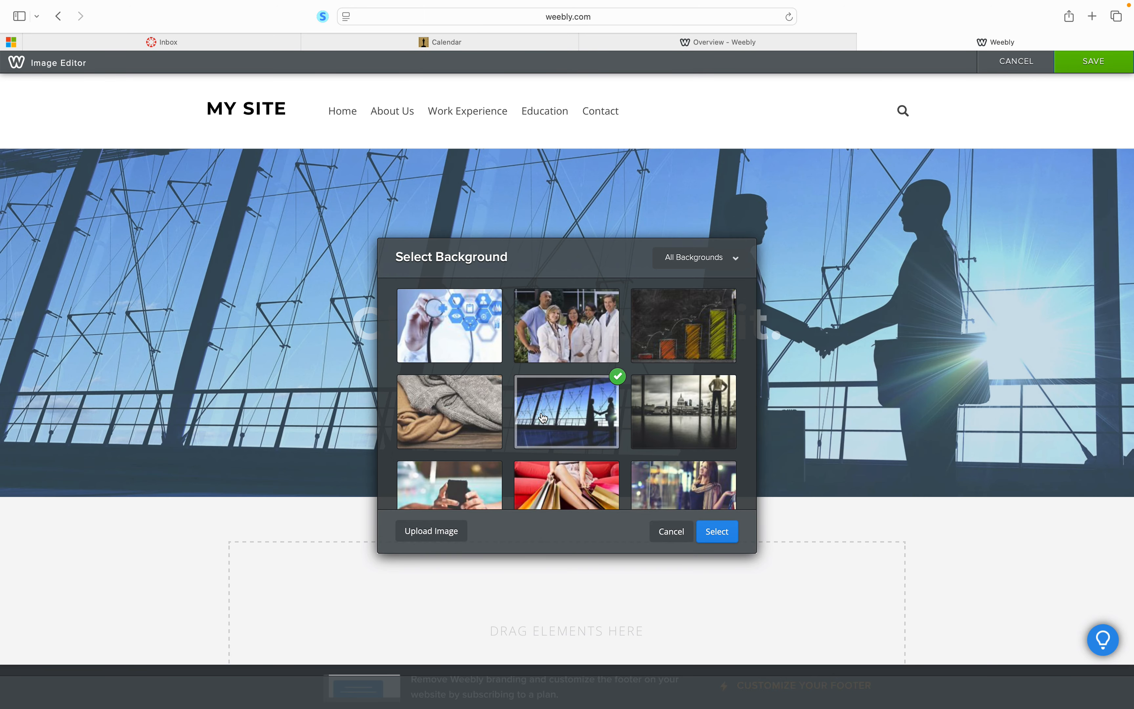
# Step: Look through more stock backgrounds, cancel the background selection, and save and leave the image editor
pyautogui.scroll(-10, 596, 411)
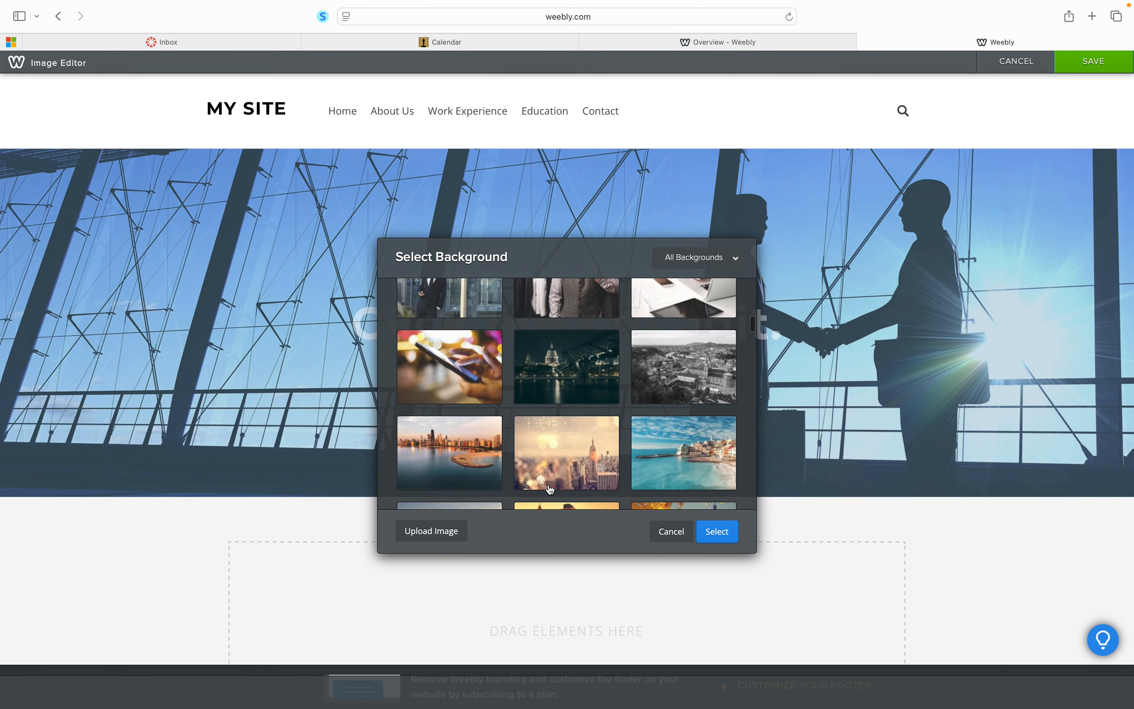
pyautogui.scroll(-10, 594, 411)
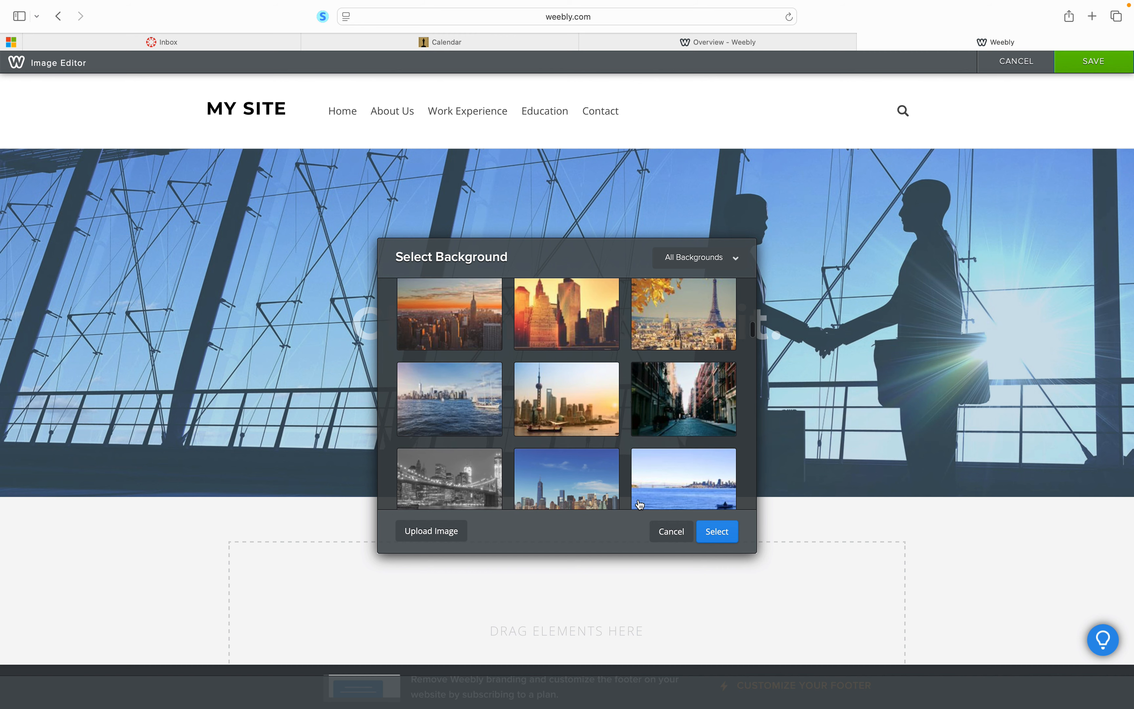
pyautogui.click(673, 531)
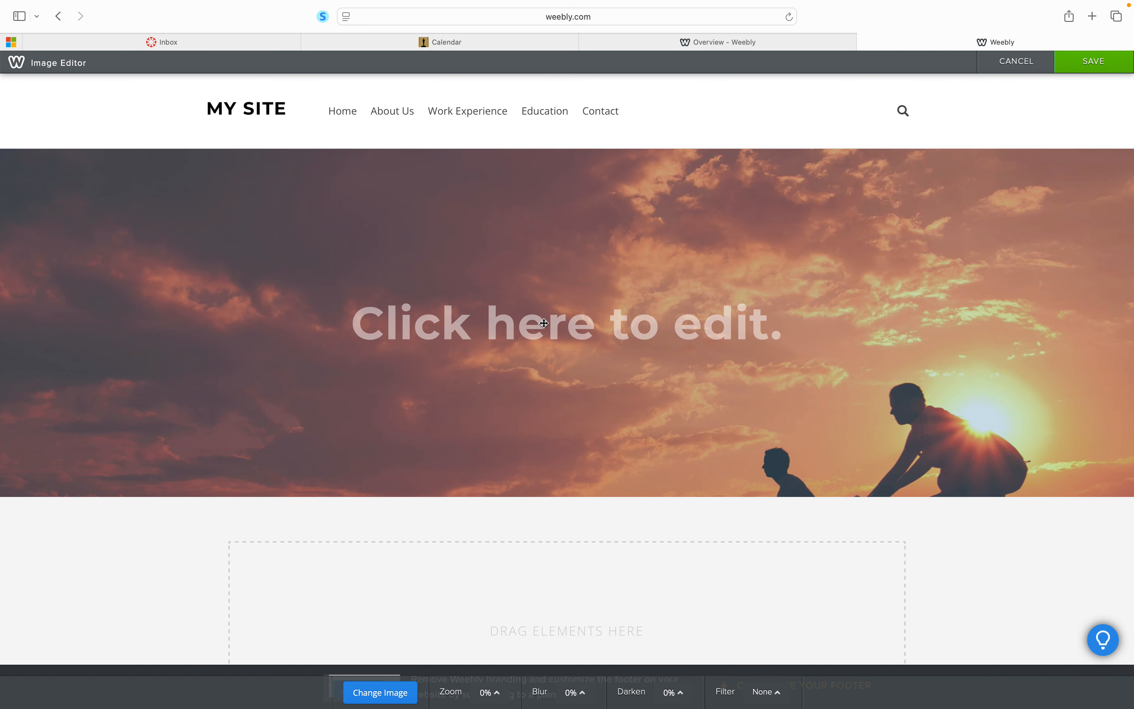
pyautogui.click(1099, 63)
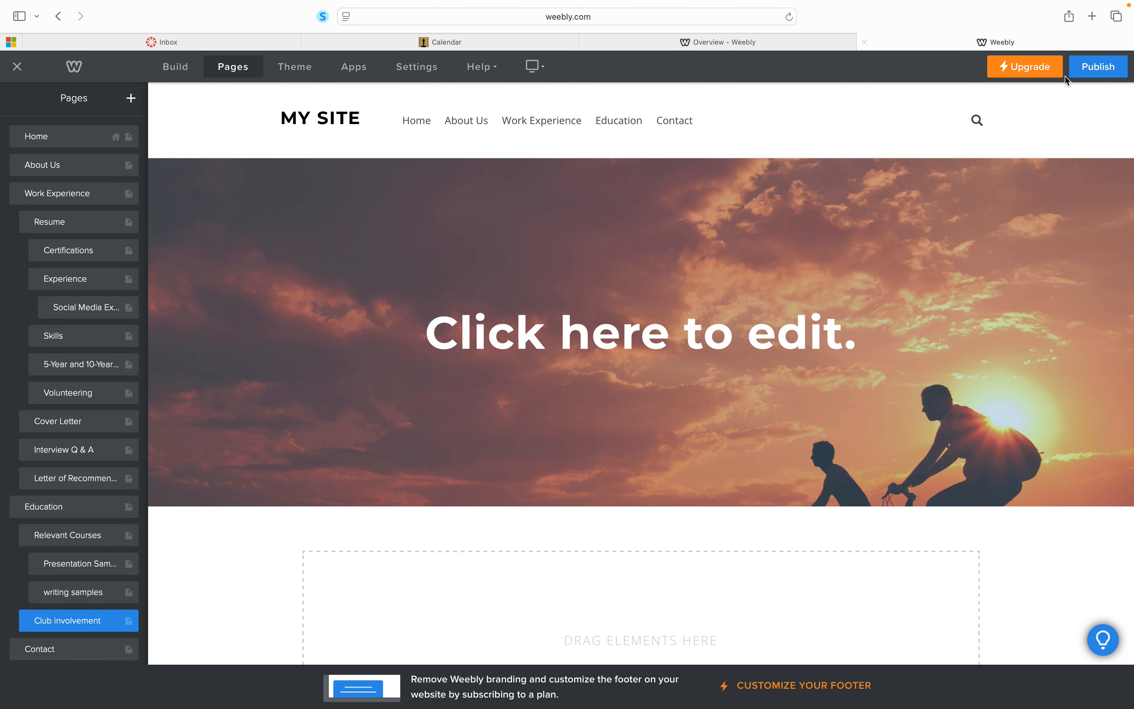
# Step: Publish the website and dismiss the publishing confirmation
pyautogui.click(1103, 67)
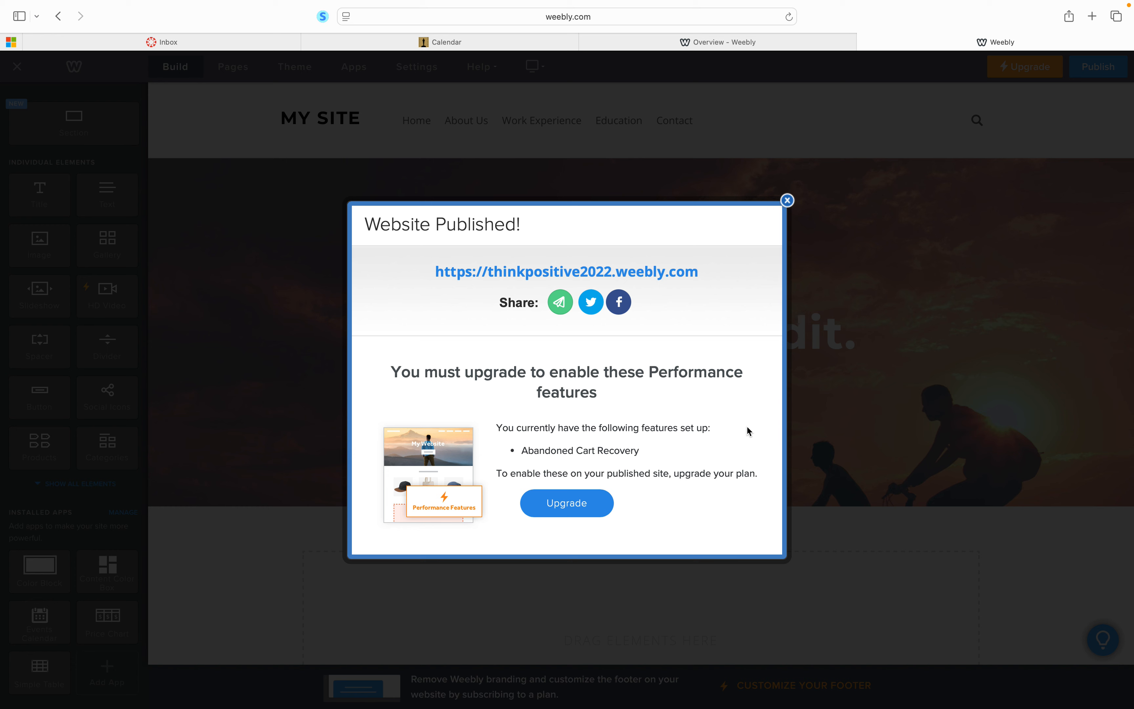
pyautogui.click(787, 200)
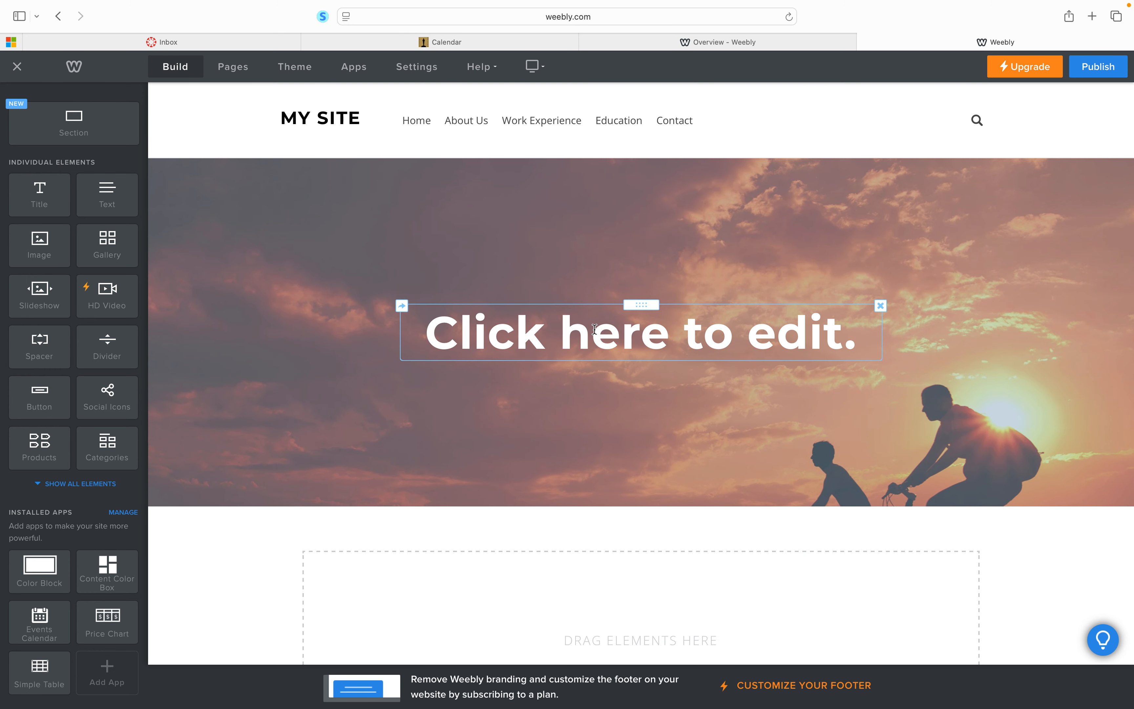
# Step: Replace the placeholder title over the header image with the site owner's full name
pyautogui.click(594, 329)
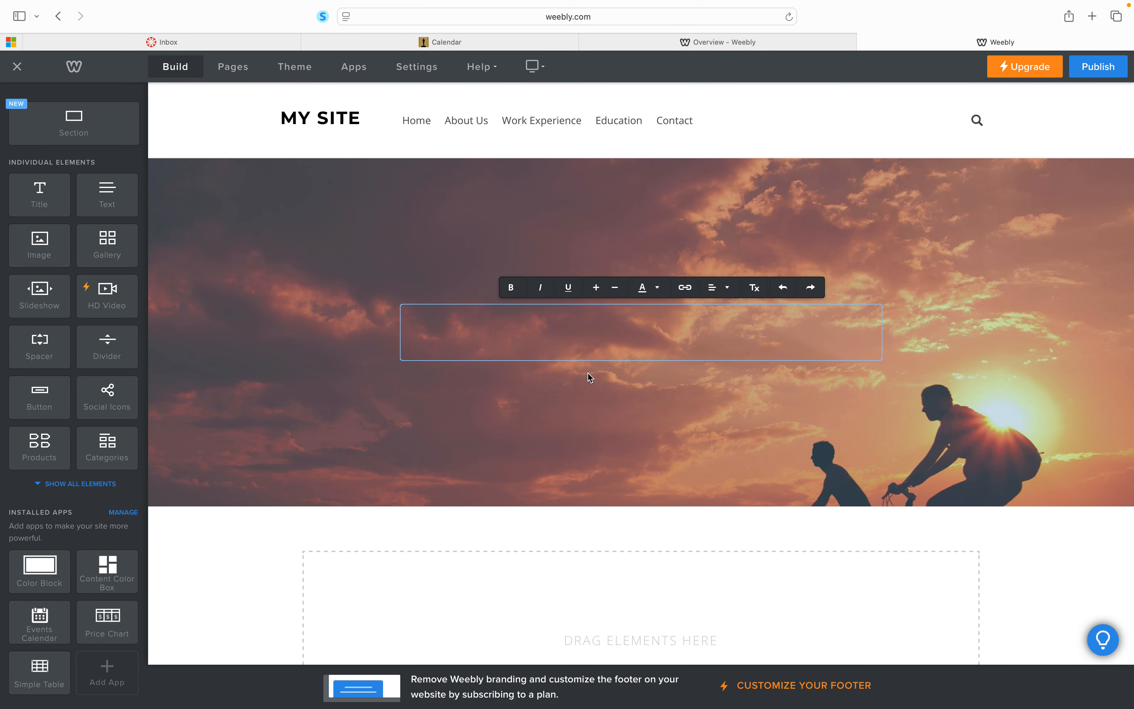
pyautogui.write('Keli Rowley')
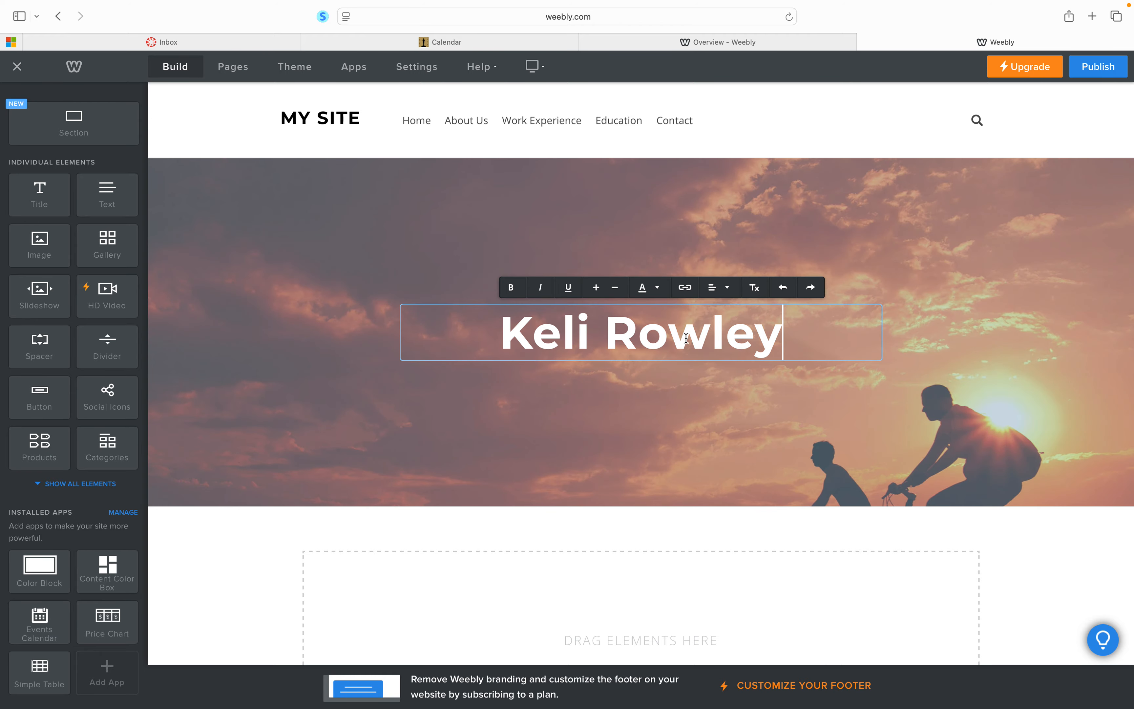
pyautogui.moveTo(789, 344); pyautogui.dragTo(513, 330)
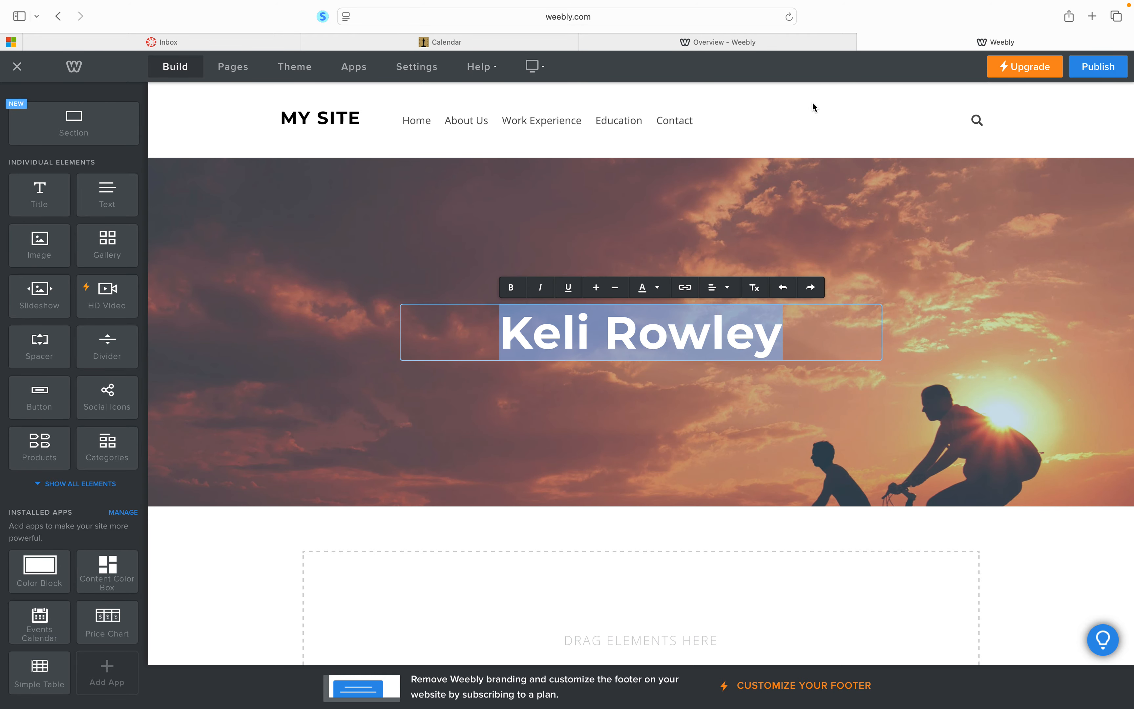
pyautogui.click(813, 107)
# Step: Append "Professional Webfolio" to the header title and put it on a second line below the name
pyautogui.click(705, 348)
pyautogui.click(786, 341)
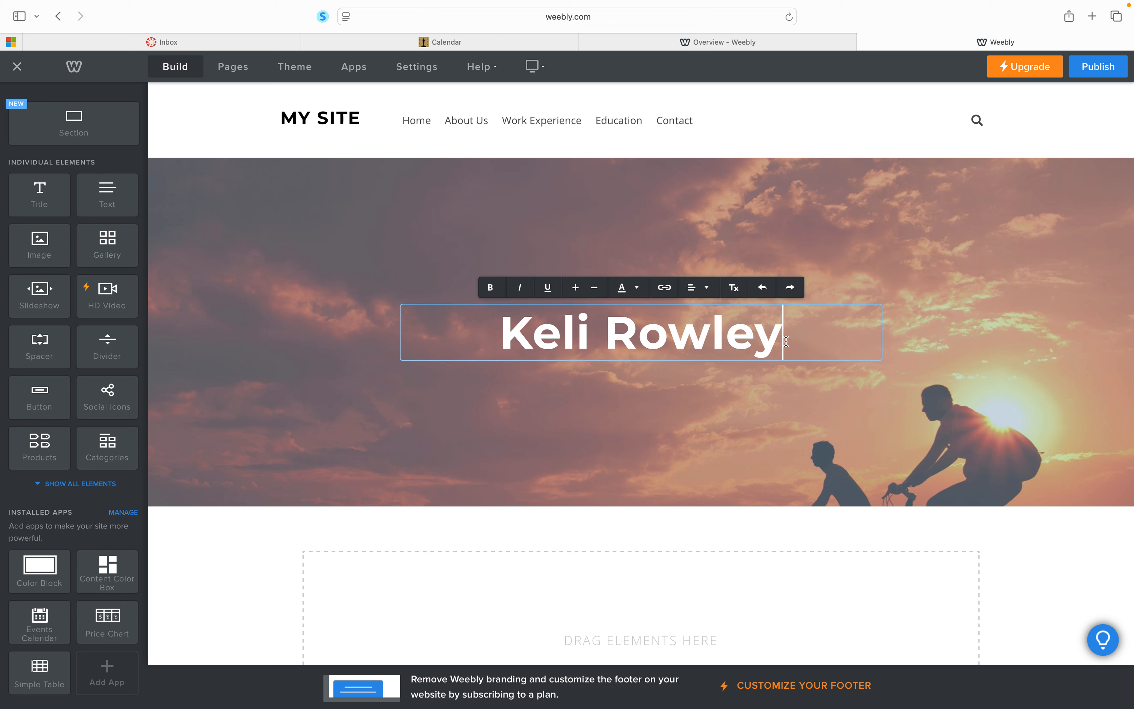
pyautogui.write('Professional')
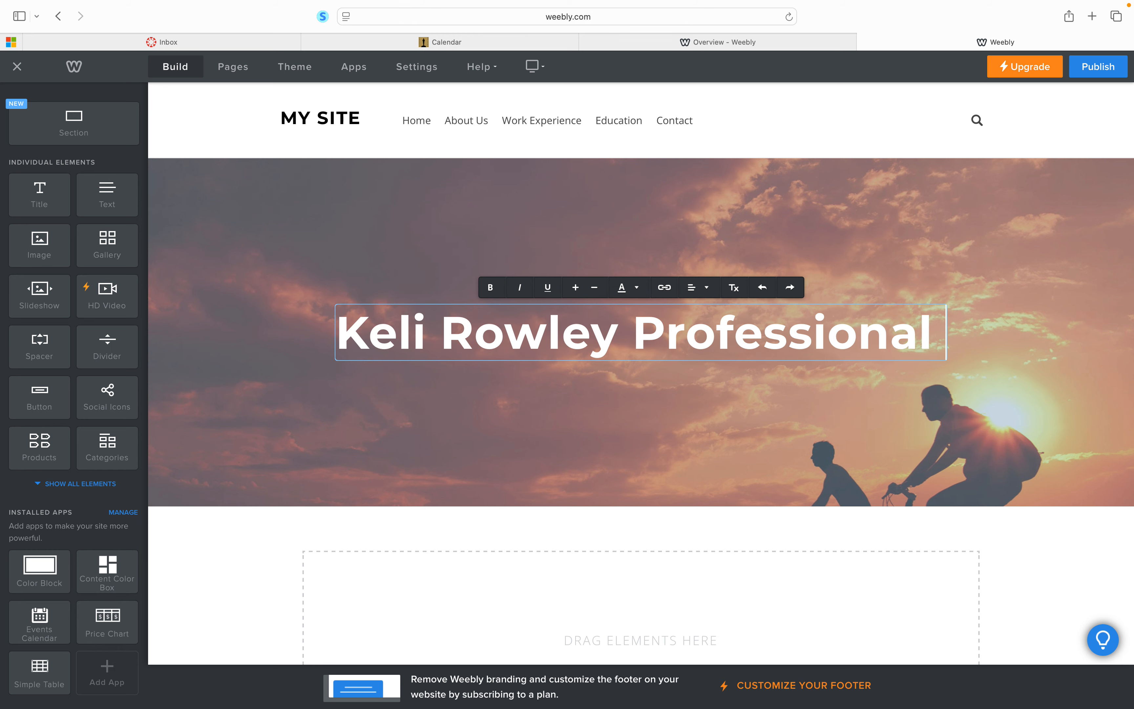
pyautogui.write(' Webfolio')
pyautogui.click(632, 319)
pyautogui.press('Return')
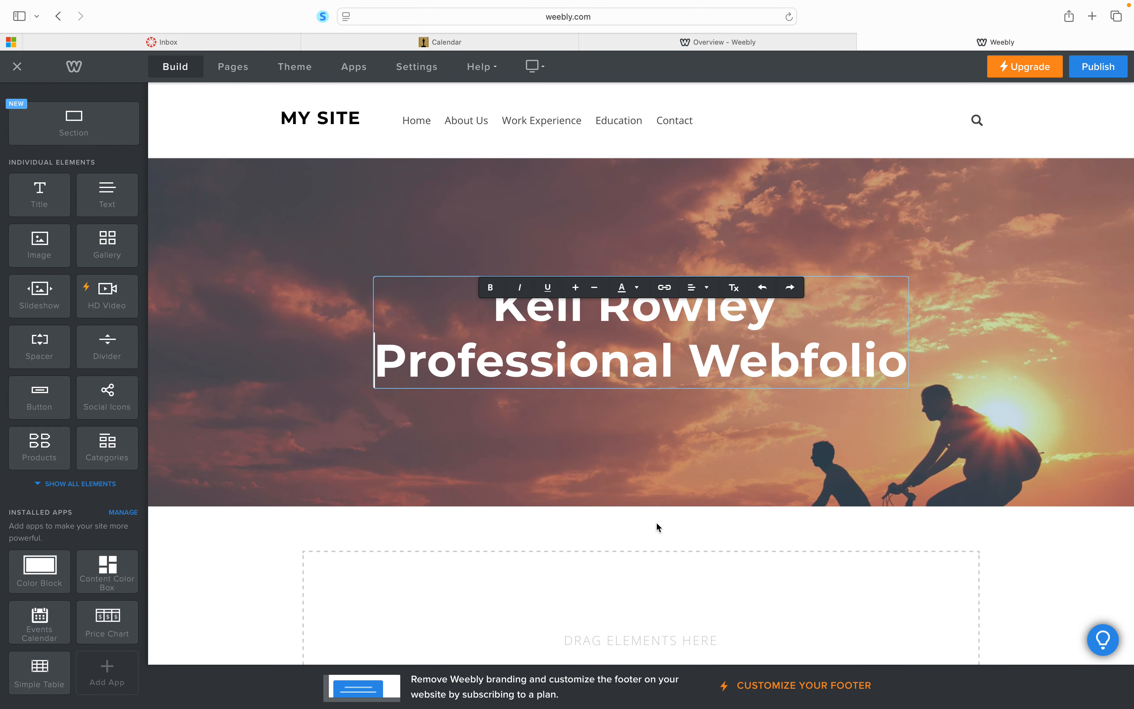
pyautogui.click(655, 522)
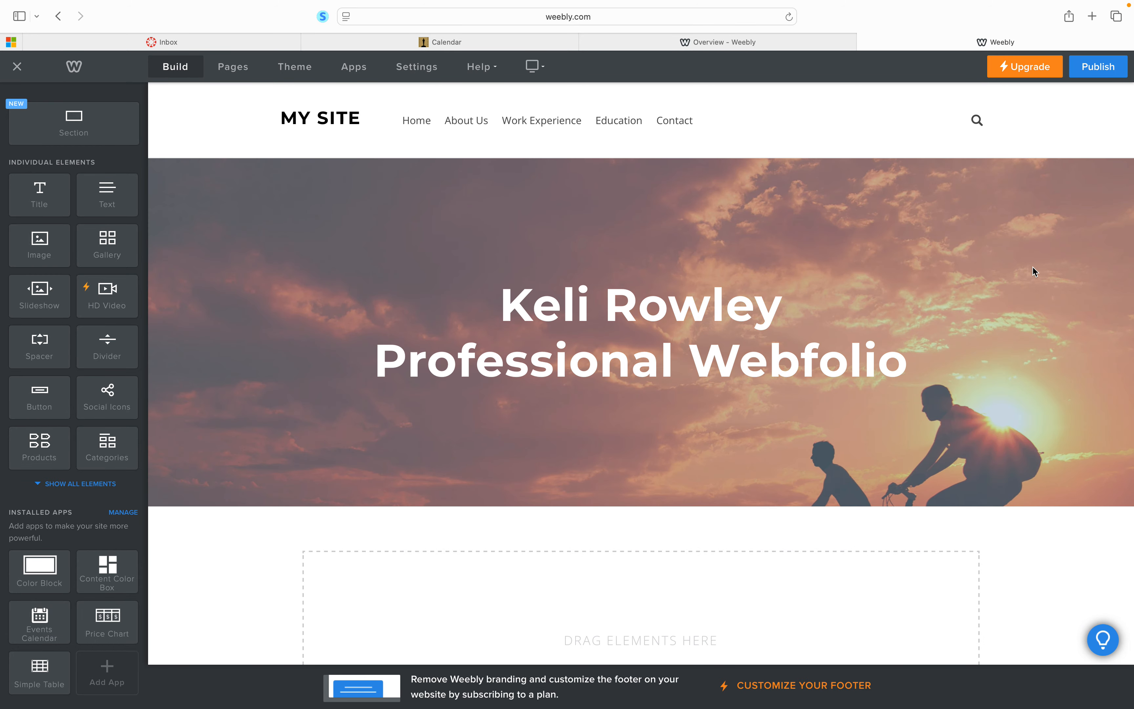
# Step: Add an image element to the empty content area below the header
pyautogui.scroll(-3, 1033, 267)
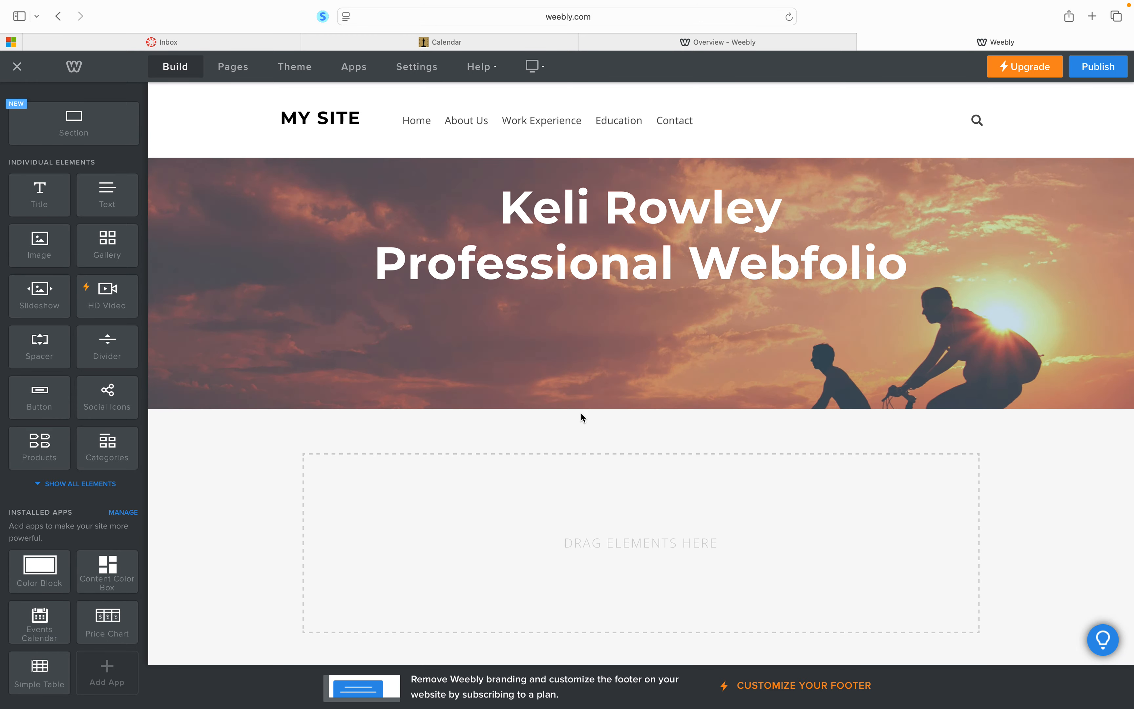
pyautogui.click(623, 544)
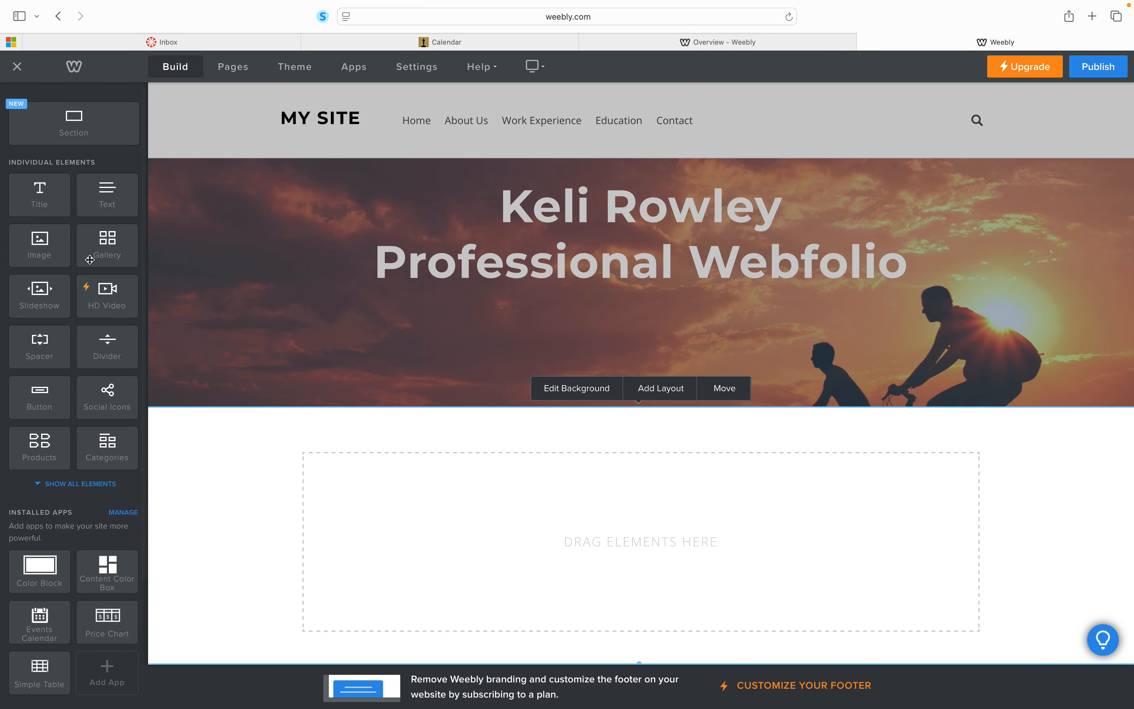
pyautogui.moveTo(39, 248); pyautogui.dragTo(531, 516)
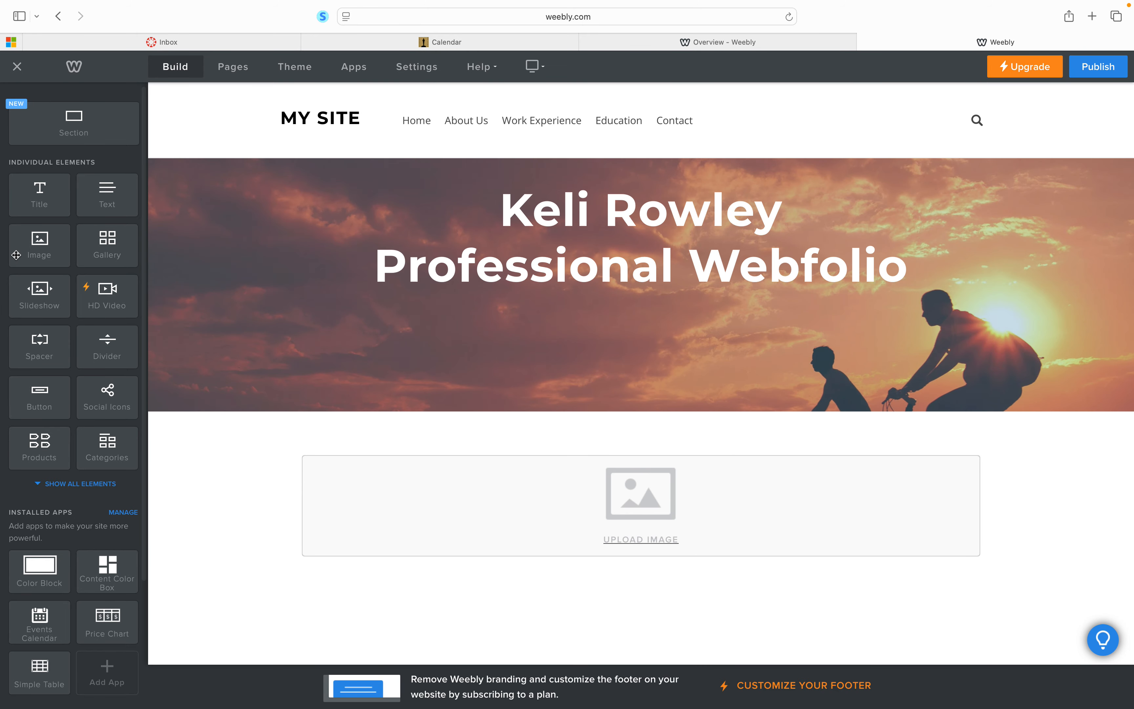
# Step: Add a title element above the image placeholder reading "A little about me"
pyautogui.moveTo(30, 207); pyautogui.dragTo(385, 459)
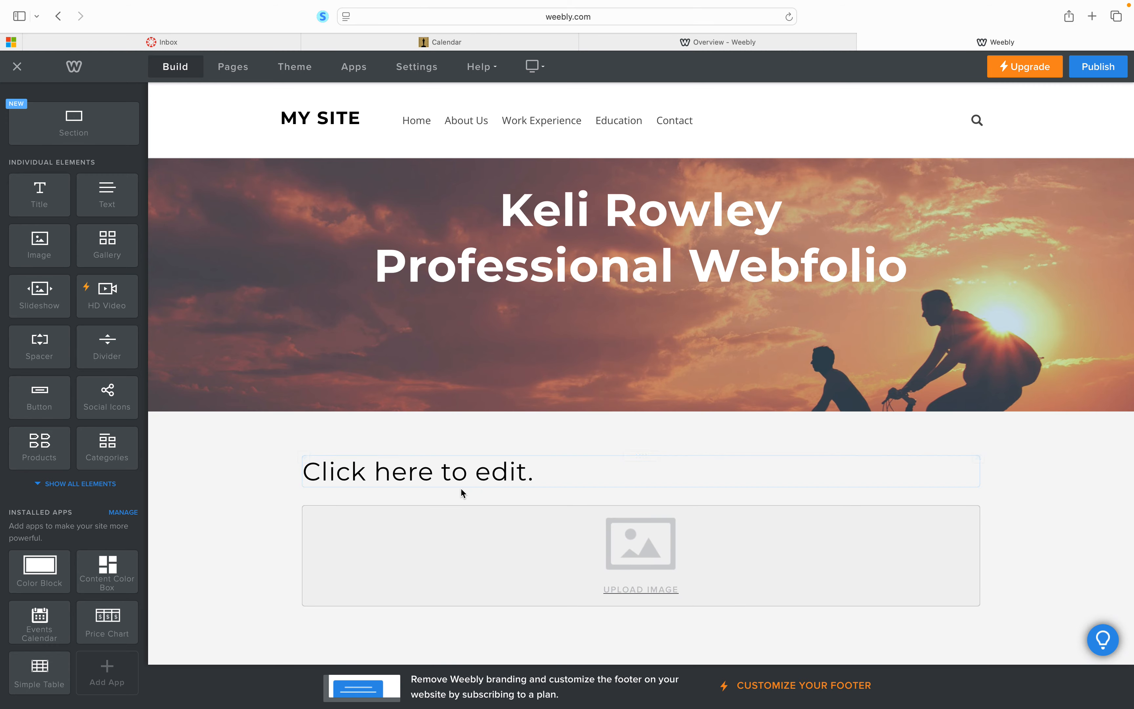
pyautogui.click(409, 476)
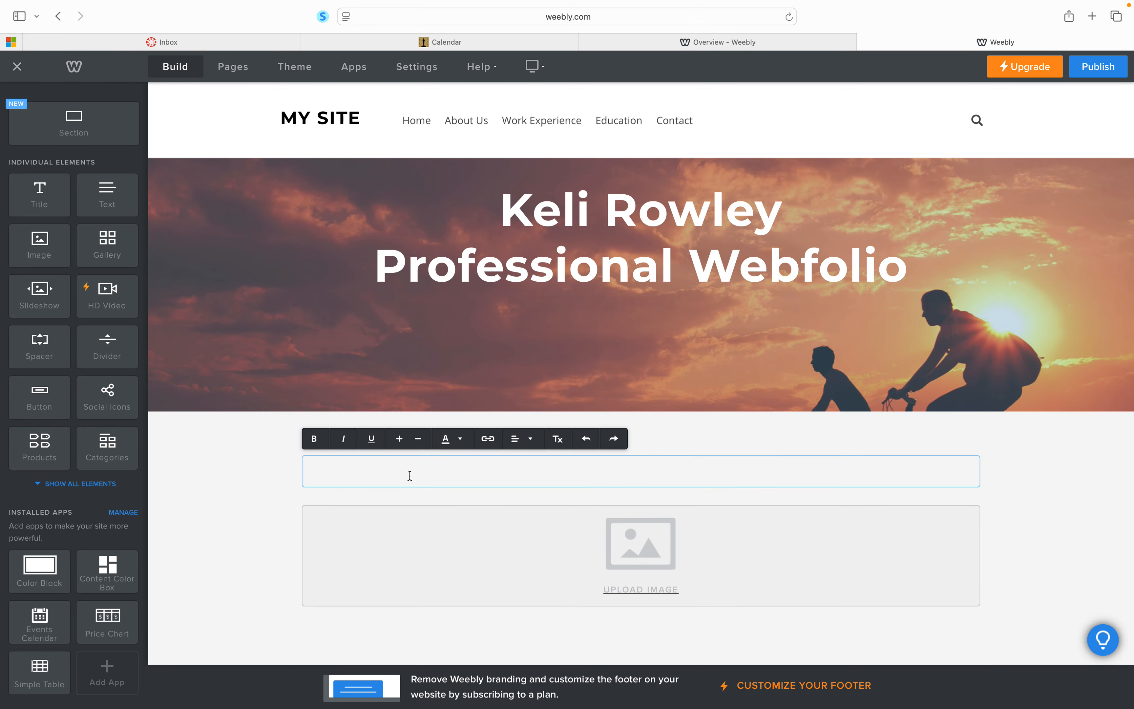
pyautogui.write('A little about m')
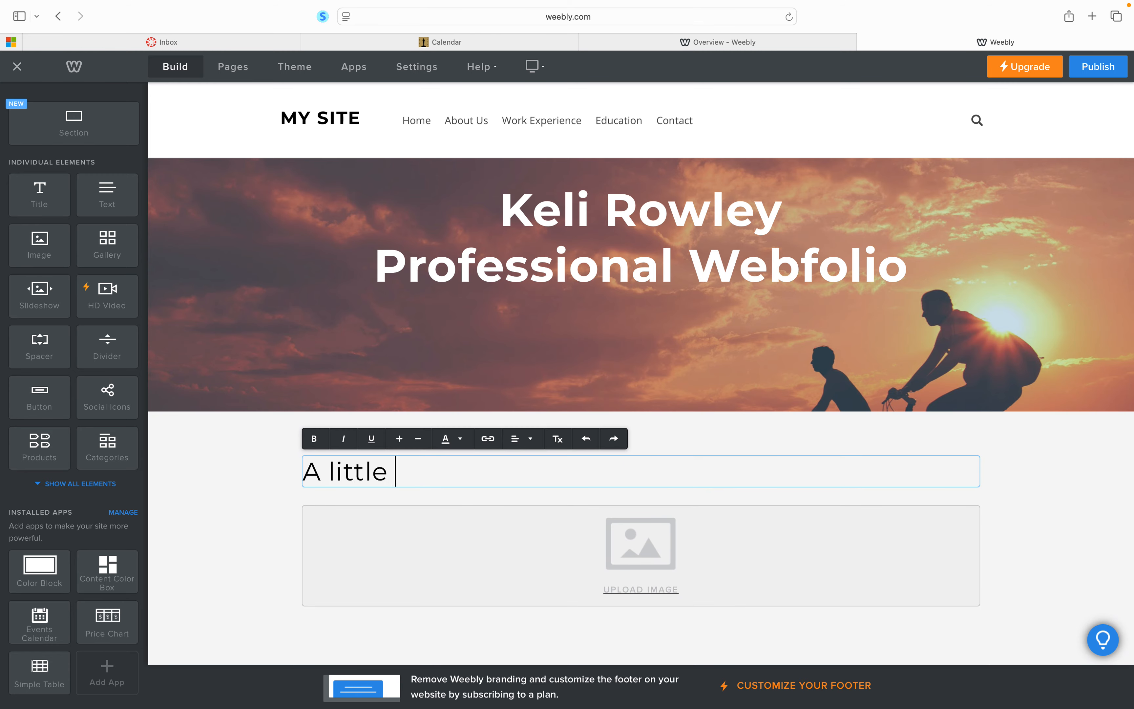
pyautogui.write('e')
pyautogui.press('BackSpace')
pyautogui.write('me')
pyautogui.click(1026, 523)
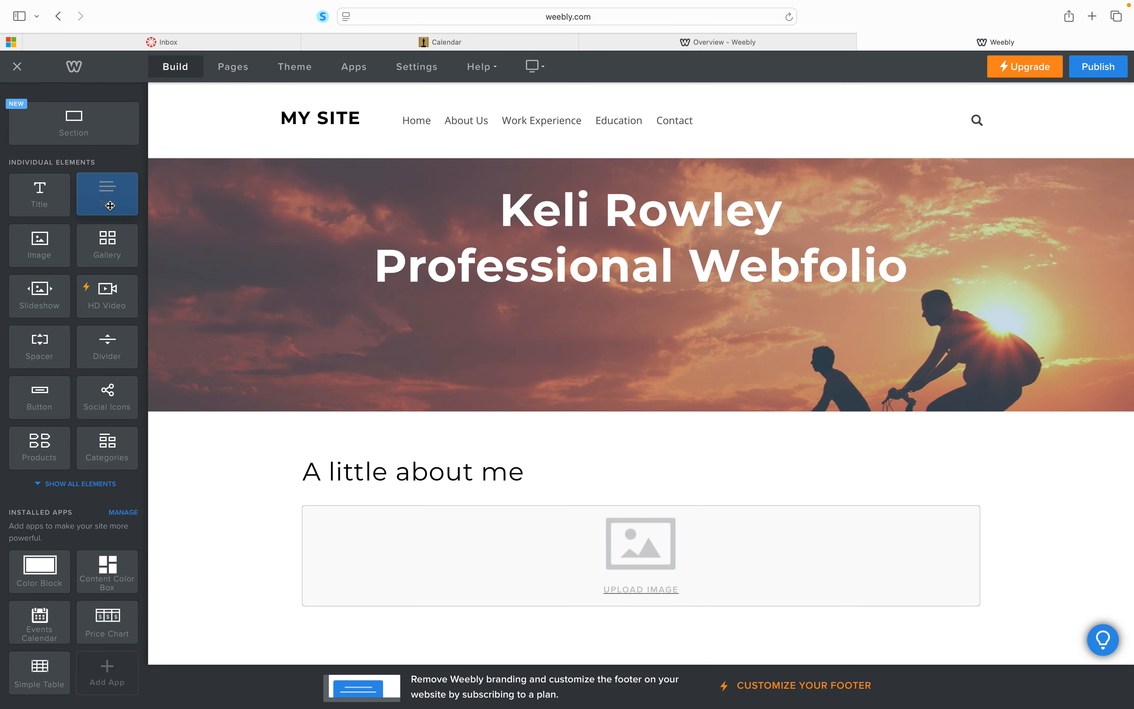
# Step: Add text beside the image placeholder starting "Hello, this is my professional webfolio. Please click on the tabs above to"
pyautogui.moveTo(110, 205); pyautogui.dragTo(695, 568)
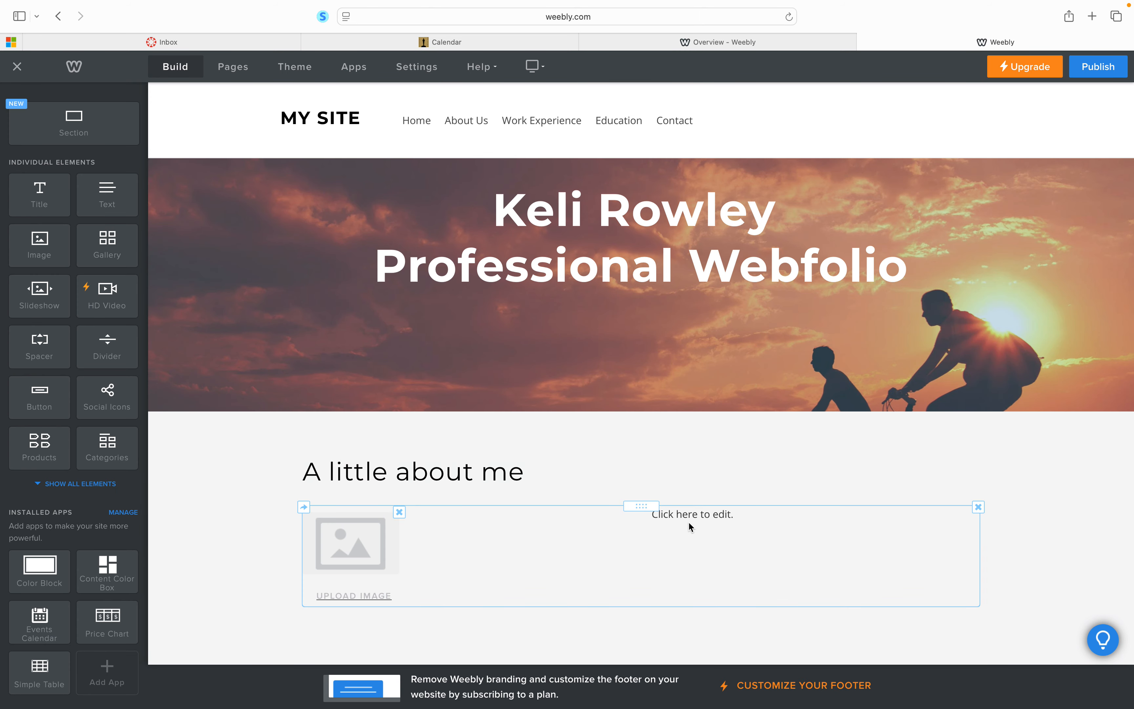
pyautogui.click(703, 524)
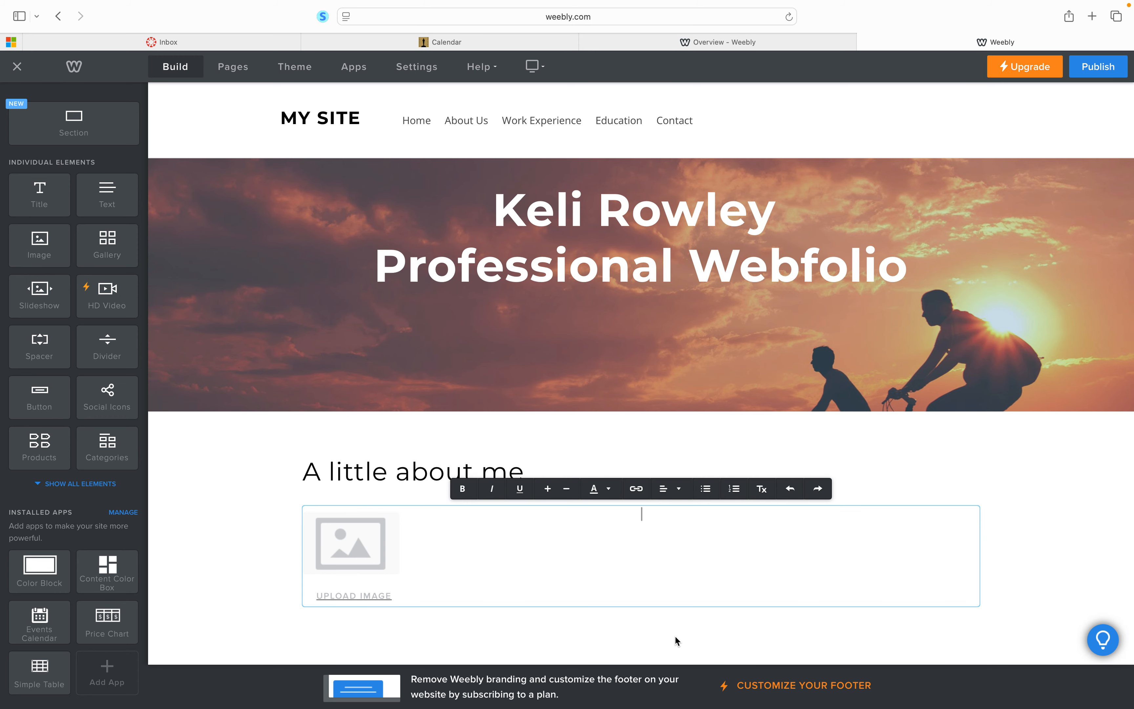
pyautogui.write('Hello, this is my professional webfolio. Plea')
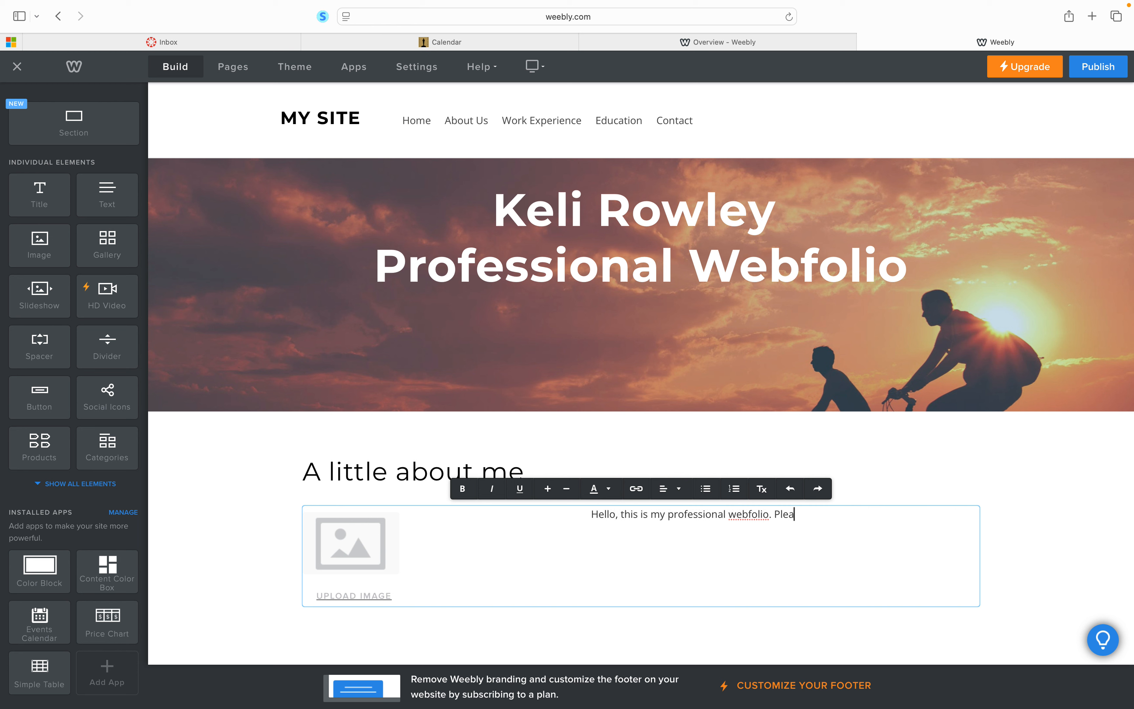
pyautogui.write('se click on the tabs availa')
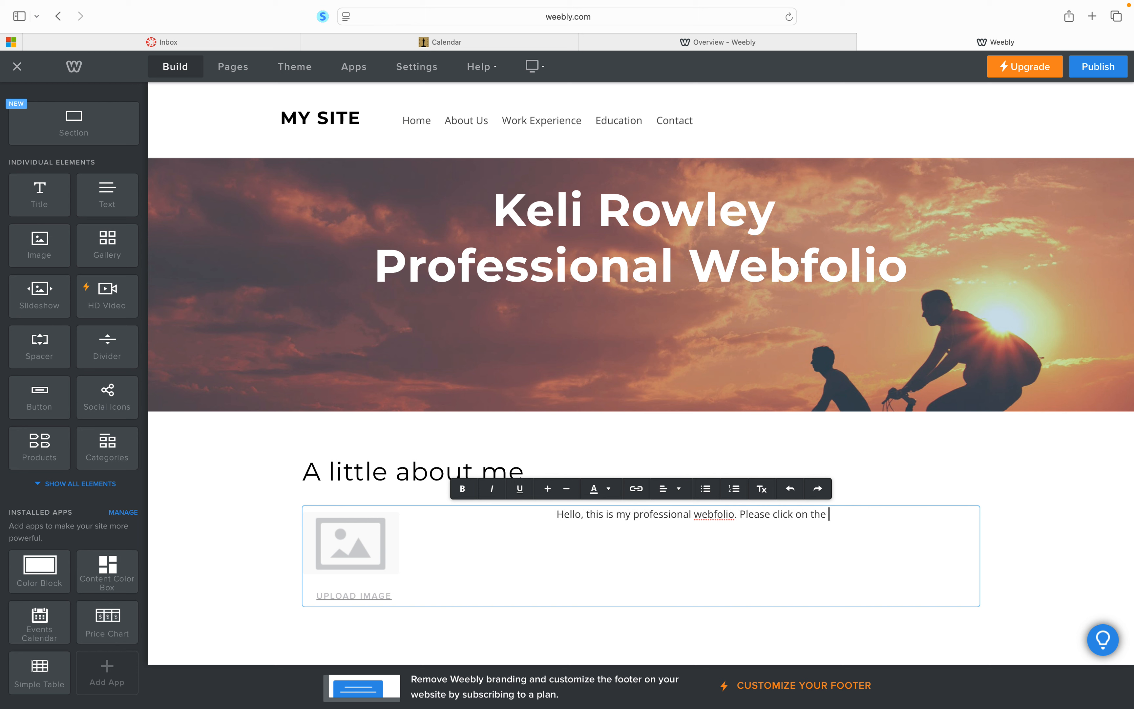
pyautogui.press('BackSpace')
pyautogui.press('BackSpace')
pyautogui.press('BackSpace')
pyautogui.press('BackSpace')
pyautogui.press('BackSpace')
pyautogui.press('BackSpace')
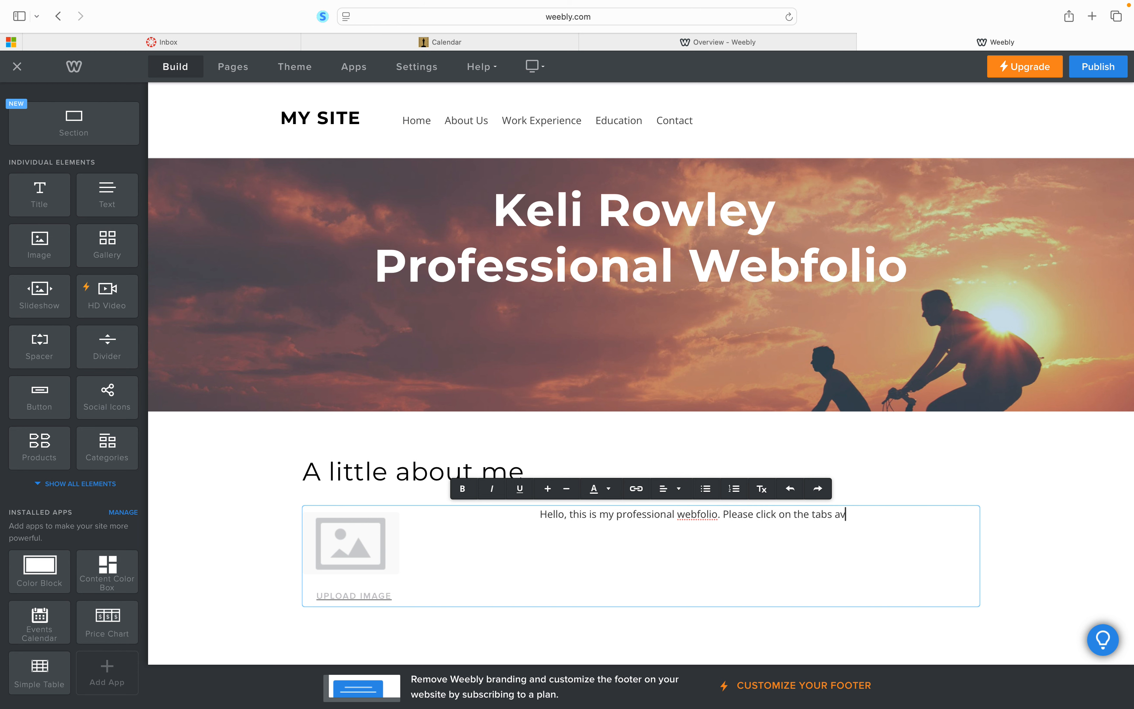
pyautogui.write('above to ')
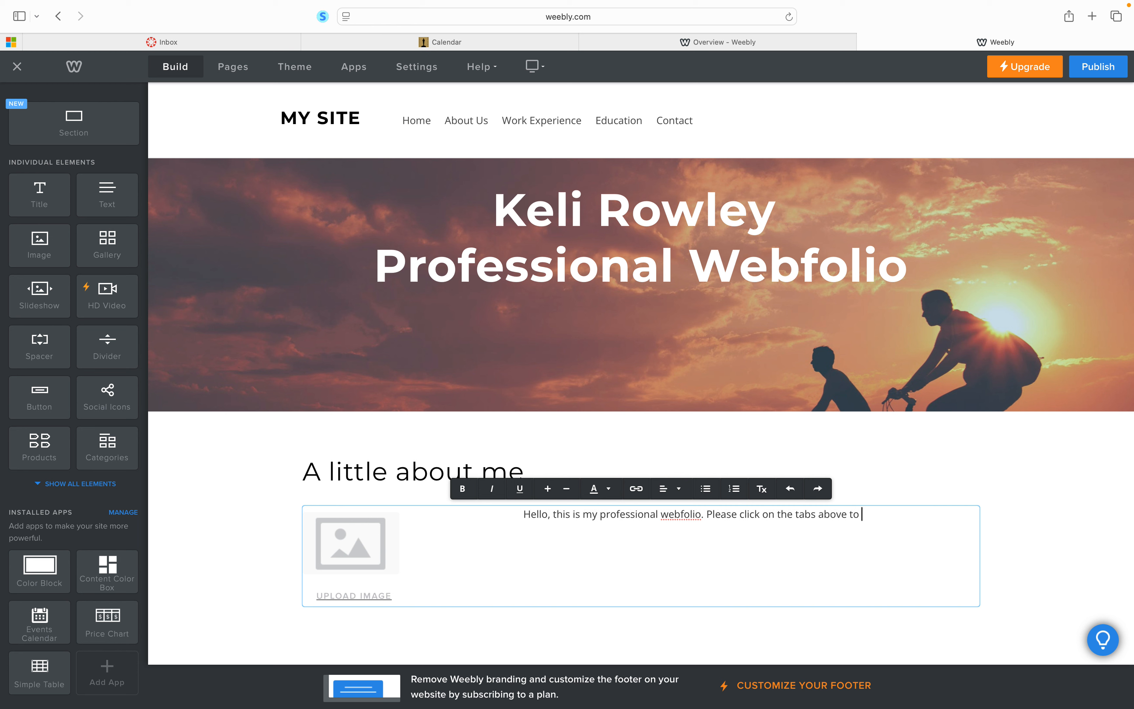
# Step: Complete the introduction paragraph with "learn about my work experience and education, as well as my long-term goals..."
pyautogui.write('learn about my w')
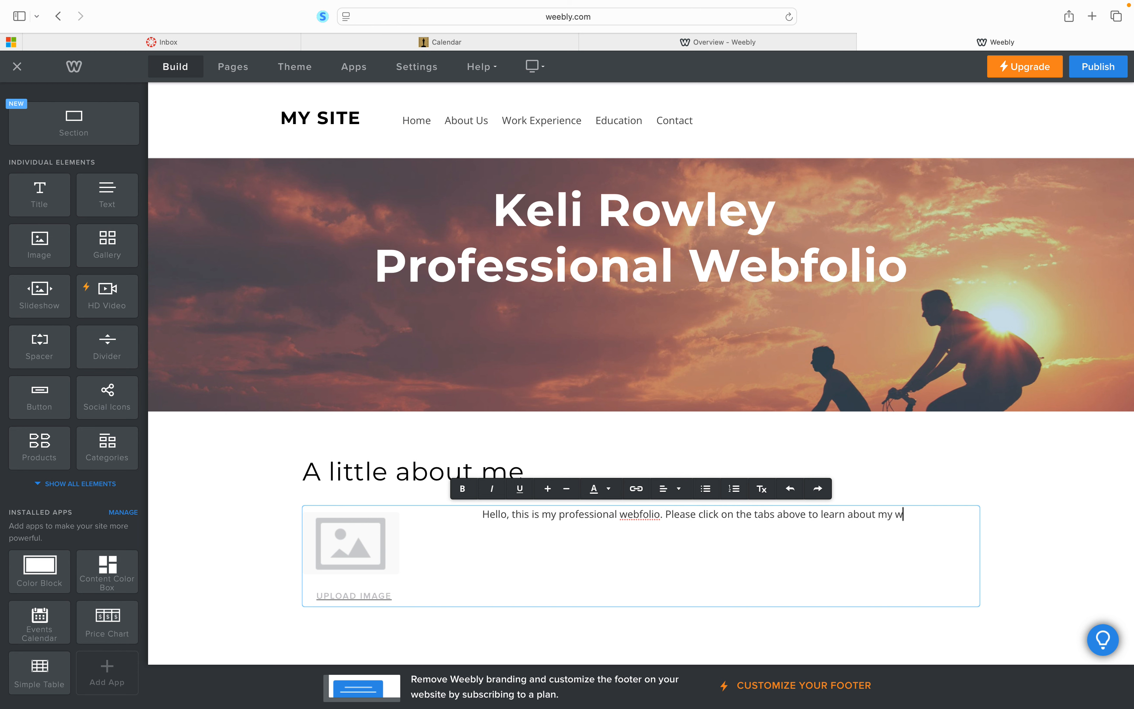
pyautogui.write('ork experience and')
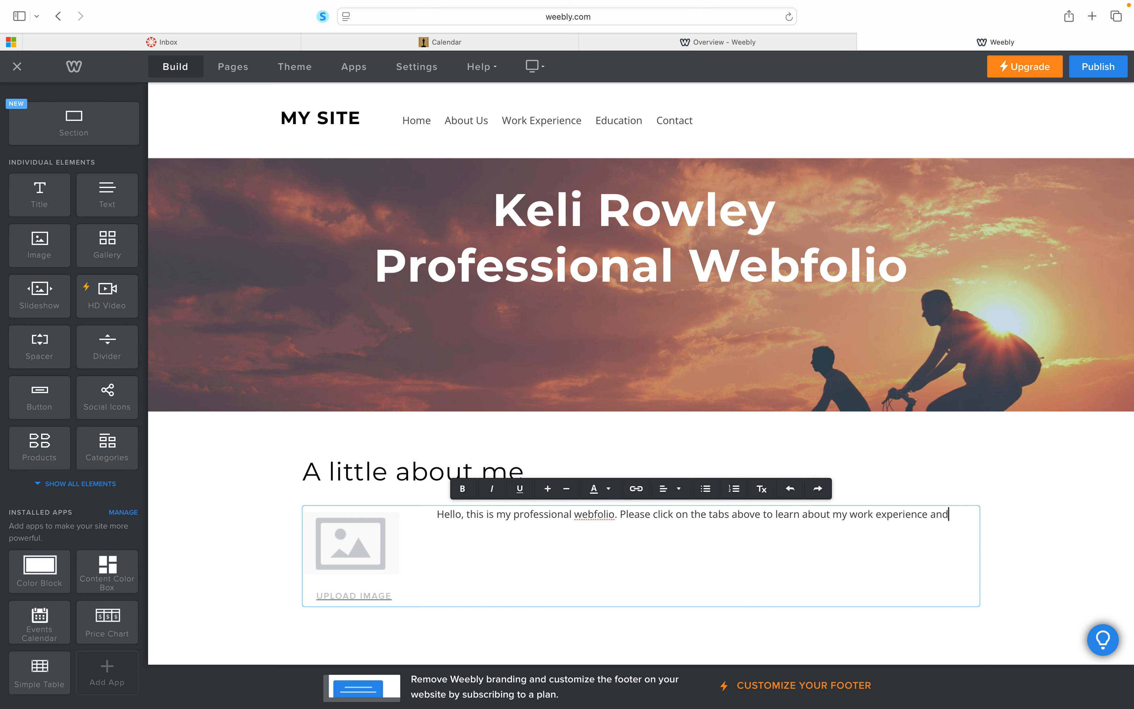
pyautogui.write(' education, as well as my')
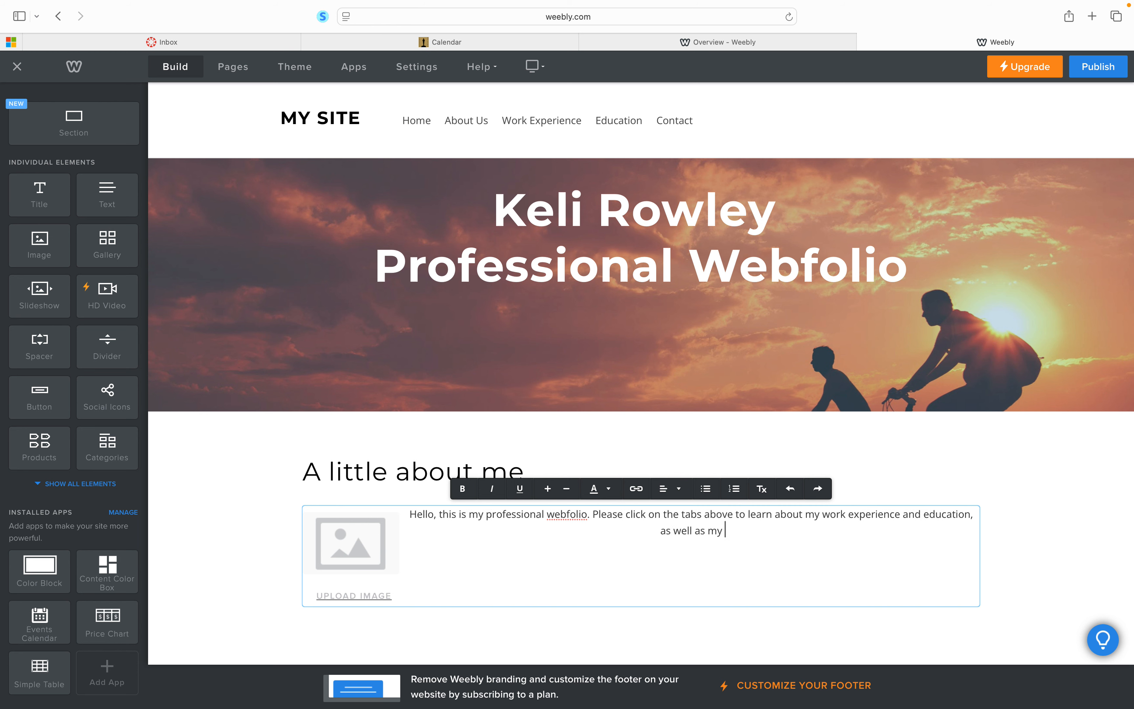
pyautogui.write(' long-term fo')
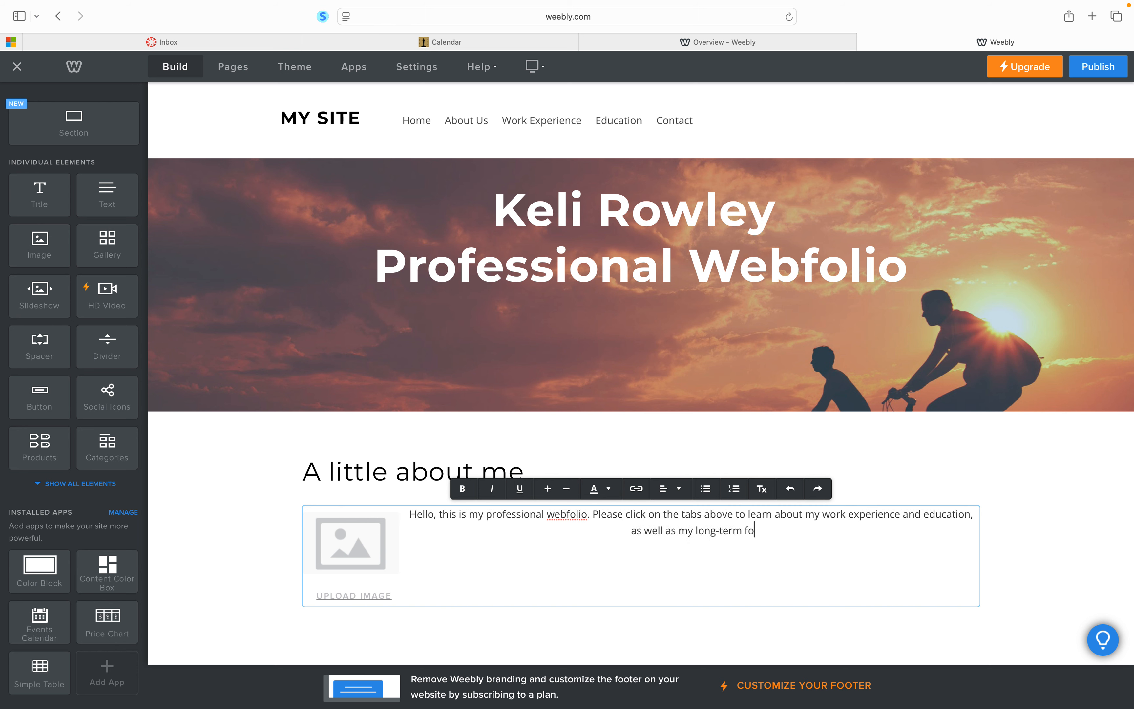
pyautogui.write('als...')
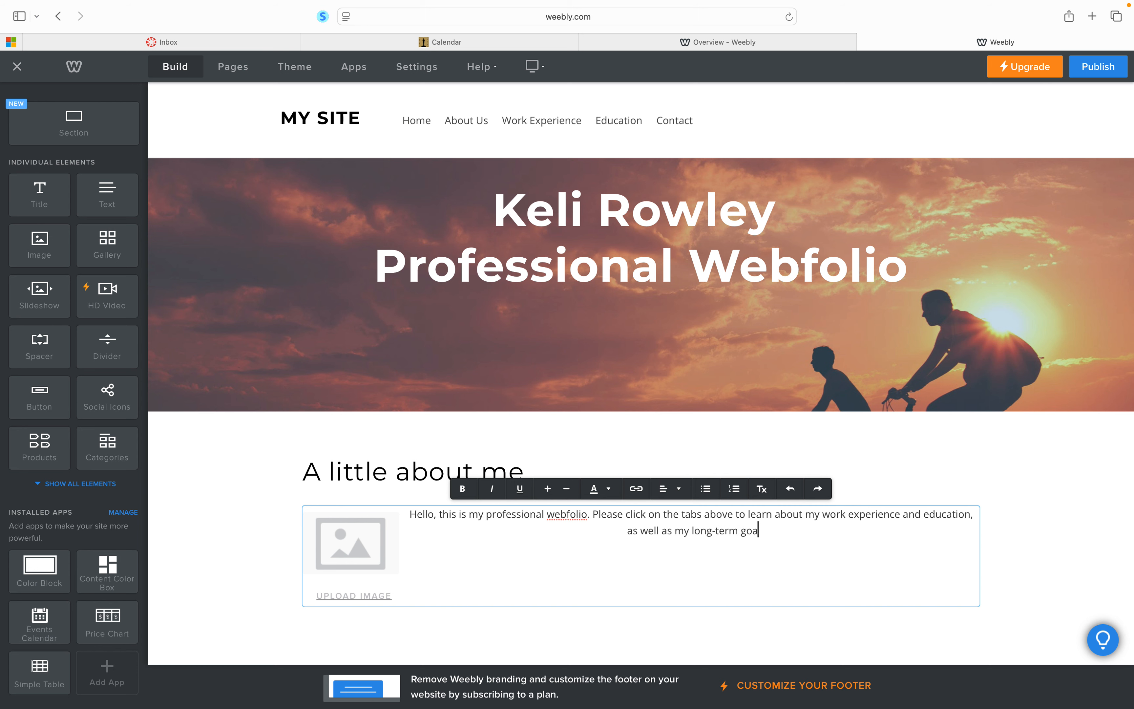
pyautogui.click(1066, 528)
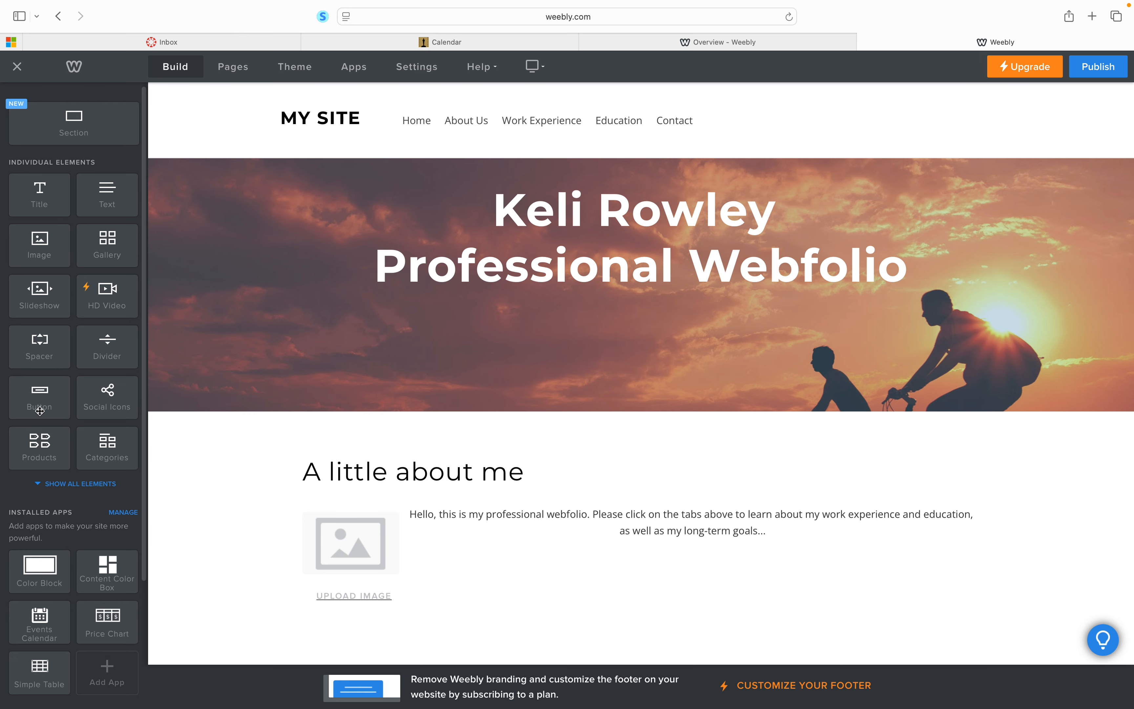
# Step: Add a button below the image placeholder and set its text to "Resume"
pyautogui.scroll(-1, 67, 416)
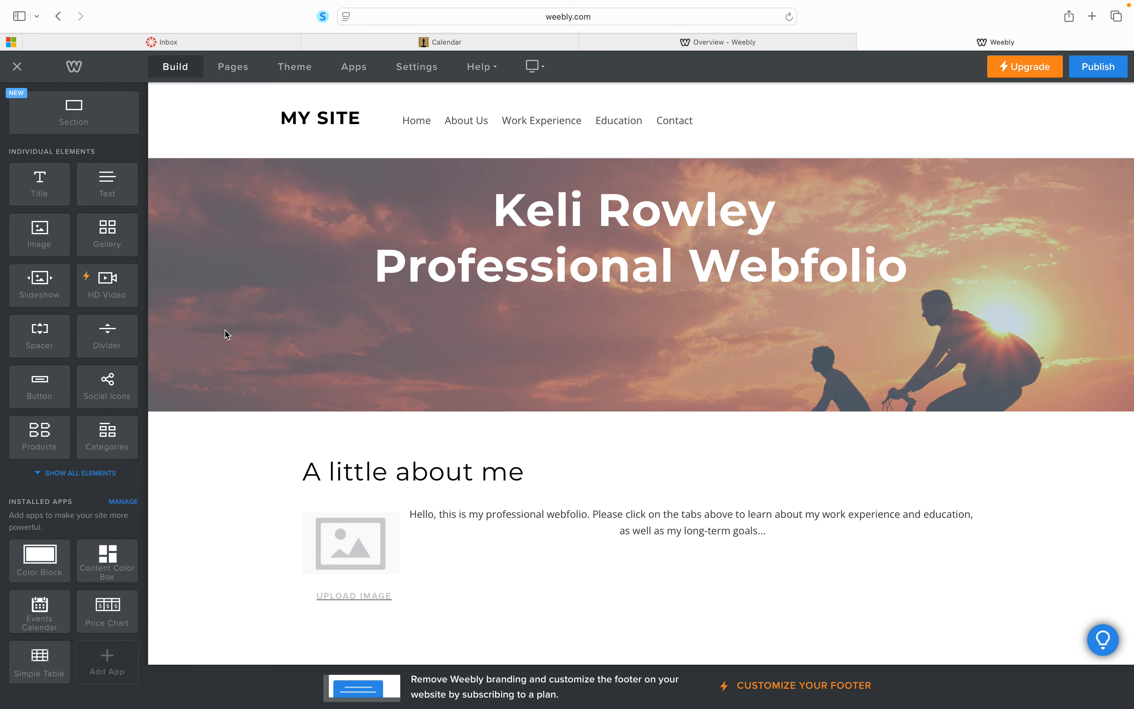
pyautogui.moveTo(39, 384); pyautogui.dragTo(342, 640)
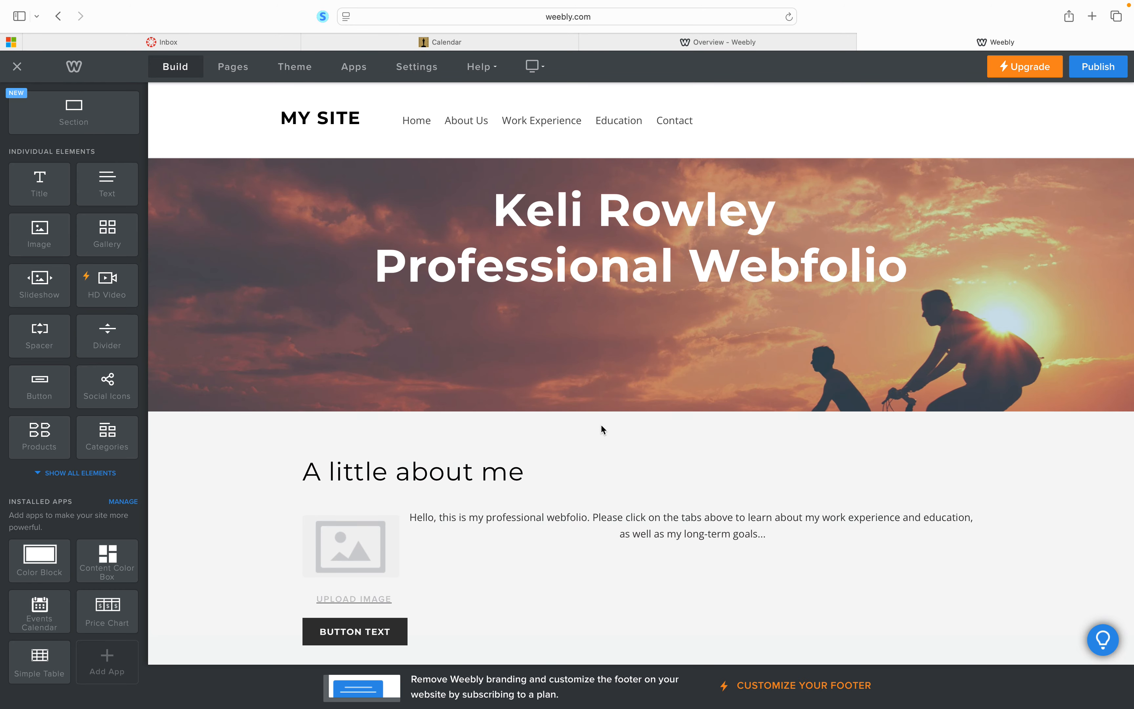
pyautogui.click(350, 615)
pyautogui.doubleClick(350, 615)
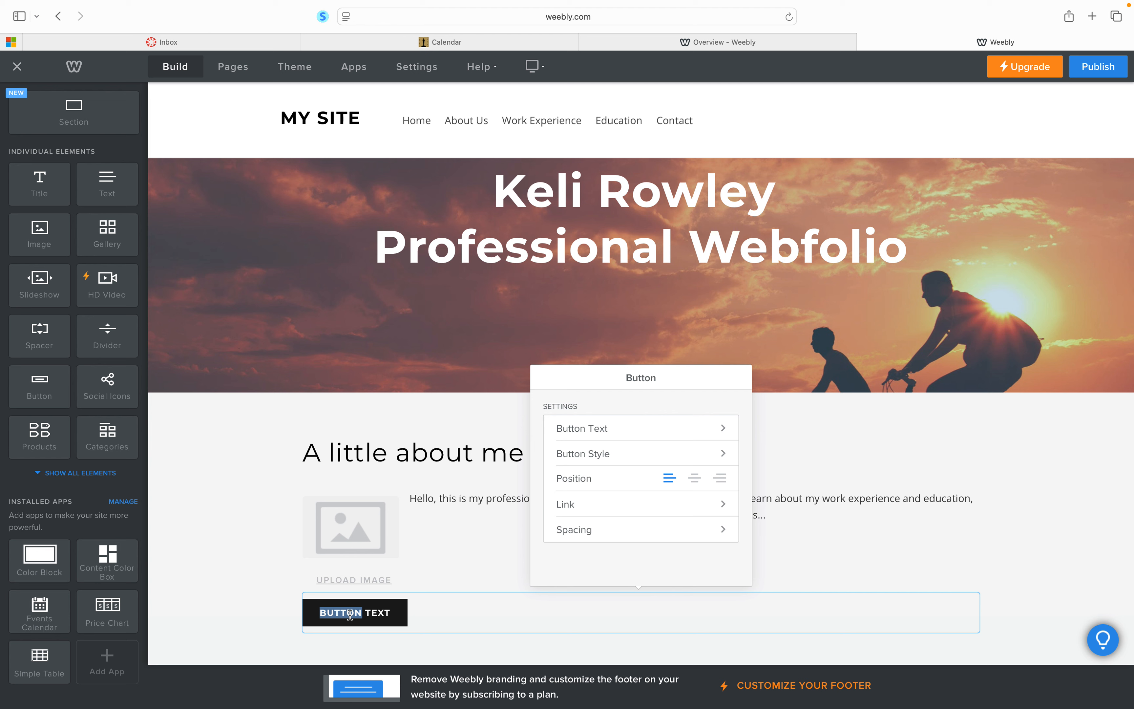
pyautogui.click(587, 427)
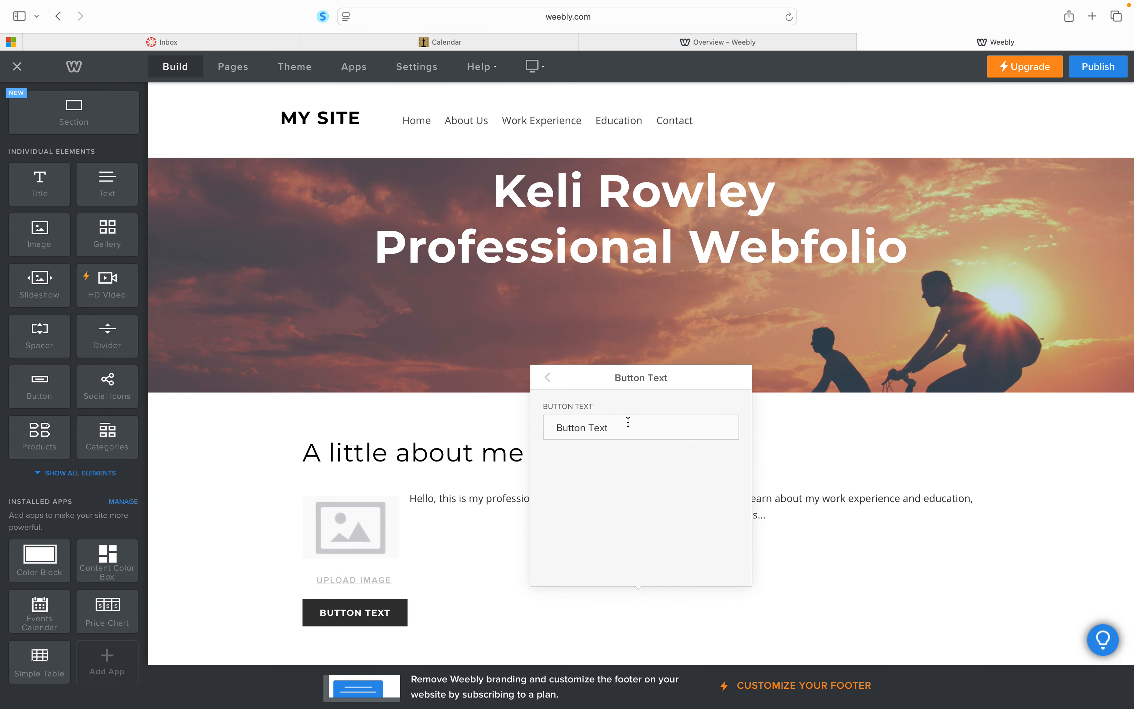
pyautogui.click(548, 378)
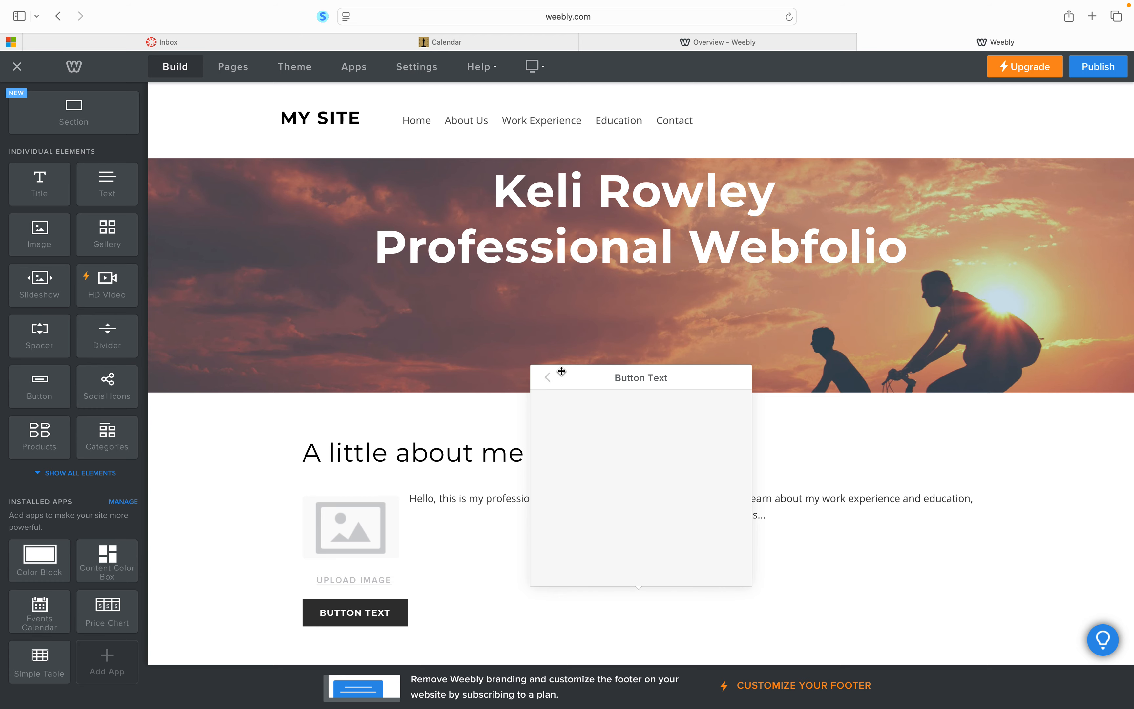
pyautogui.click(357, 615)
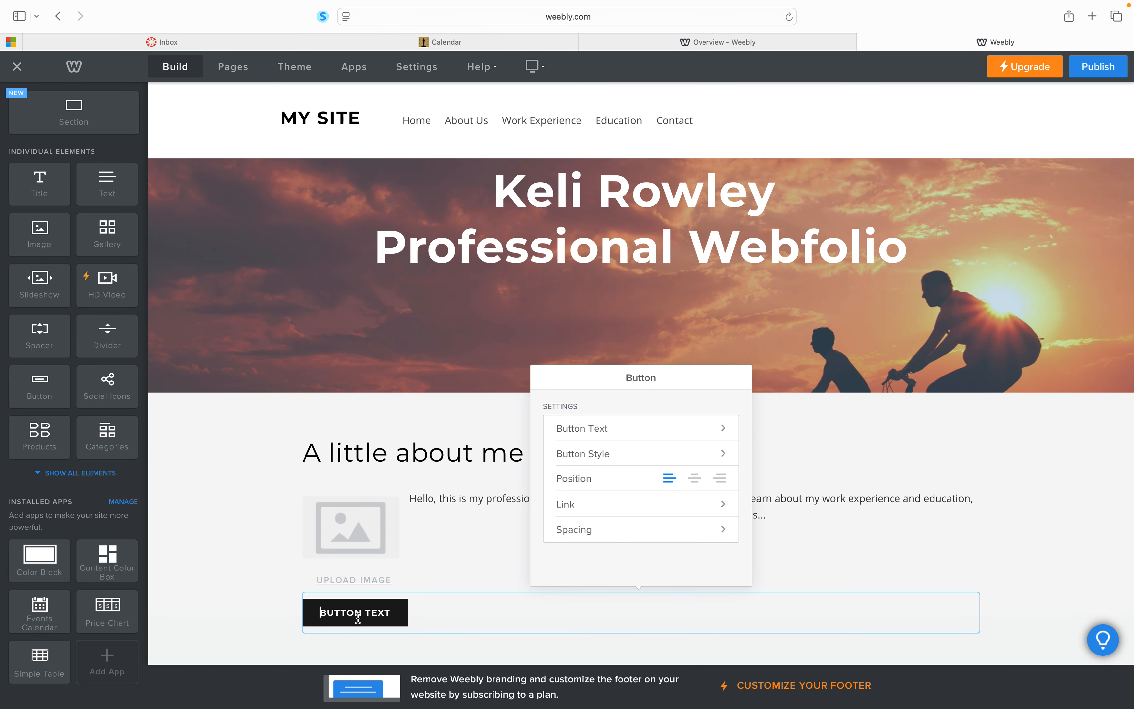
pyautogui.click(725, 429)
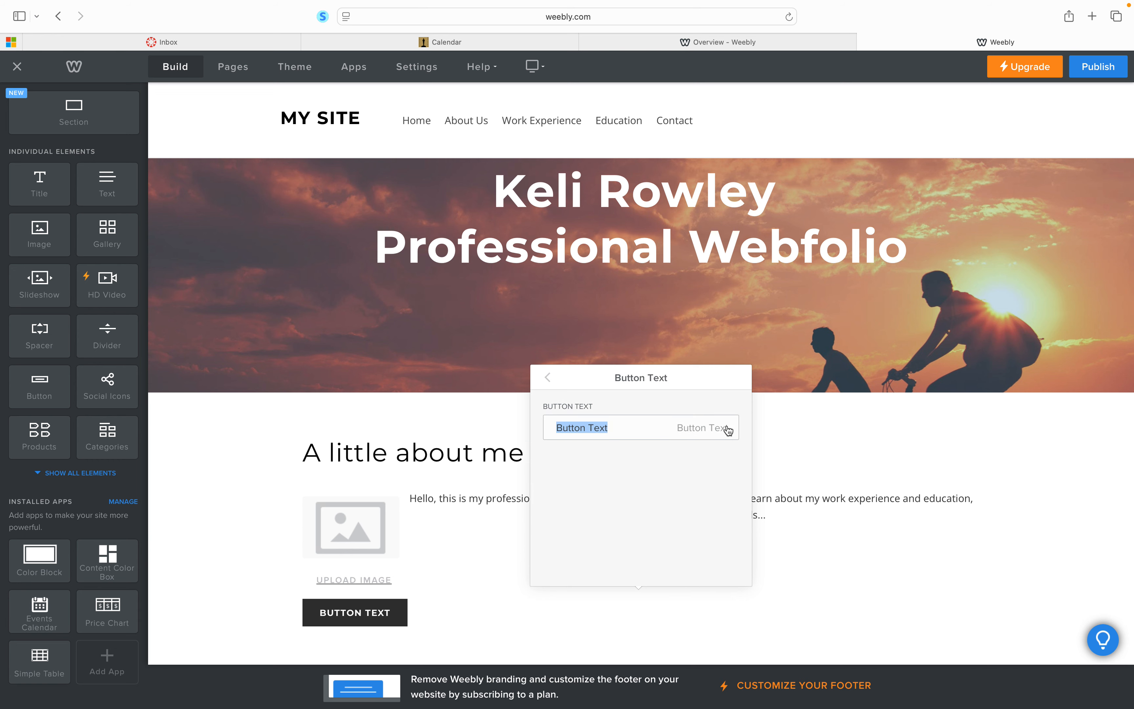
pyautogui.write('Resume')
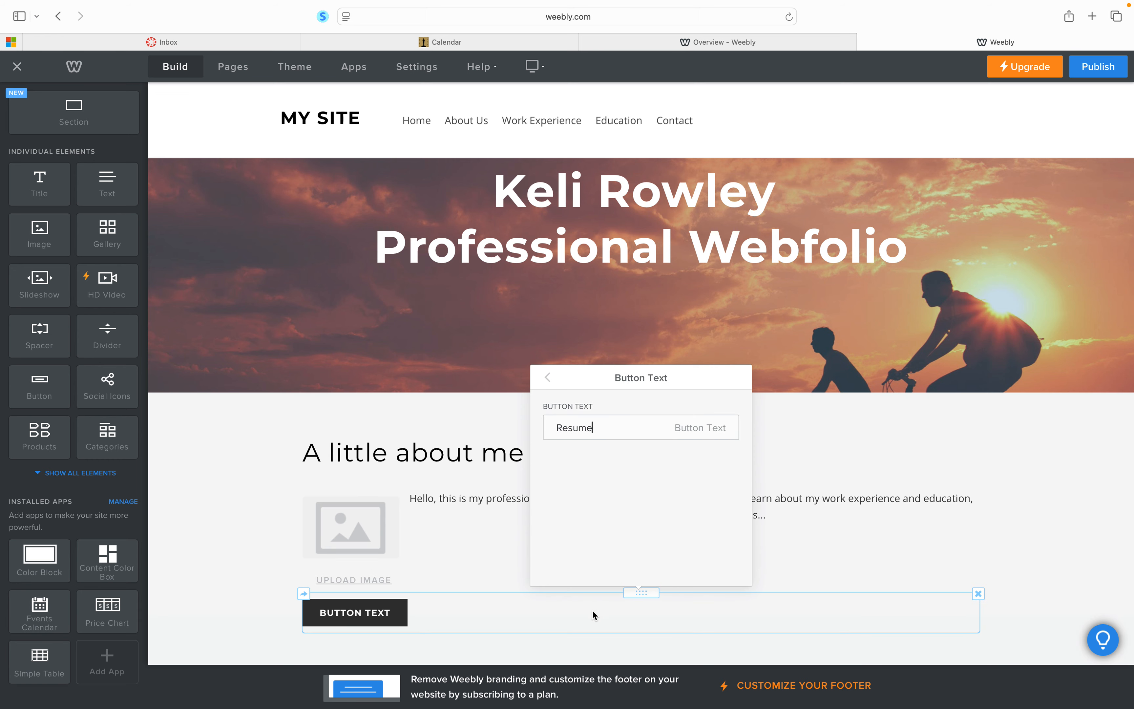
pyautogui.click(474, 537)
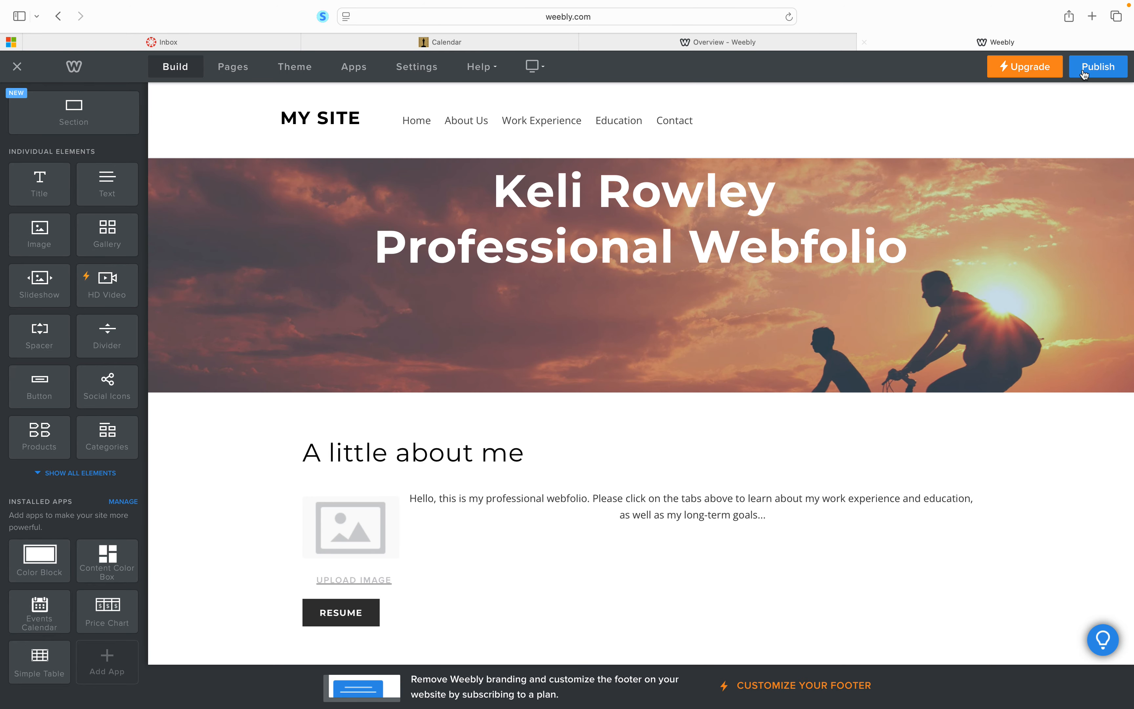
# Step: Publish the website and open its live address
pyautogui.click(1099, 66)
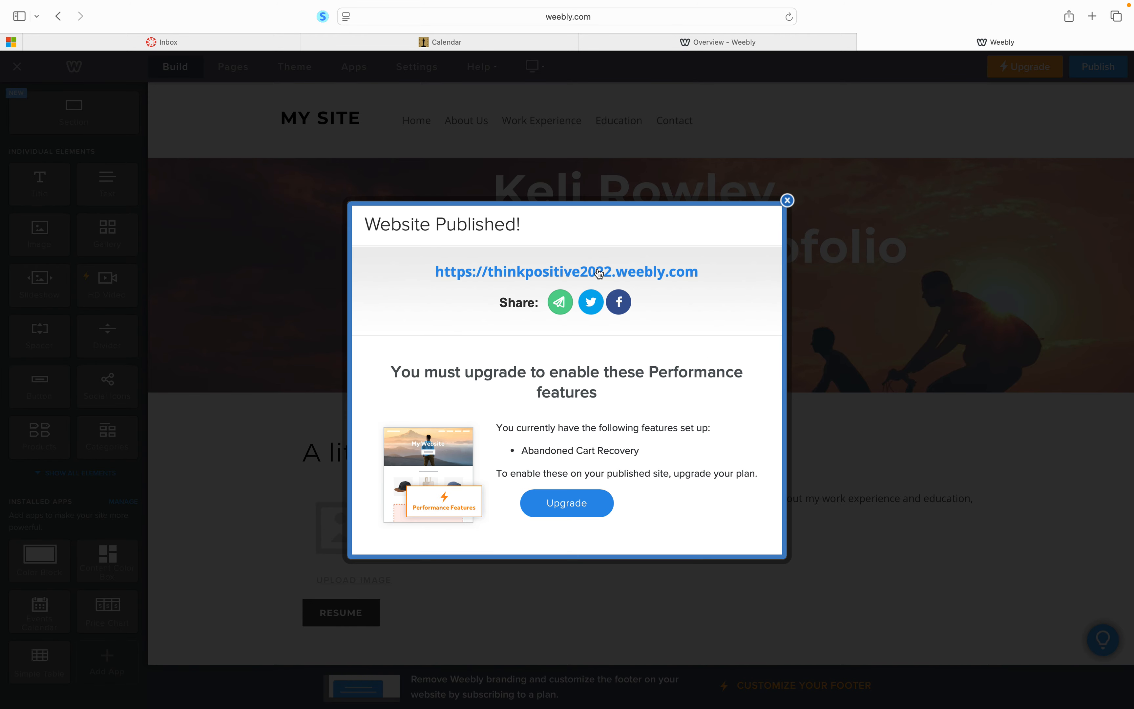
pyautogui.click(598, 273)
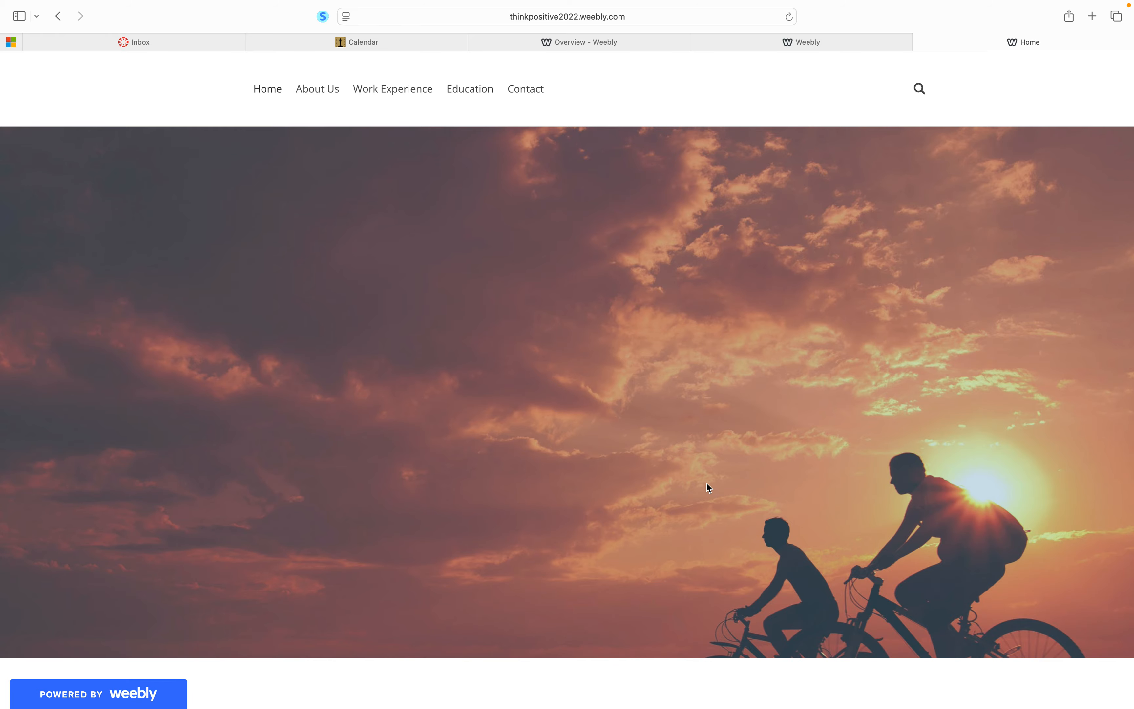
# Step: Examine the full length of the published home page, and close it and the publishing dialog to return to the editor
pyautogui.scroll(-10, 706, 482)
pyautogui.scroll(-15, 706, 483)
pyautogui.scroll(14, 706, 483)
pyautogui.scroll(10, 706, 482)
pyautogui.scroll(-3, 706, 482)
pyautogui.scroll(4, 706, 482)
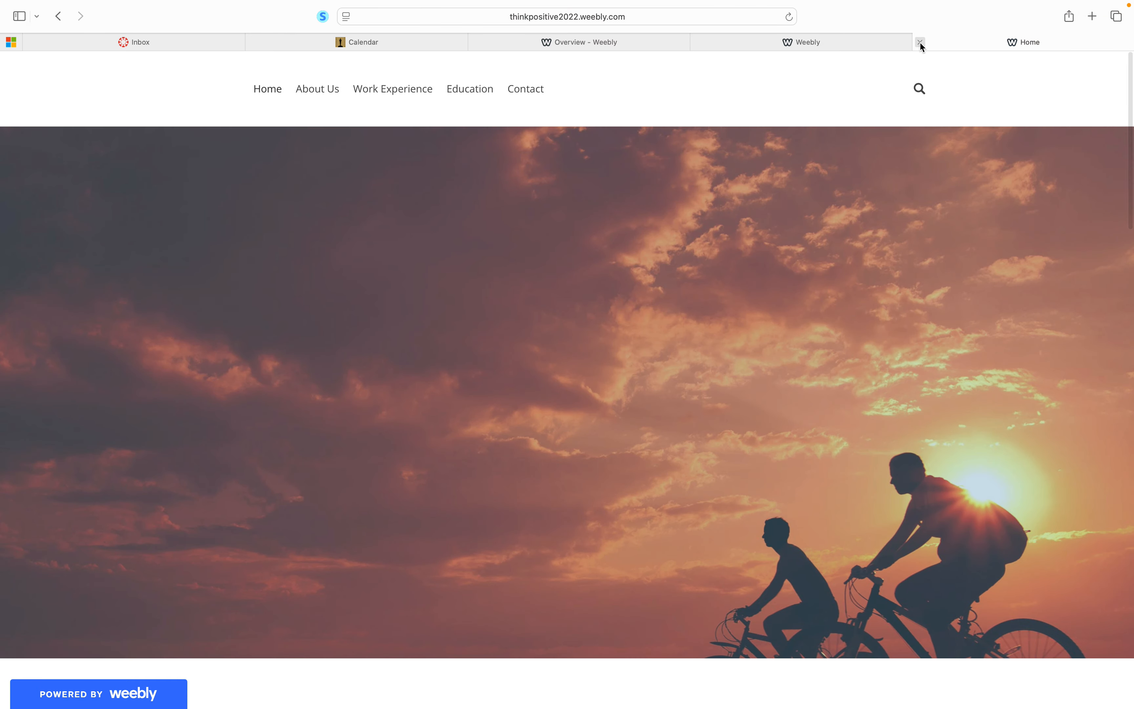
pyautogui.click(919, 42)
pyautogui.click(787, 200)
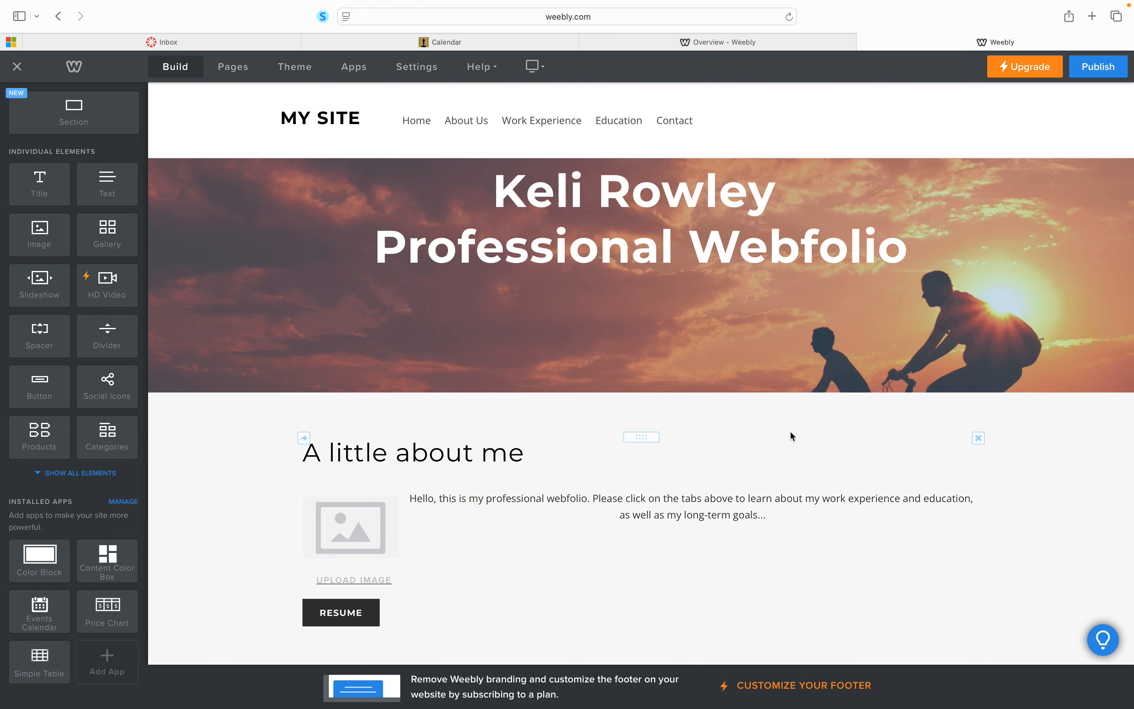
pyautogui.scroll(2, 860, 150)
pyautogui.scroll(2, 859, 150)
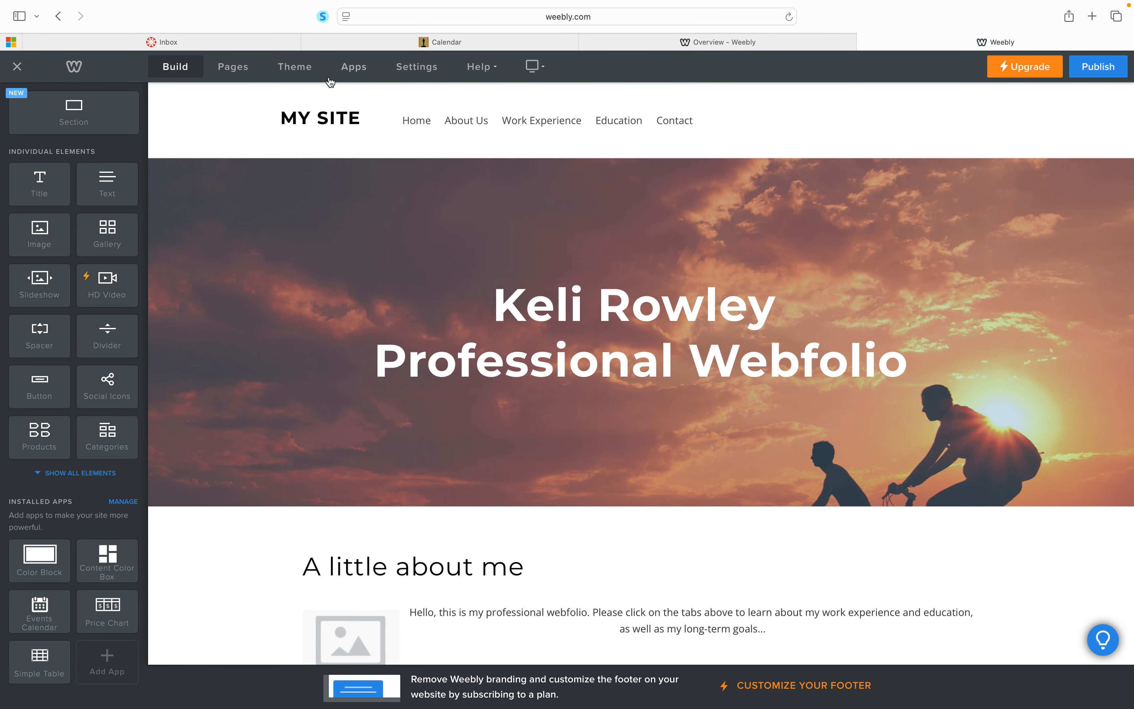
pyautogui.click(297, 75)
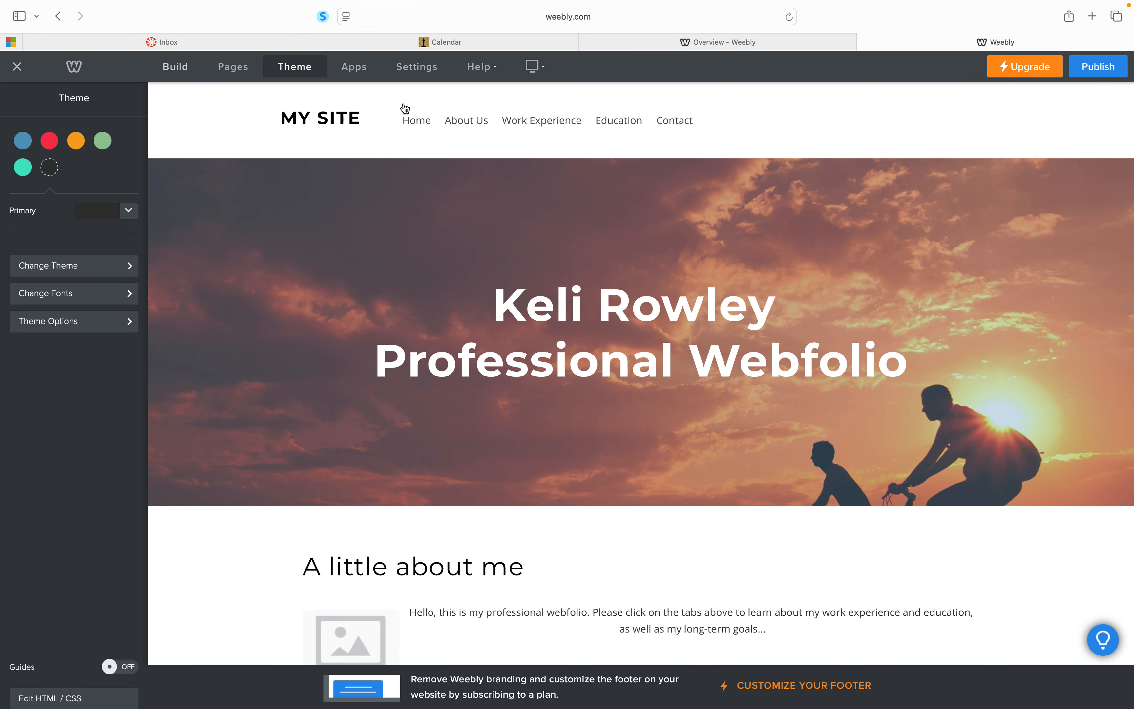
pyautogui.click(173, 75)
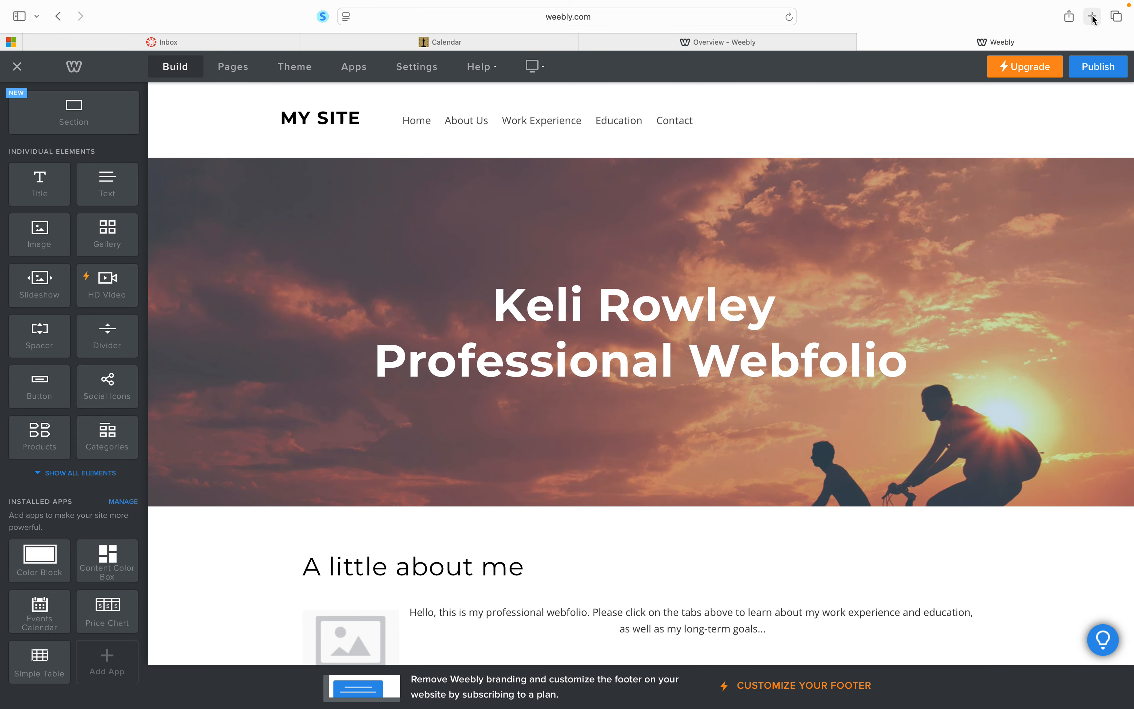
# Step: Search Google in a new browser tab for "How do you add a pdf in Weebly" and look over the video and general results
pyautogui.click(1094, 16)
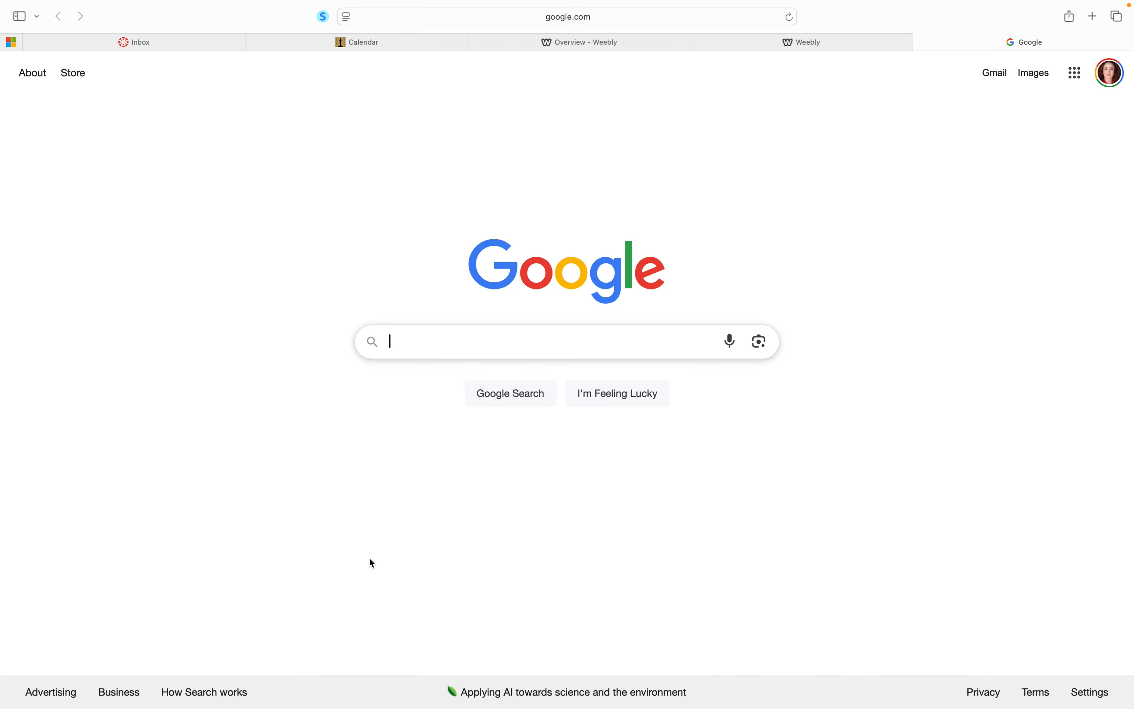
pyautogui.write('How do yo')
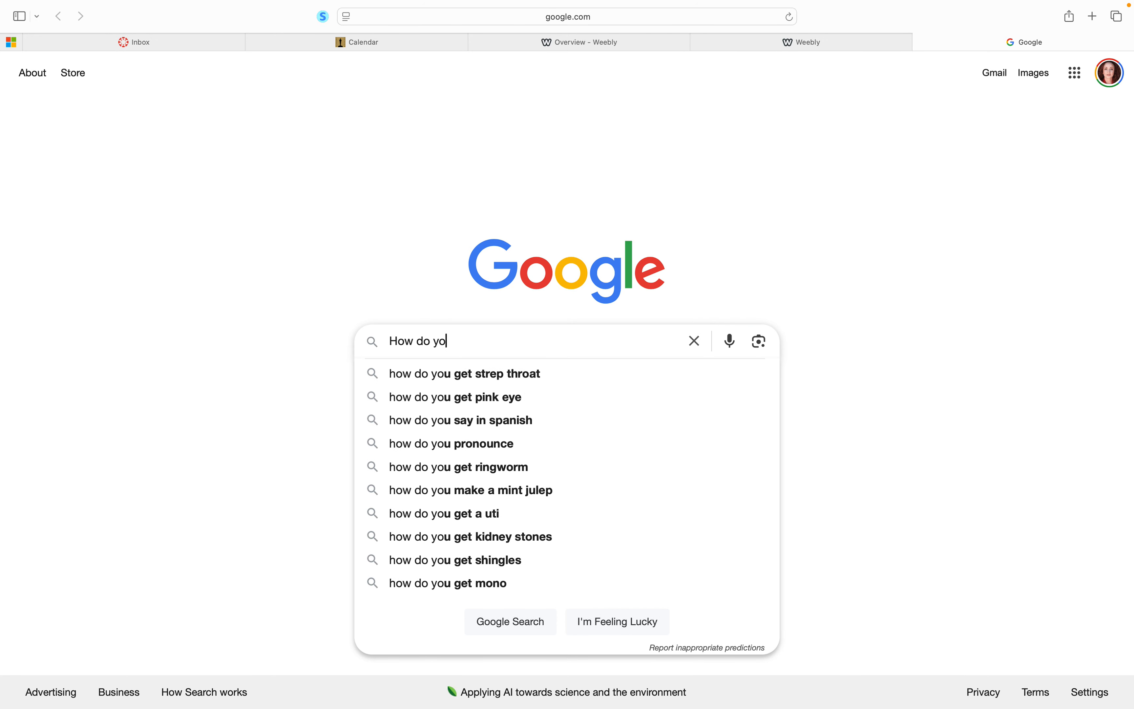
pyautogui.write('u add a ')
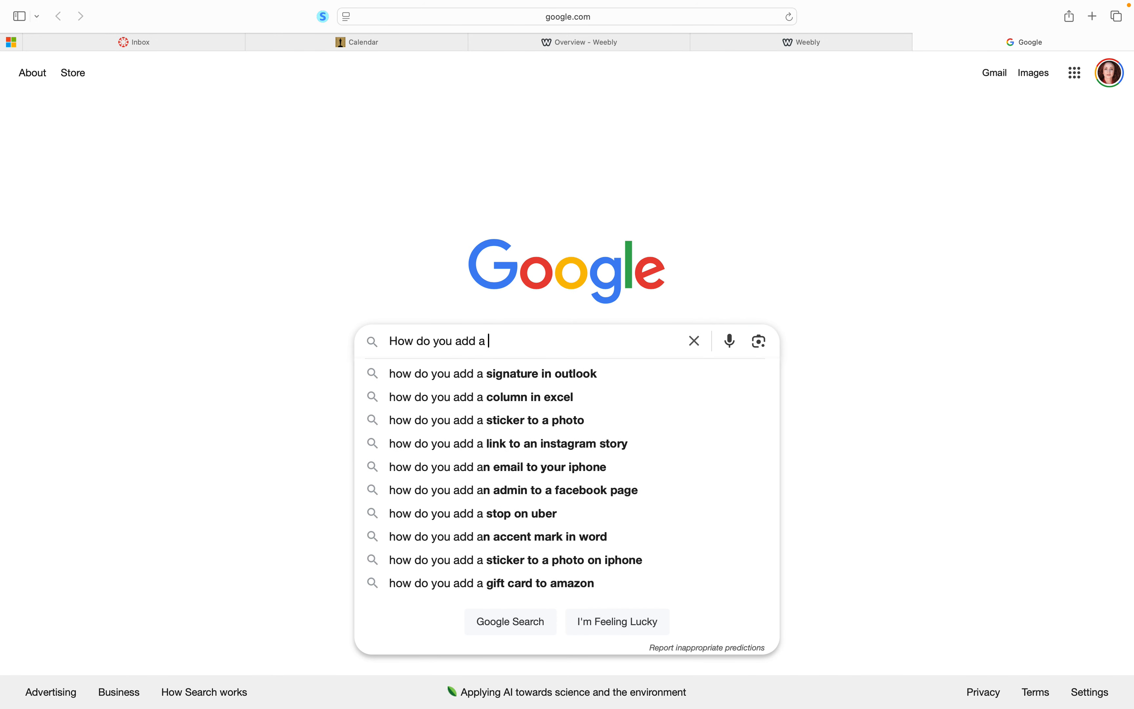
pyautogui.write('pdf in ')
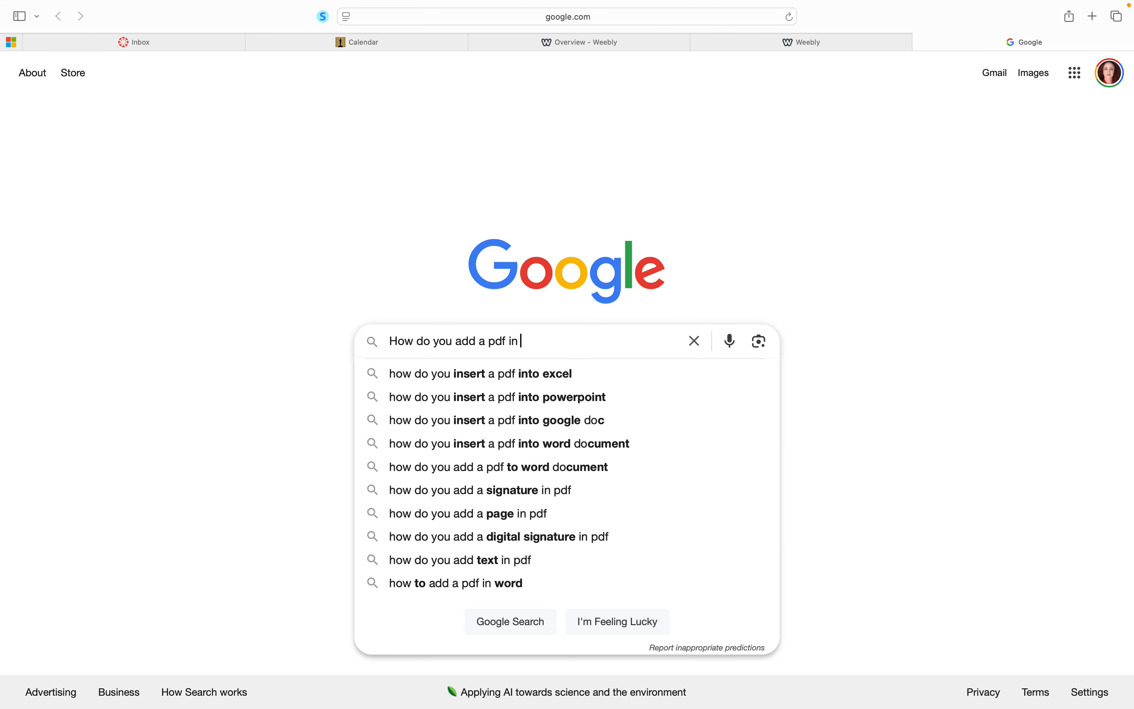
pyautogui.write('Weebly')
pyautogui.press('Return')
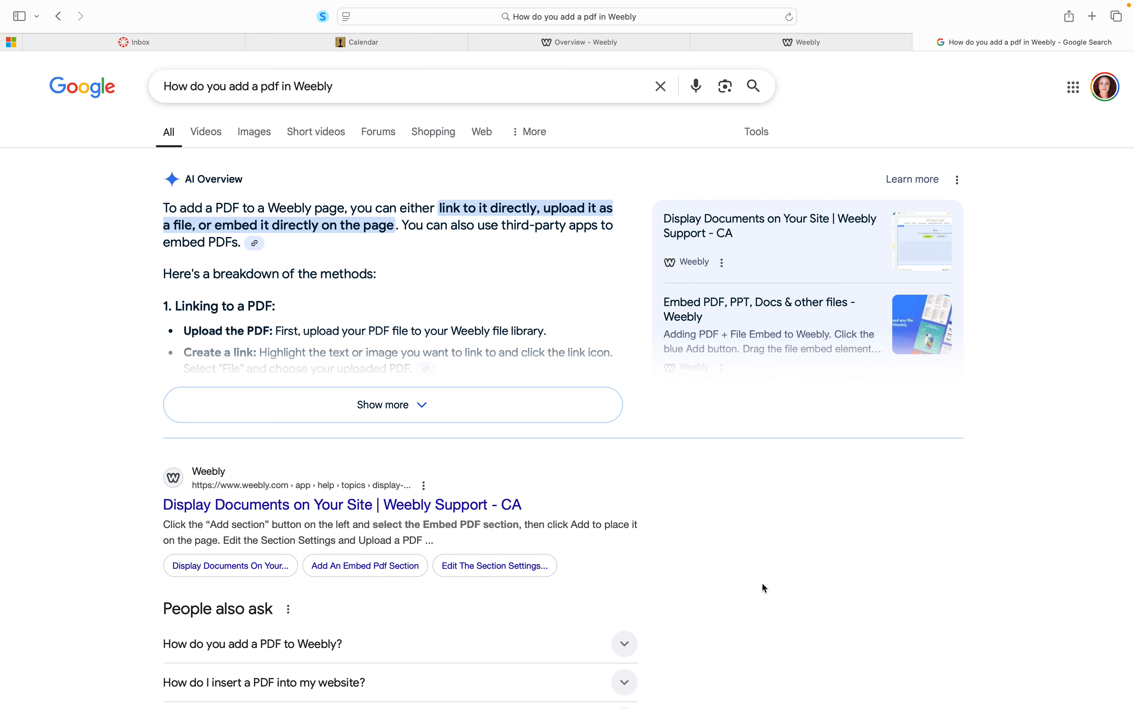
pyautogui.click(206, 133)
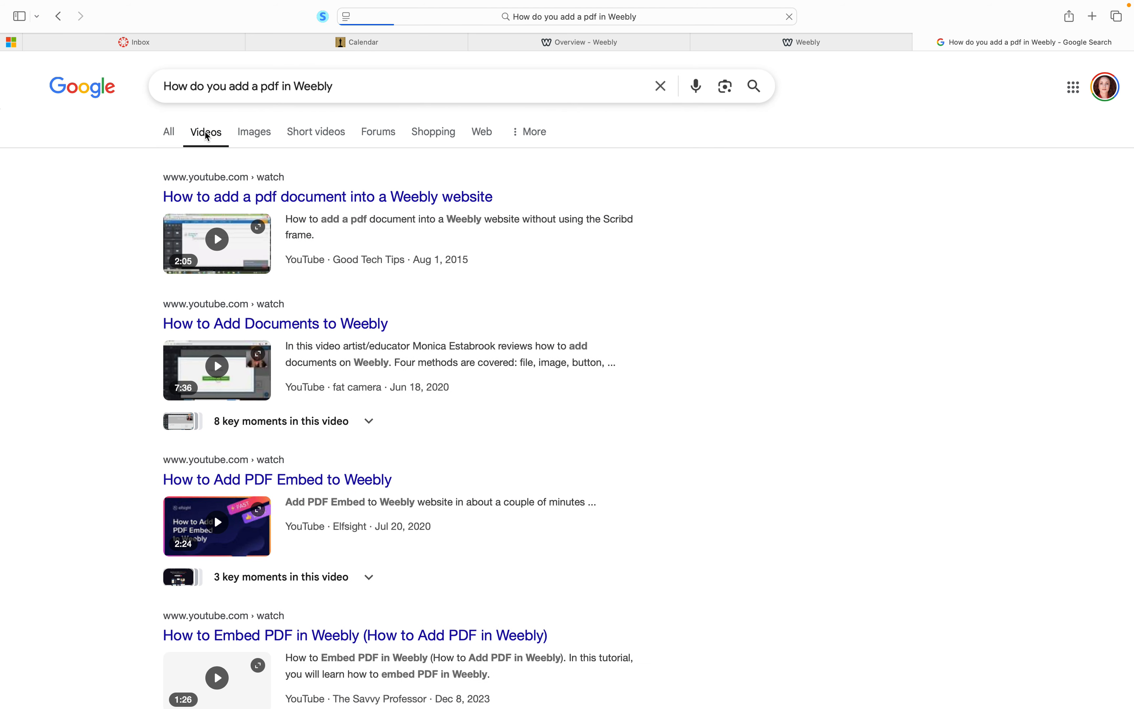
pyautogui.click(169, 132)
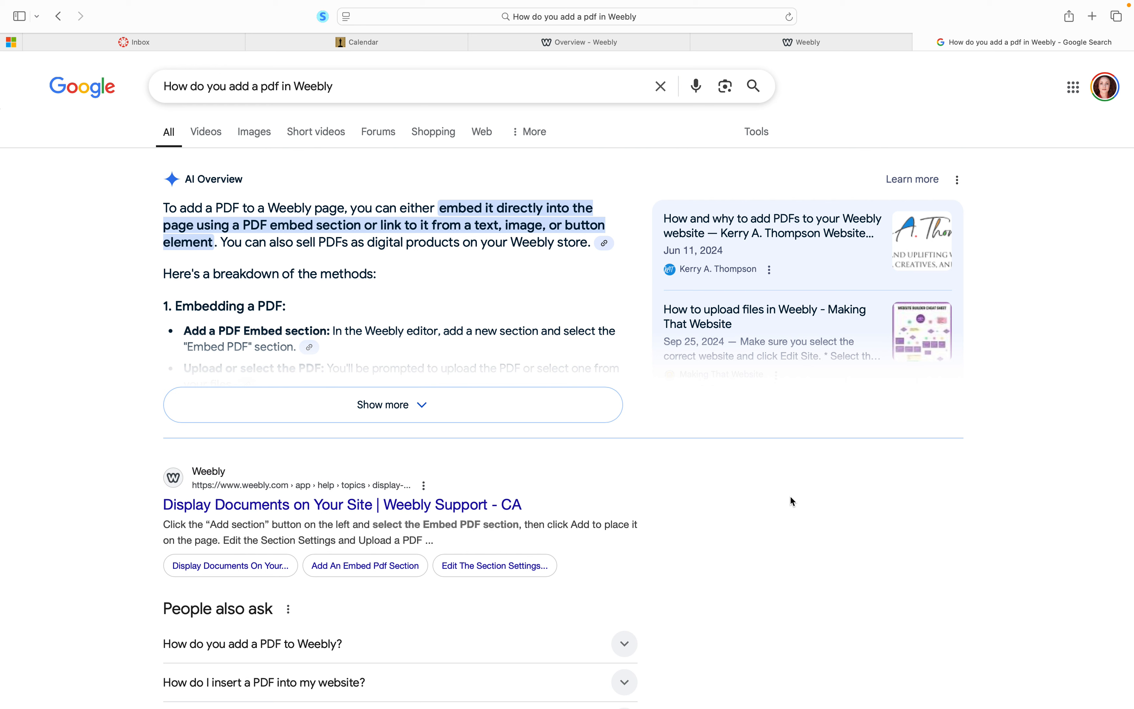
pyautogui.moveTo(855, 4)
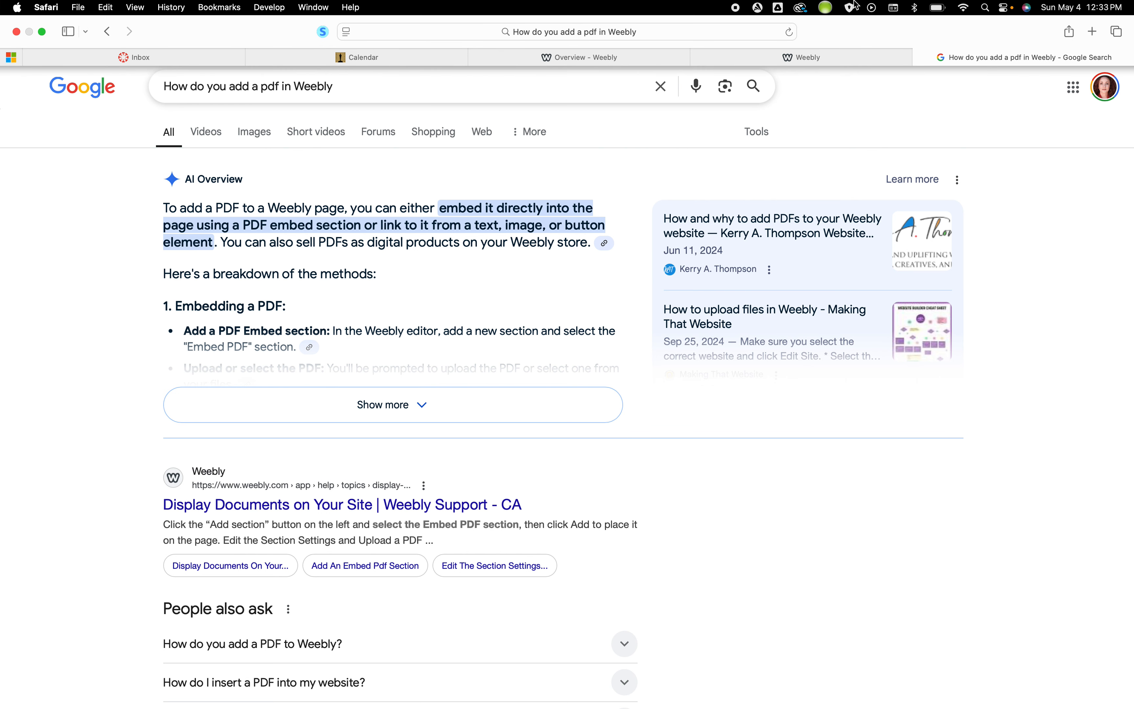